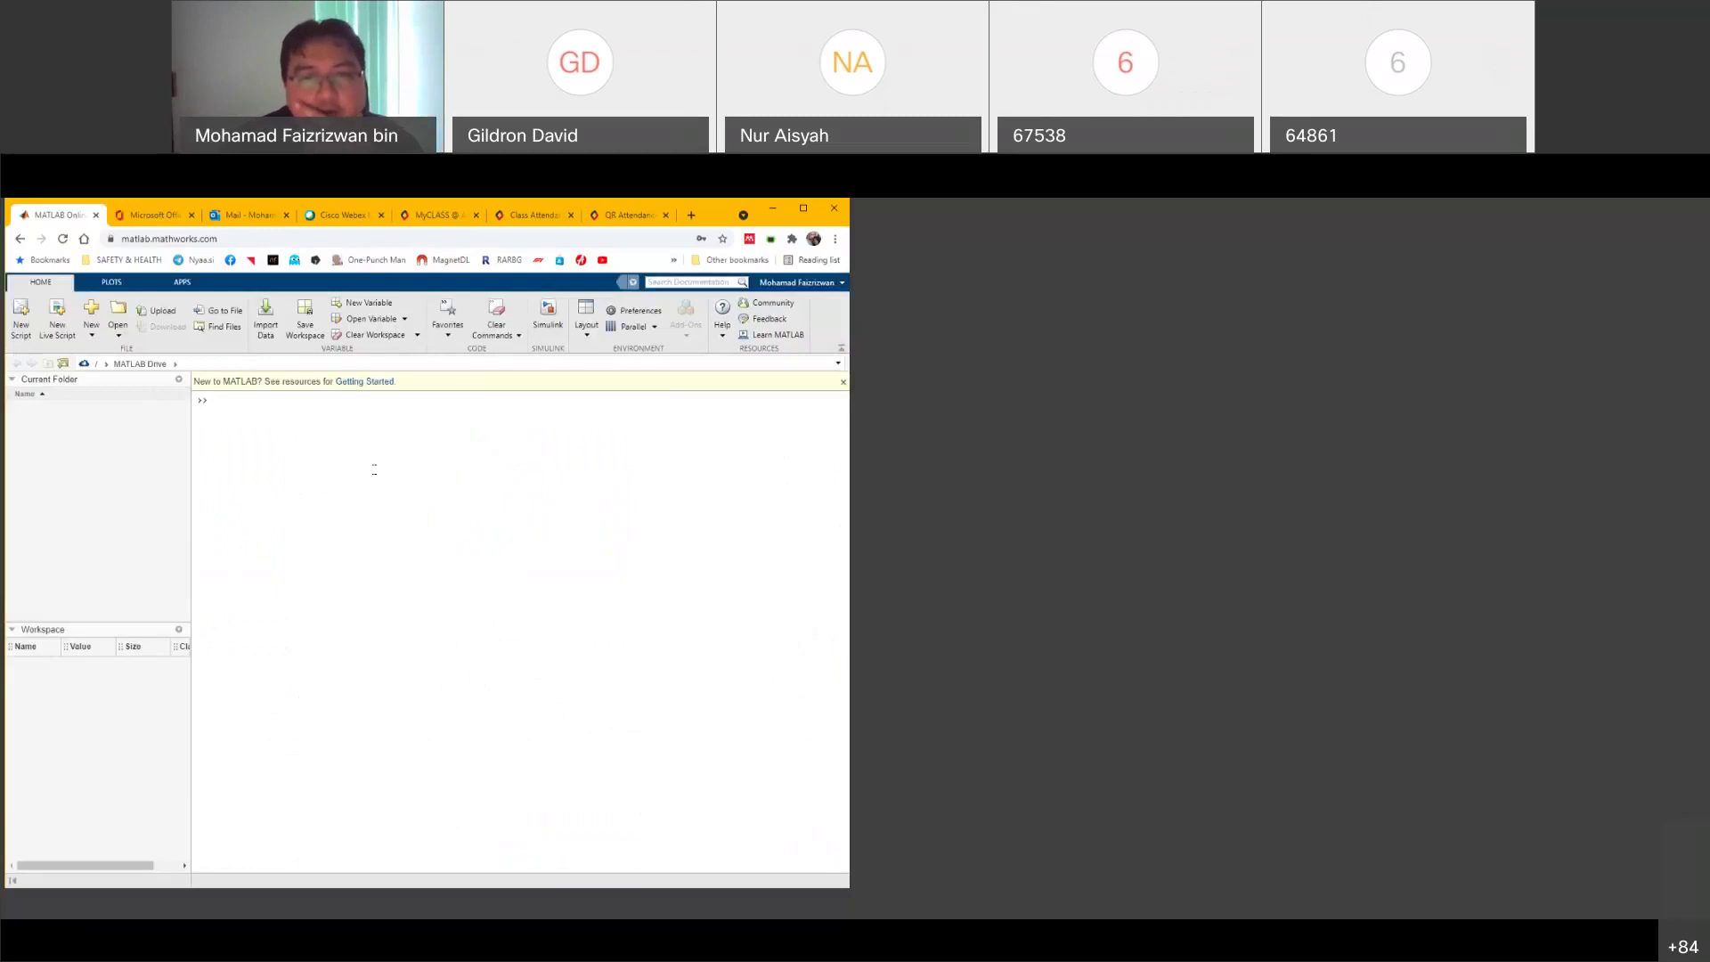
Launch Simulink and create a new model from the Blank Model template
click(553, 309)
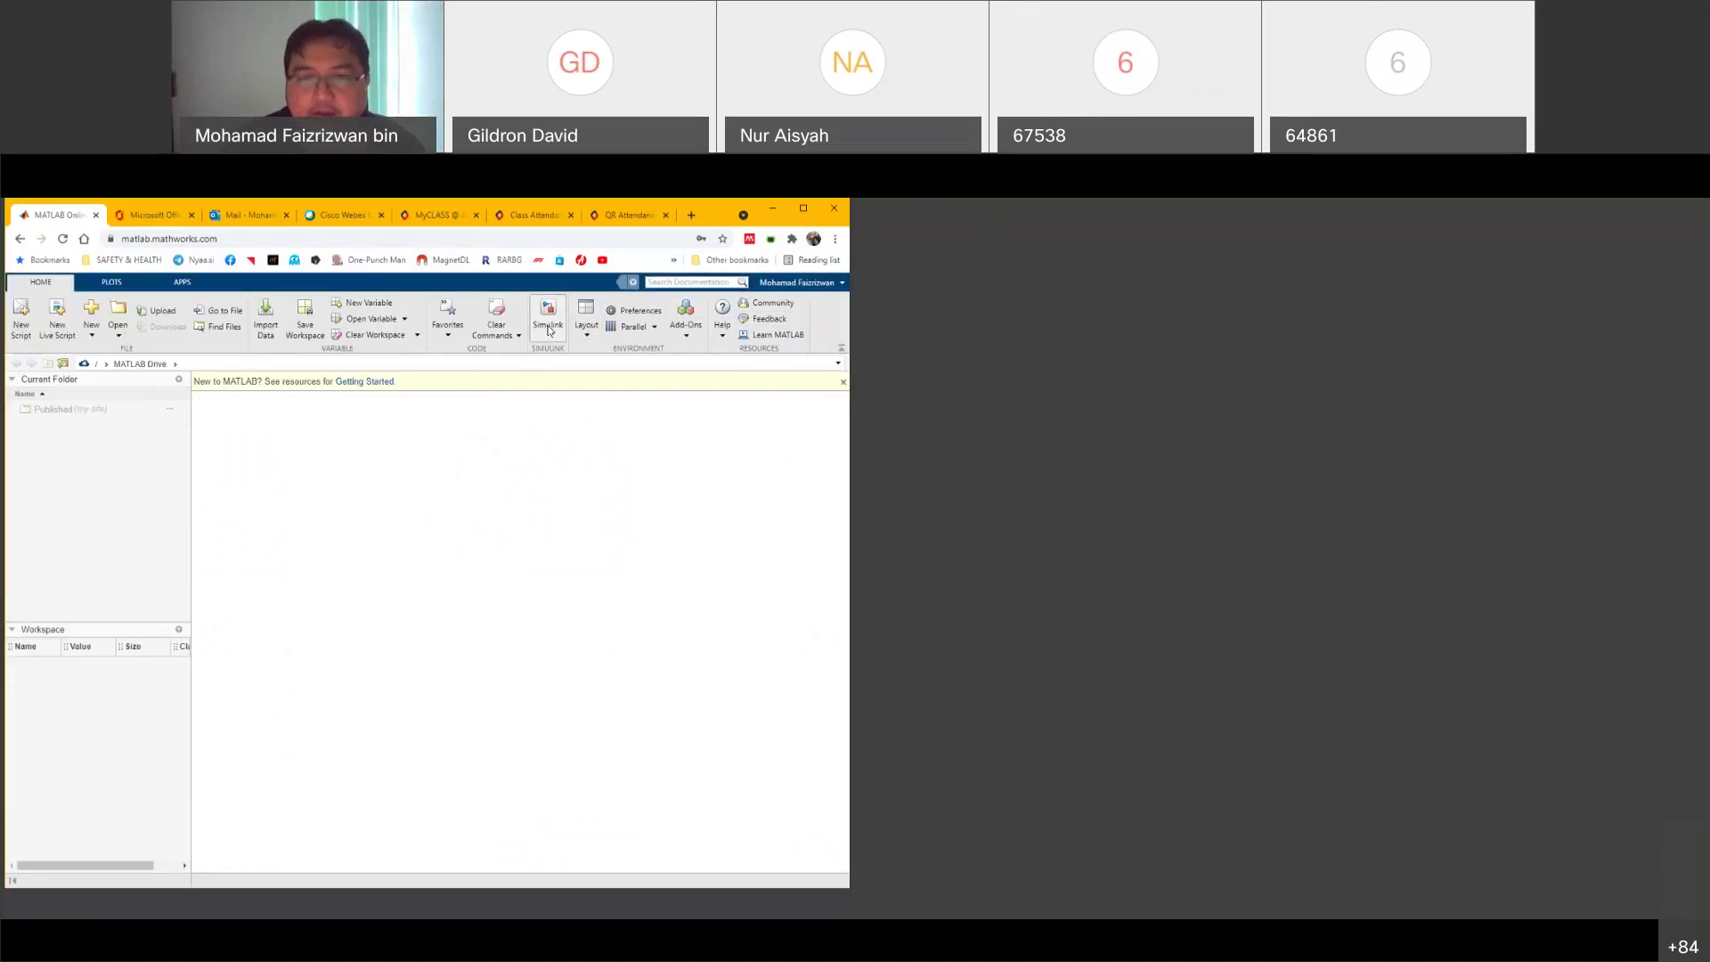
click(549, 329)
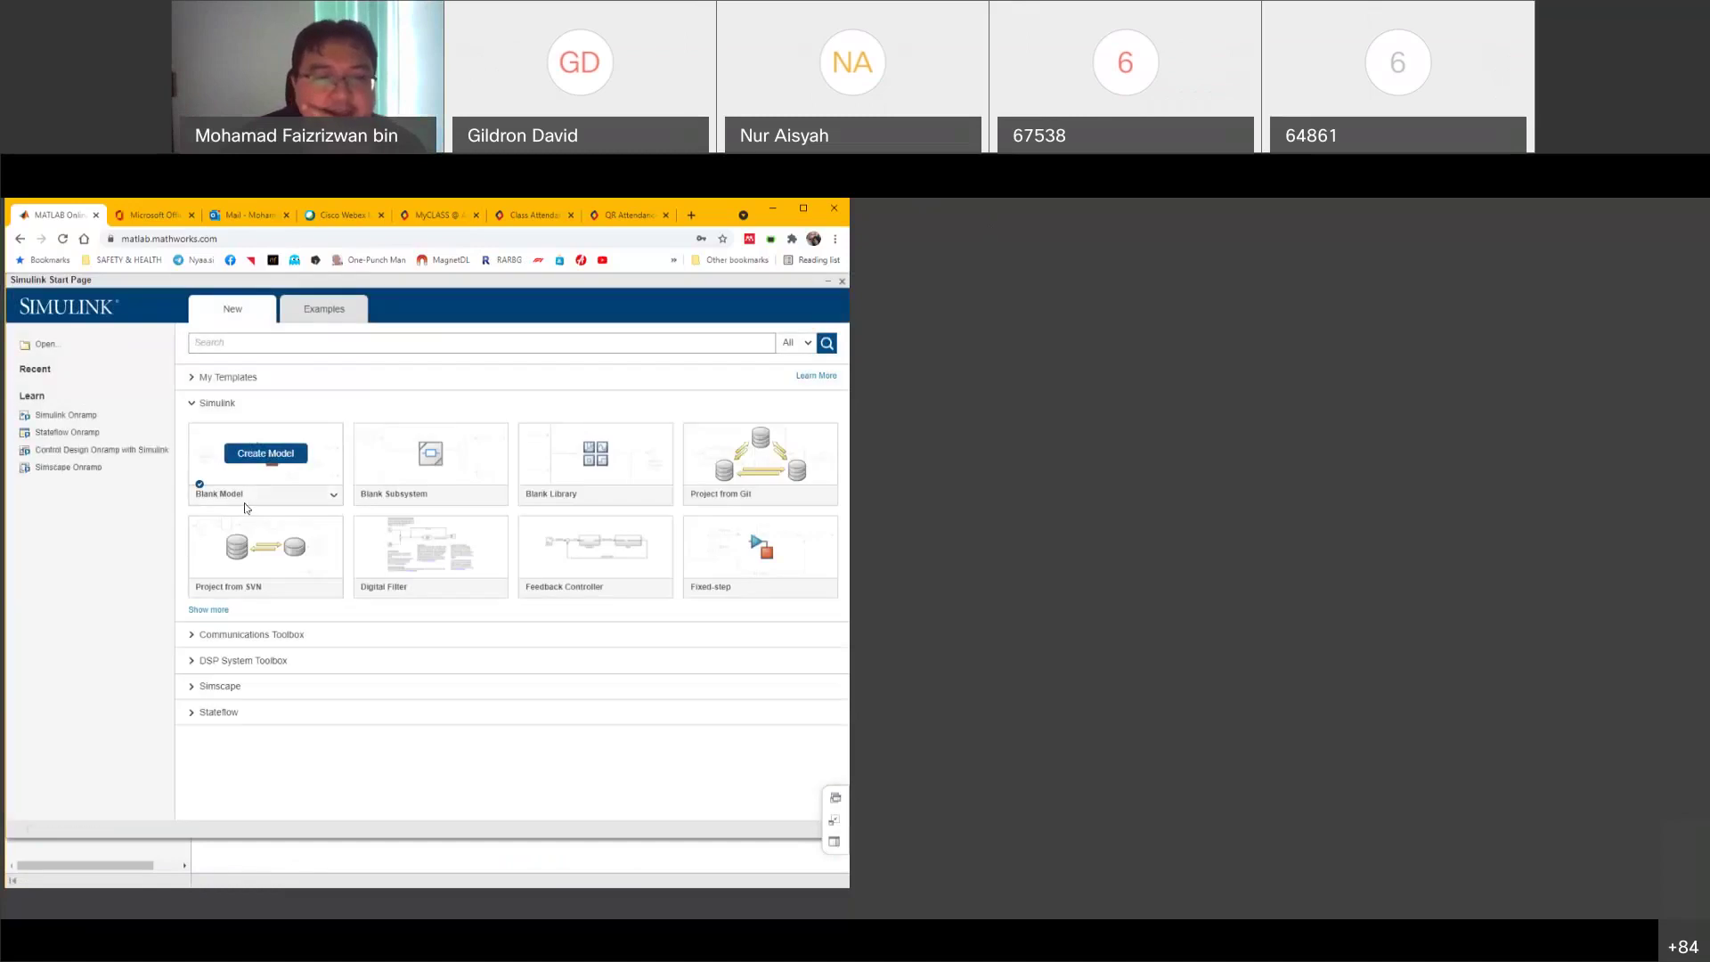
click(268, 472)
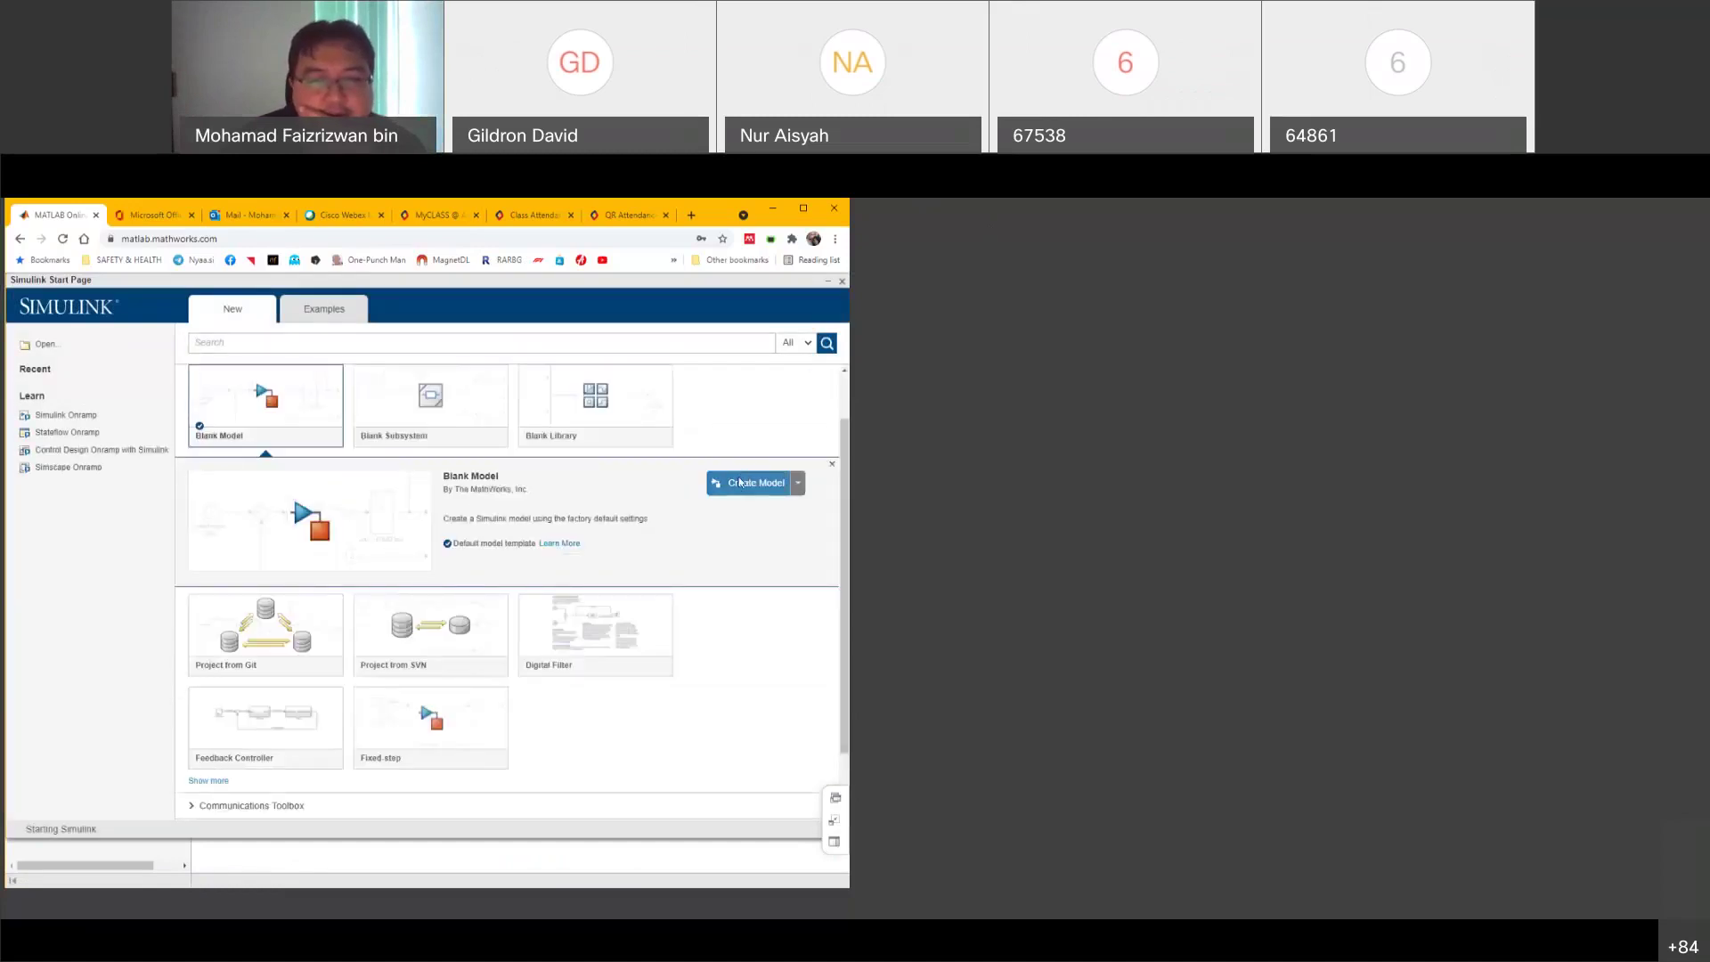
click(737, 484)
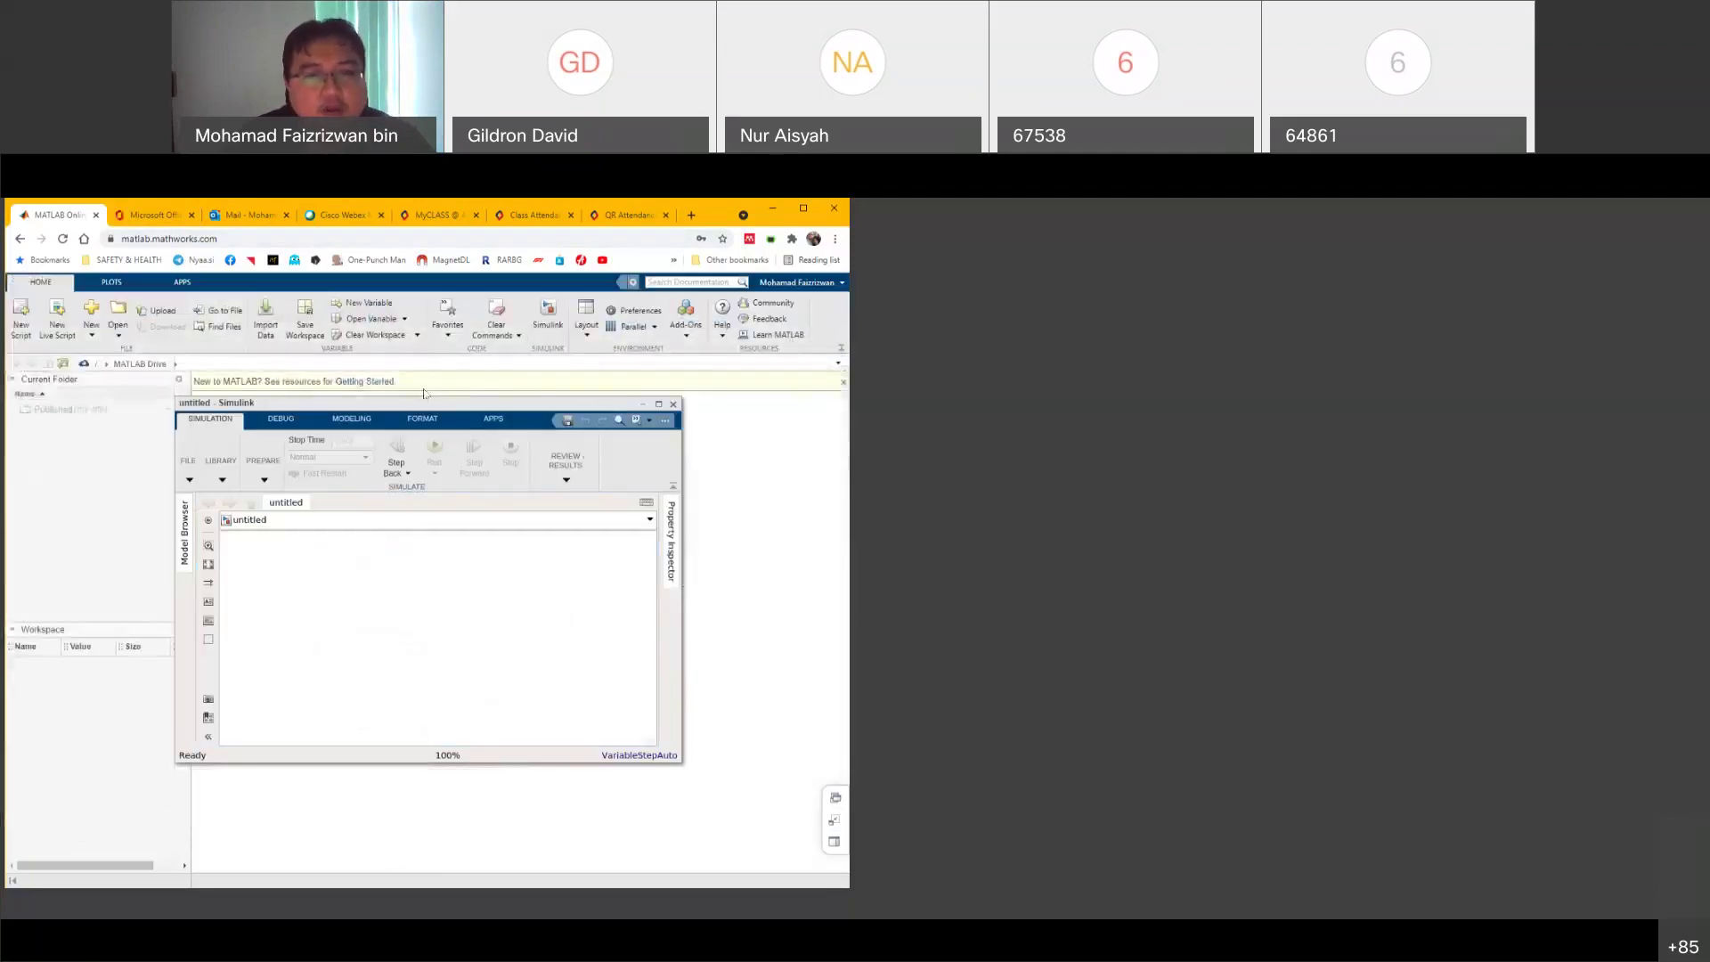
Move the blank model window clear of the MATLAB command prompt, run power_transformer to view the example model, and close that model
drag(566, 403, 723, 595)
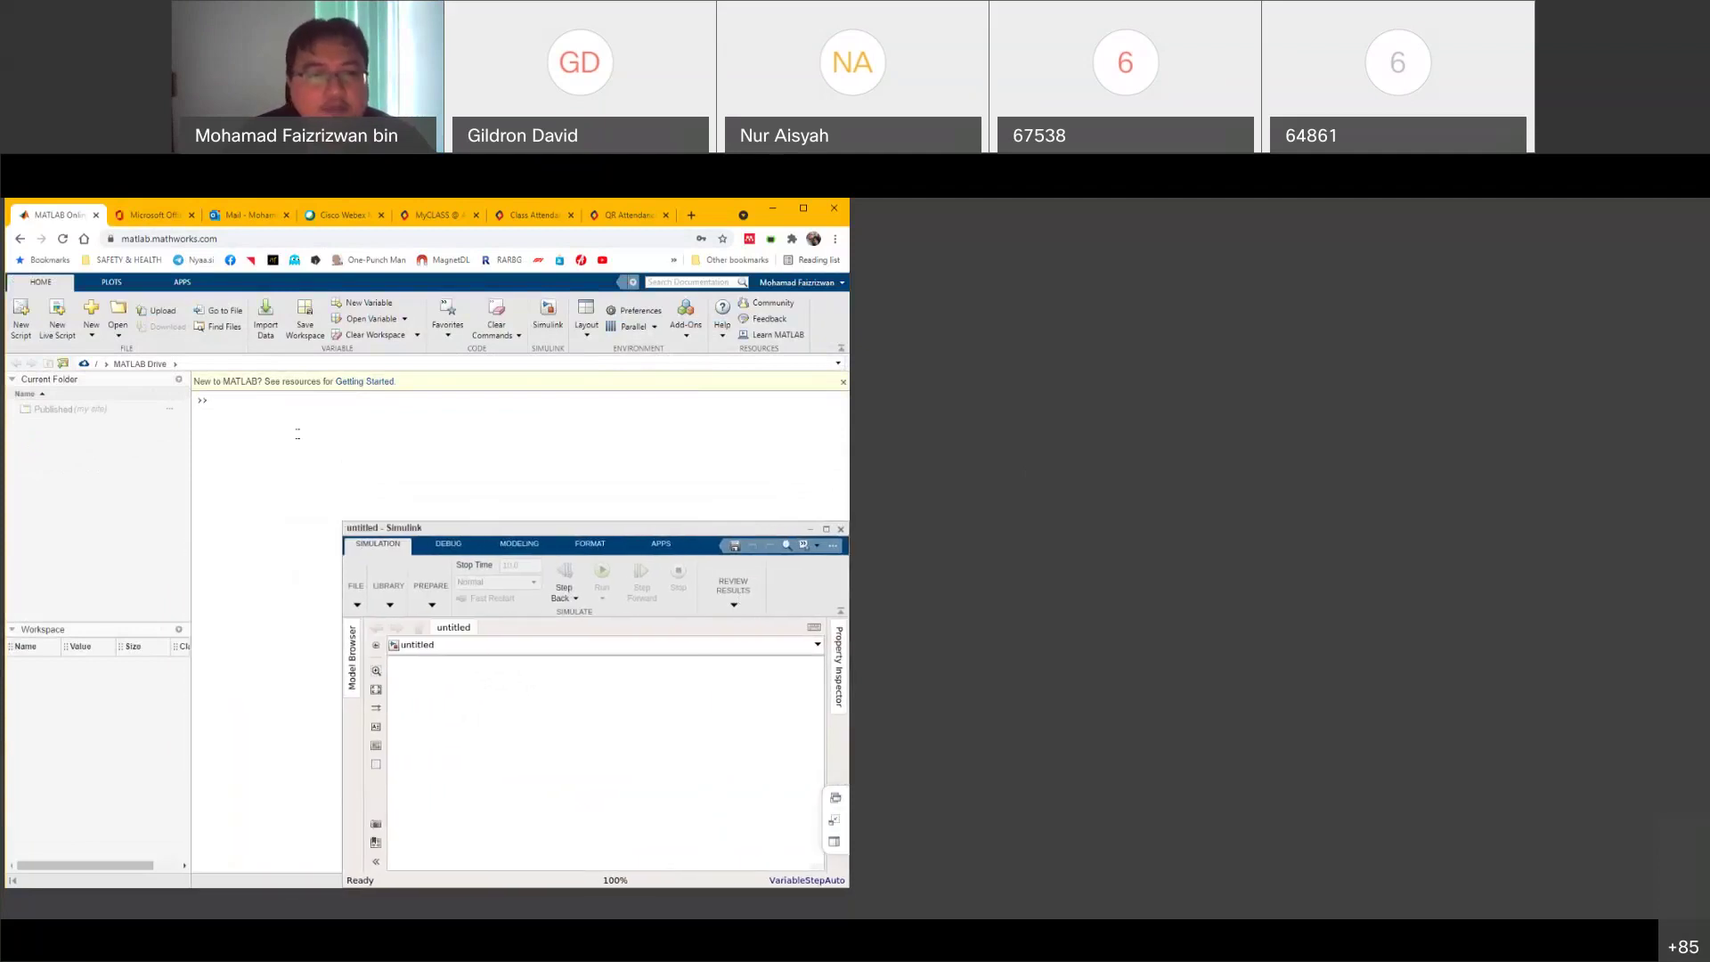
text(power)
key(Tab)
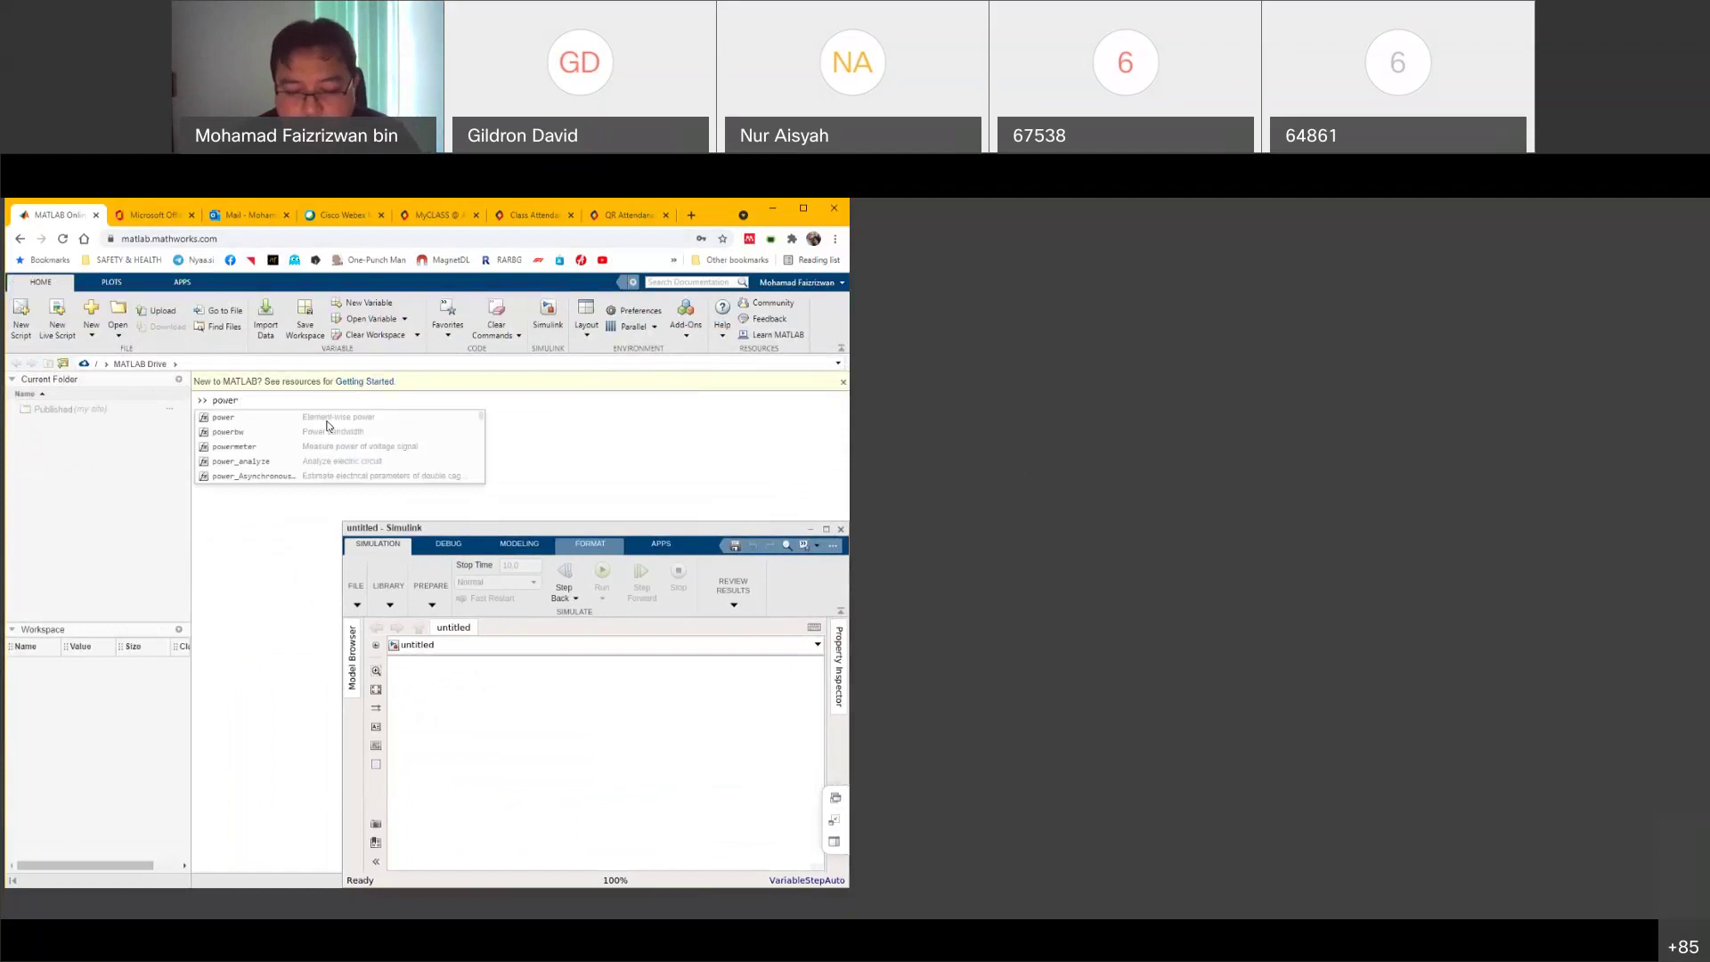
text(_trans)
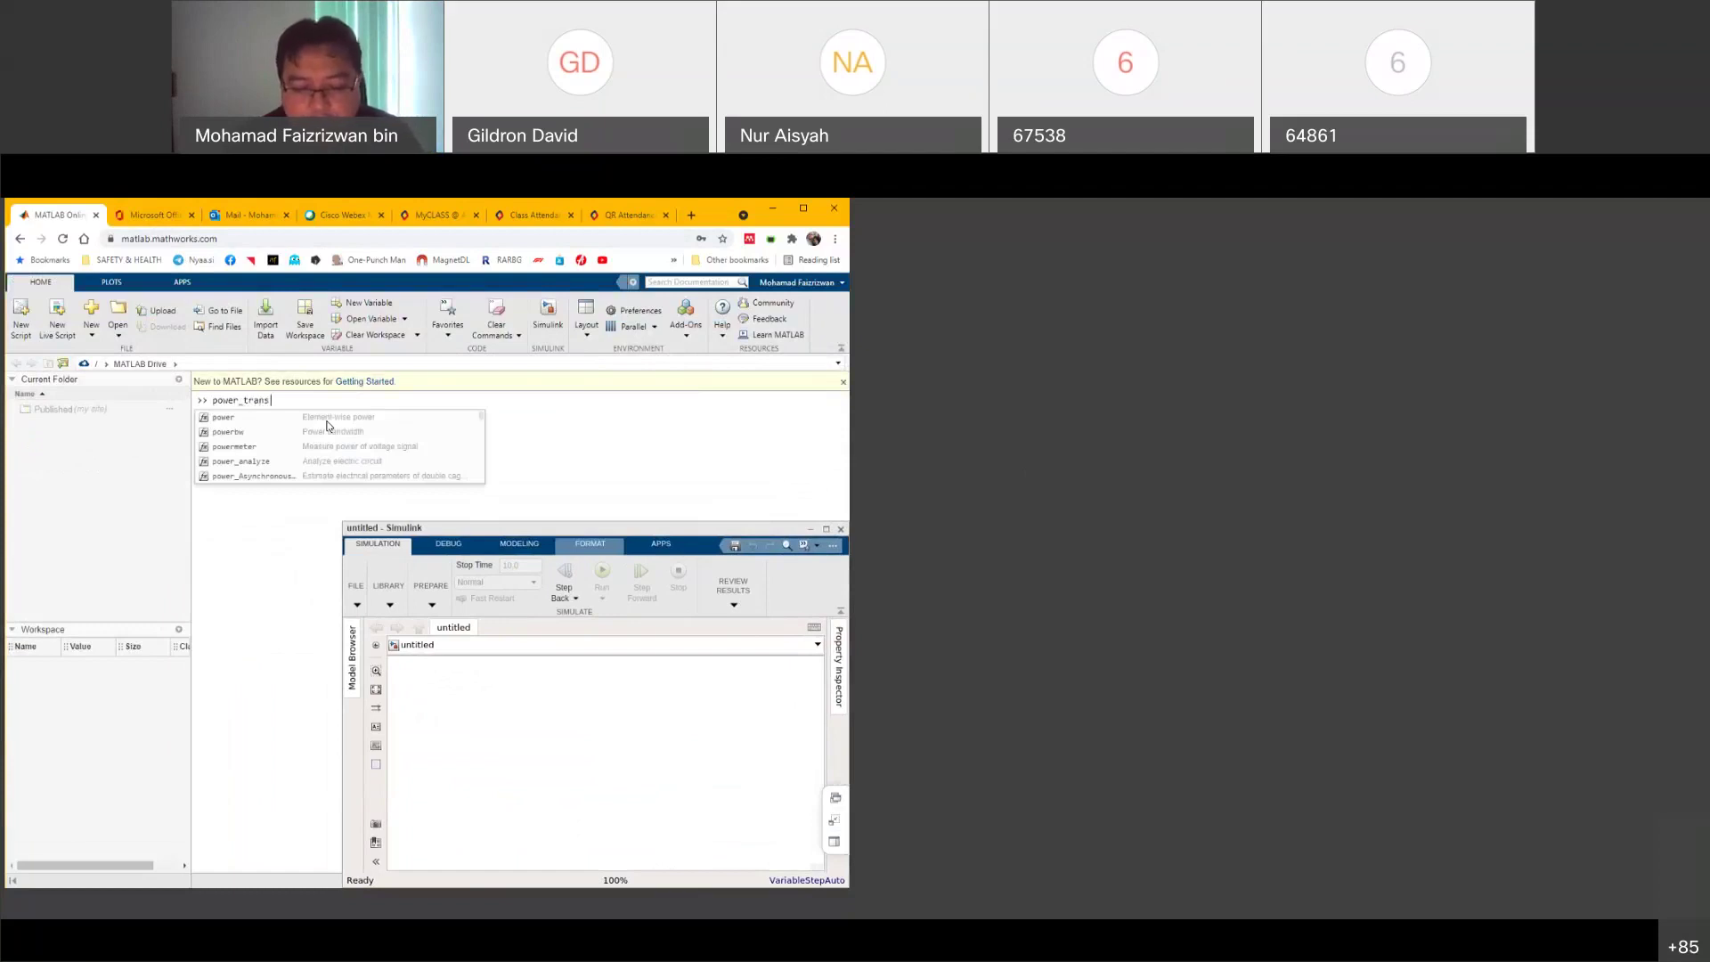
text(former)
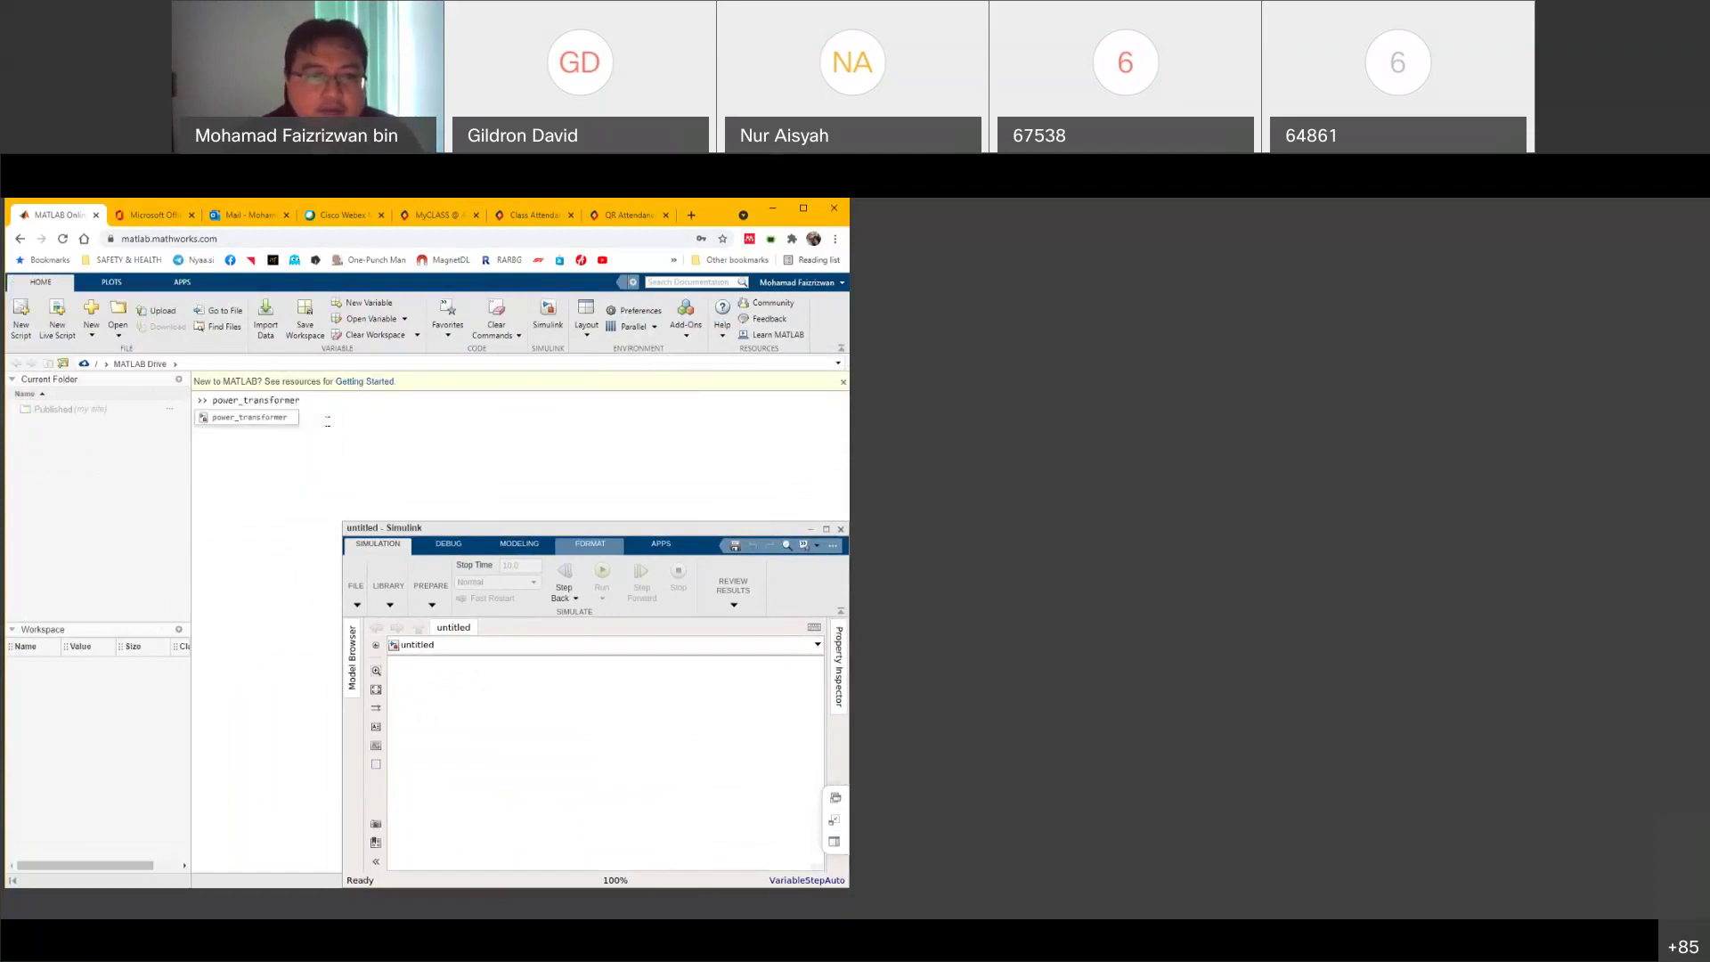
key(Return)
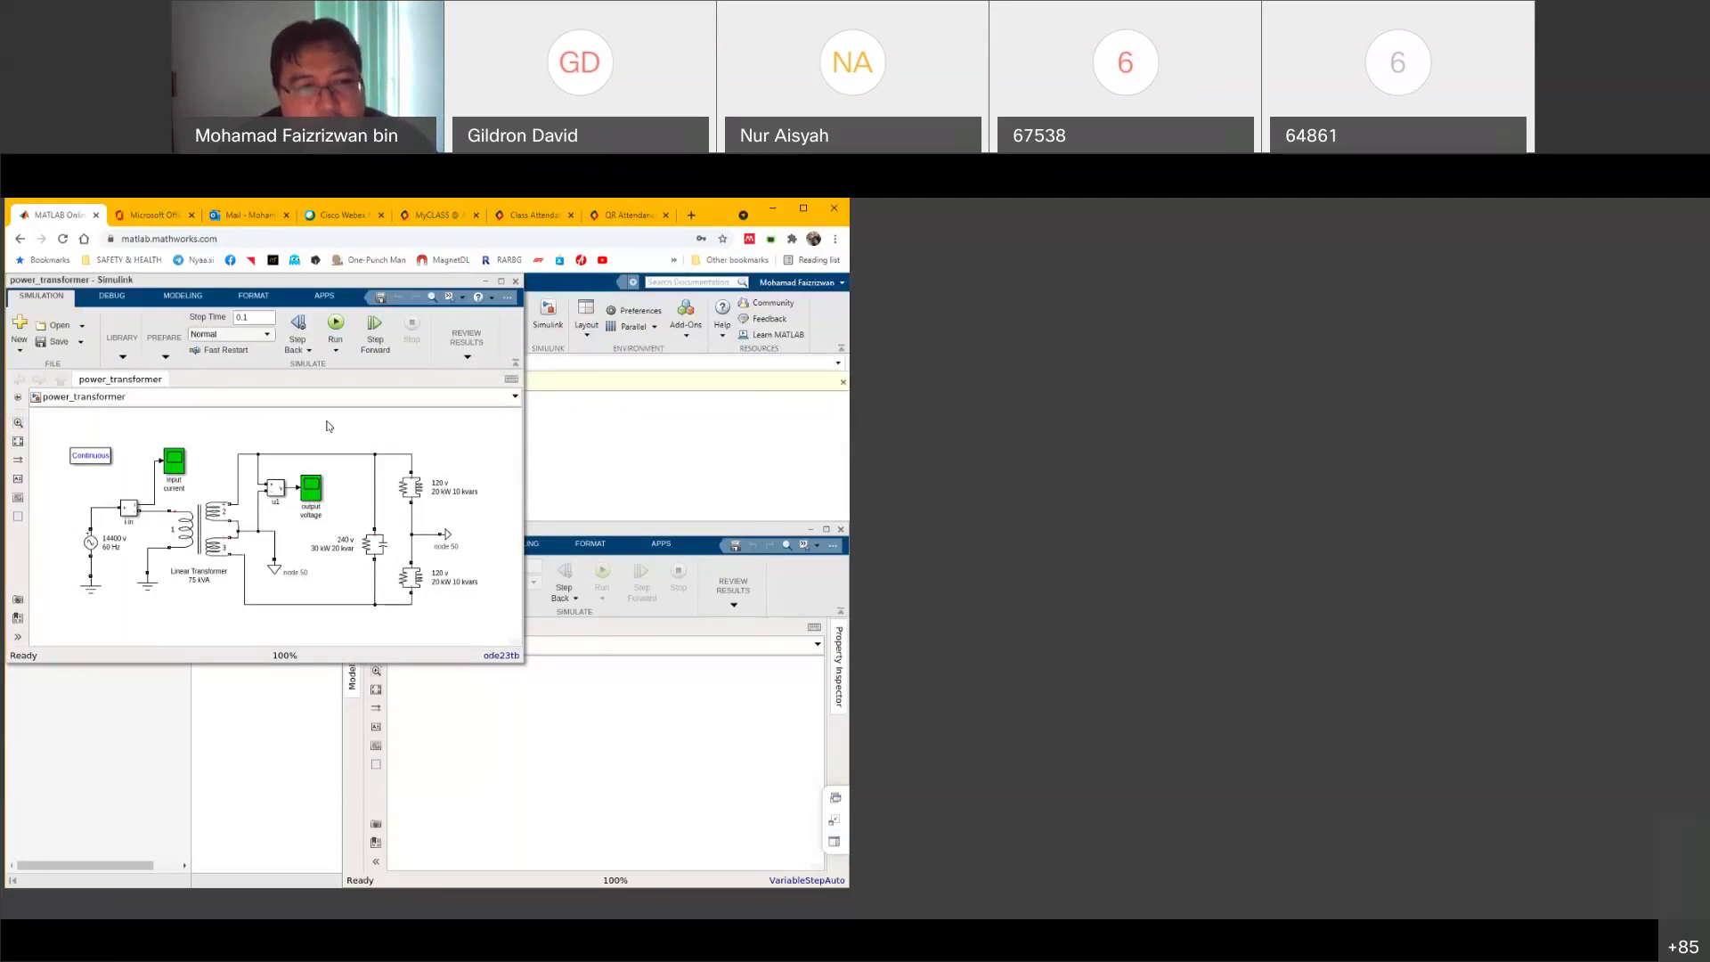
click(518, 282)
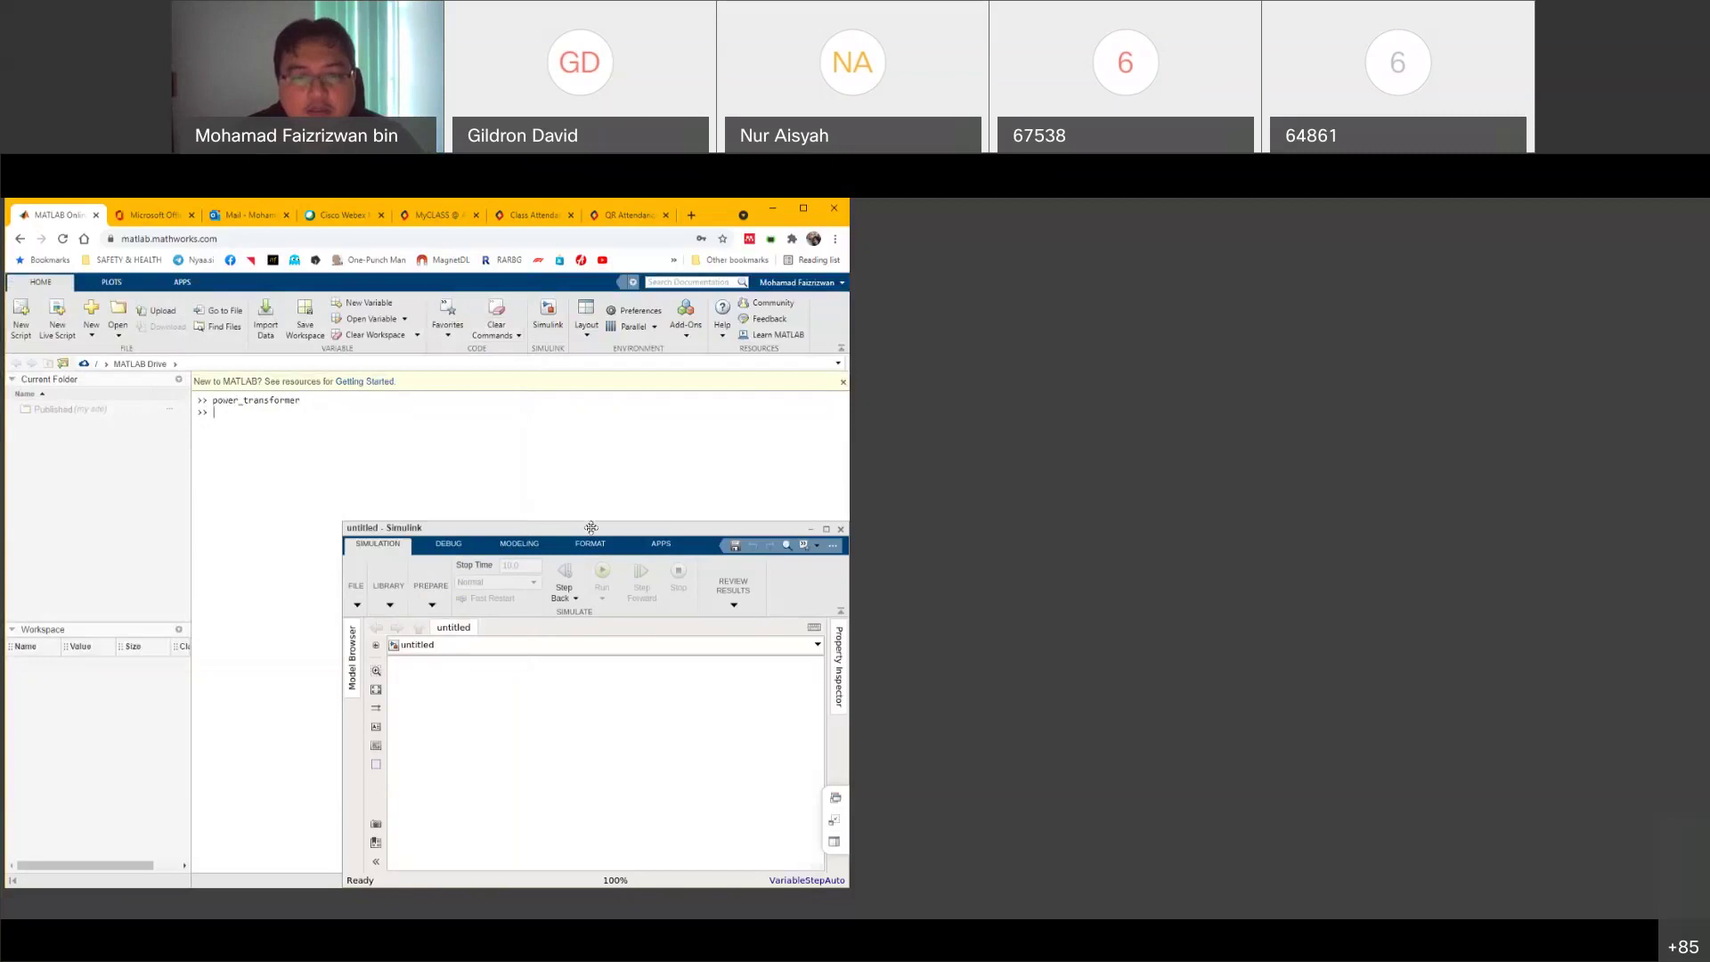
Reposition the untitled model window near the middle of the workspace and open the Simulink Library Browser from it
drag(585, 532, 463, 433)
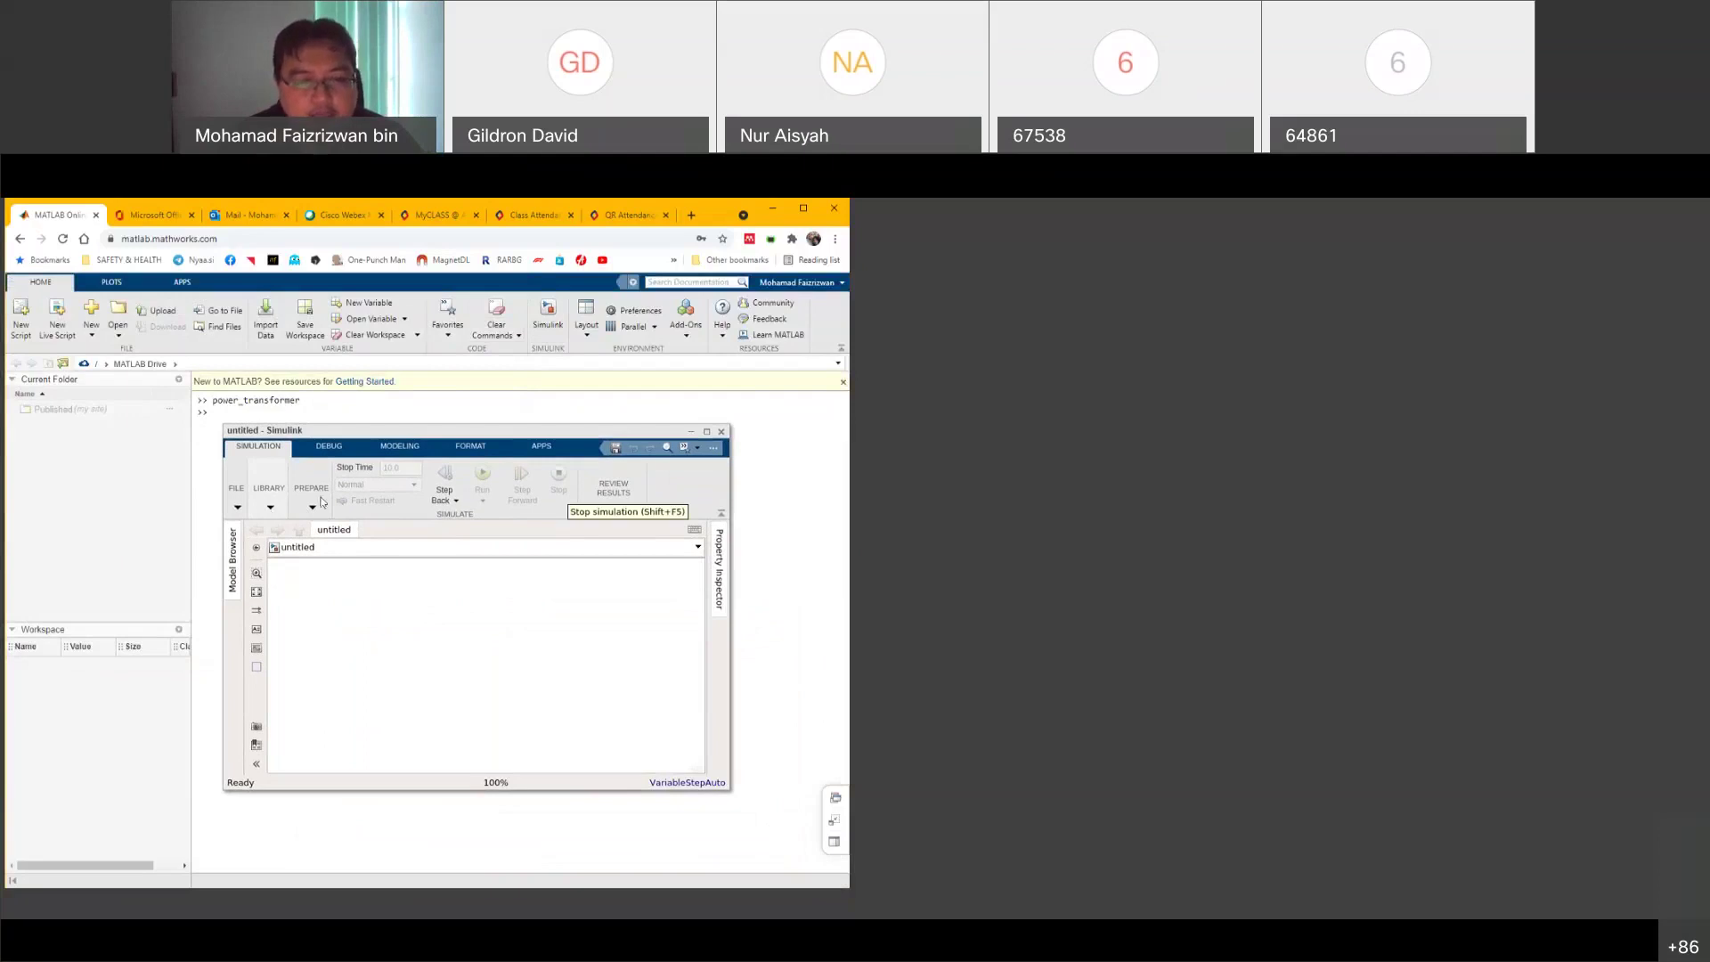
click(269, 508)
click(269, 503)
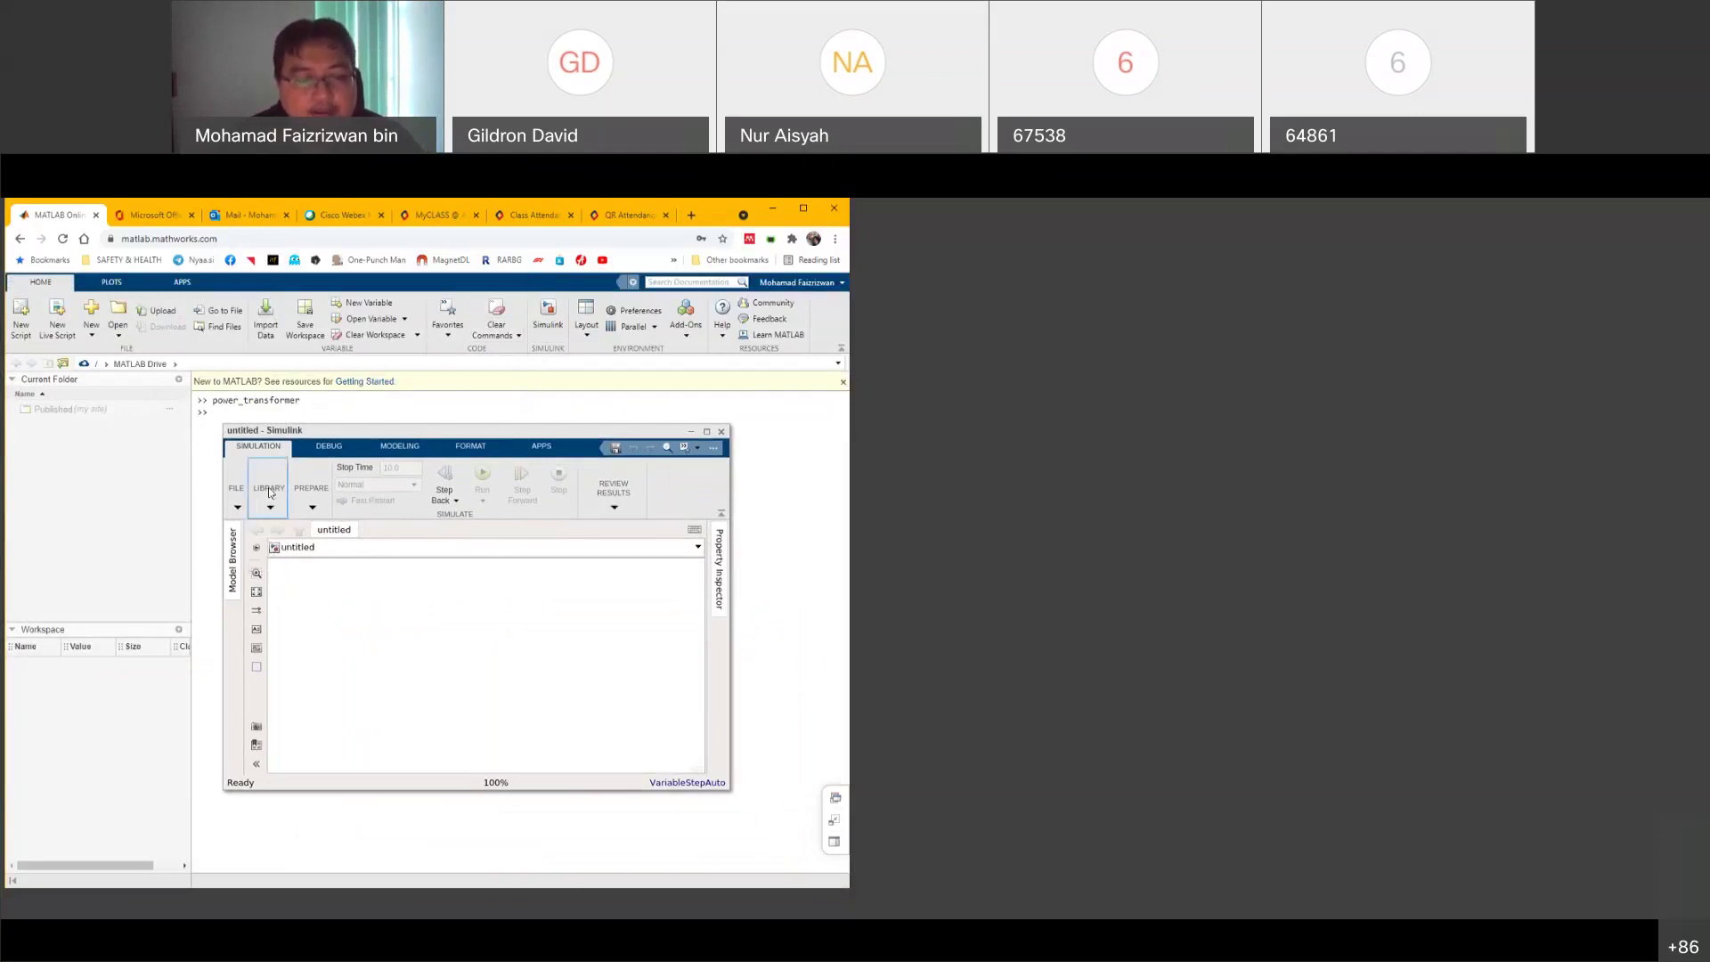
click(267, 505)
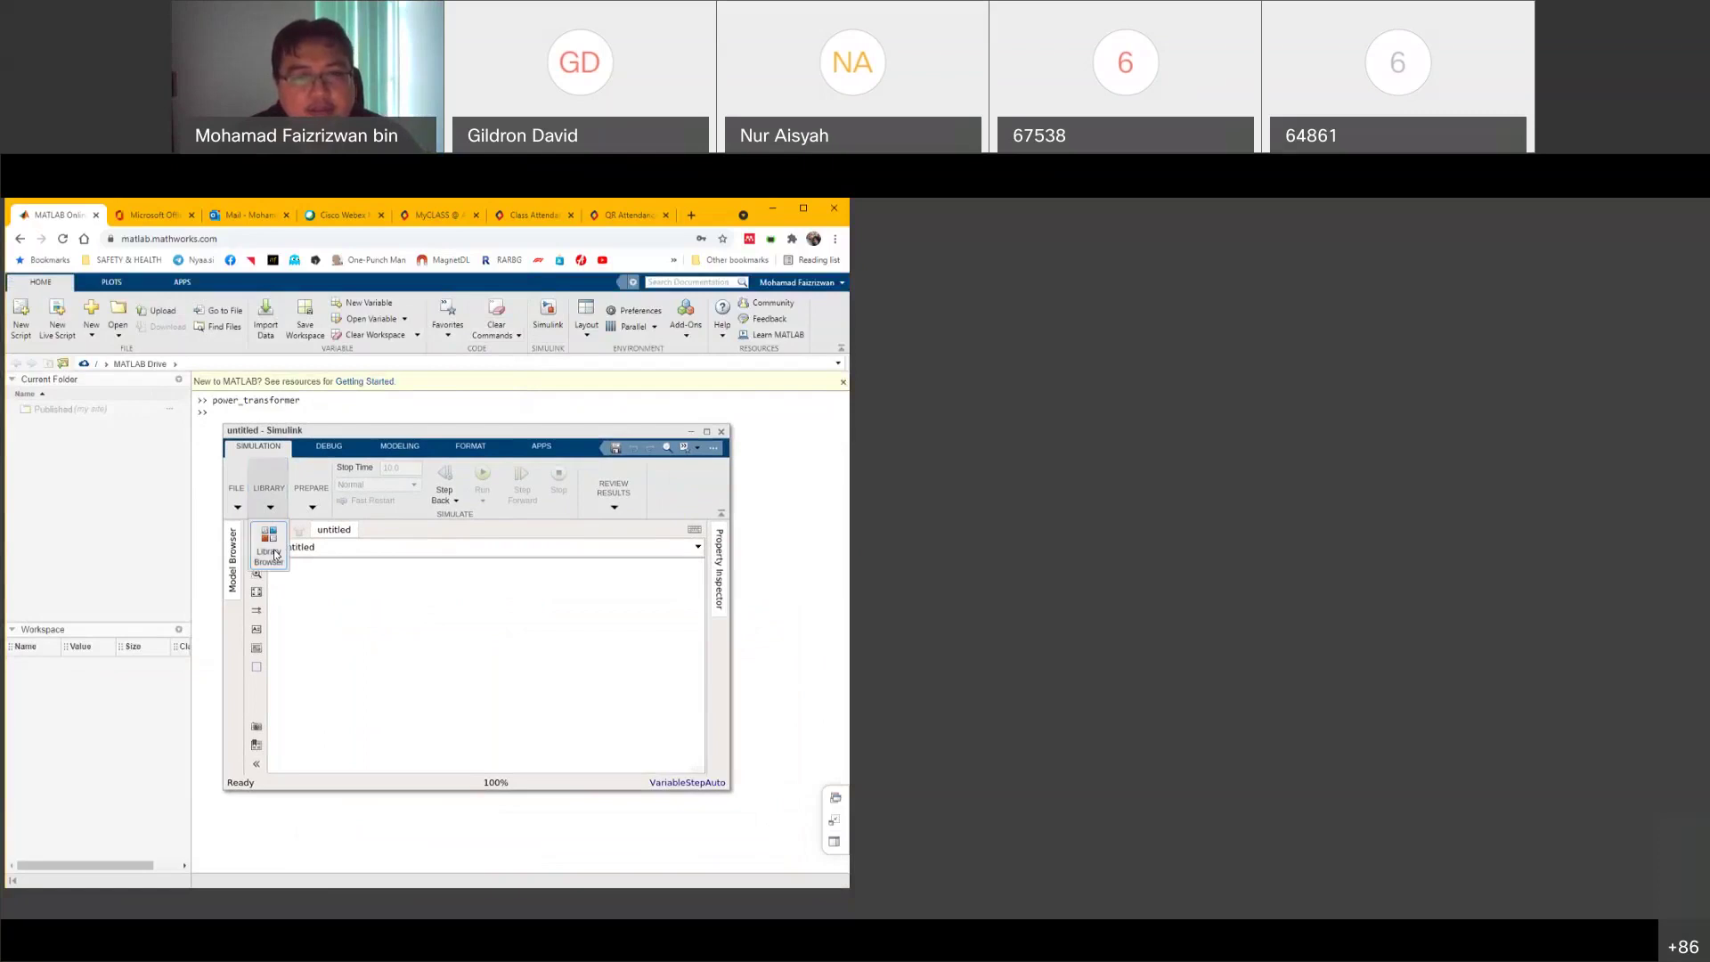
click(296, 550)
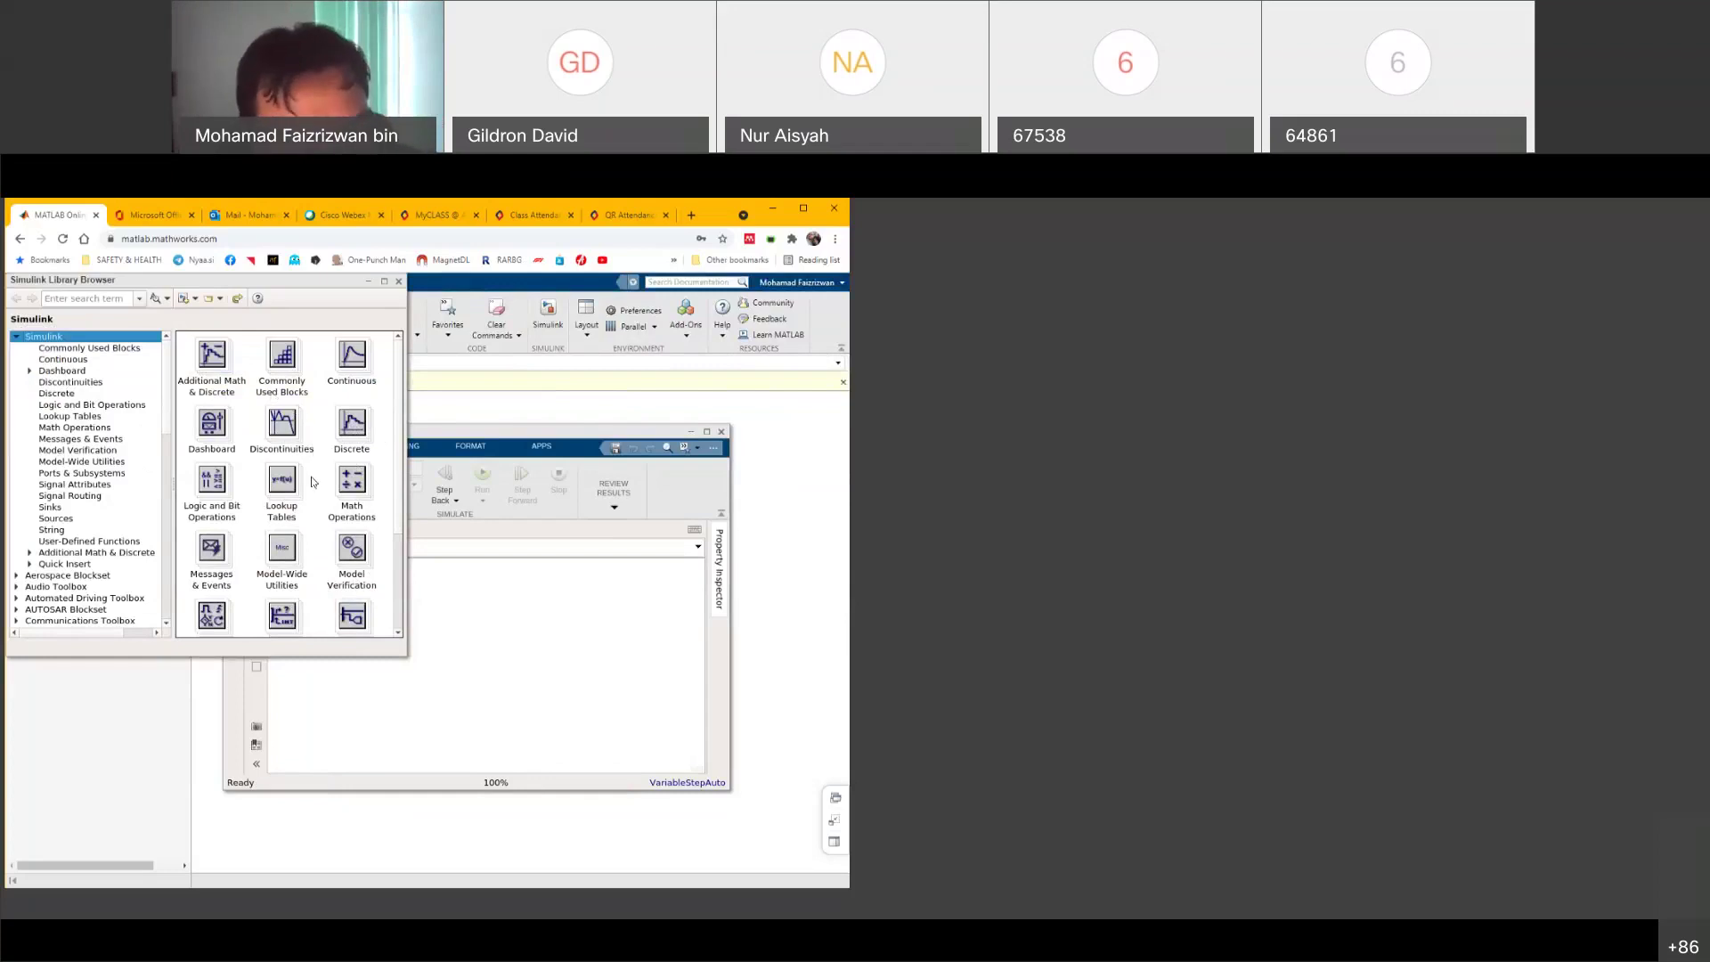
Search the Simulink block library for "transformer"
click(528, 758)
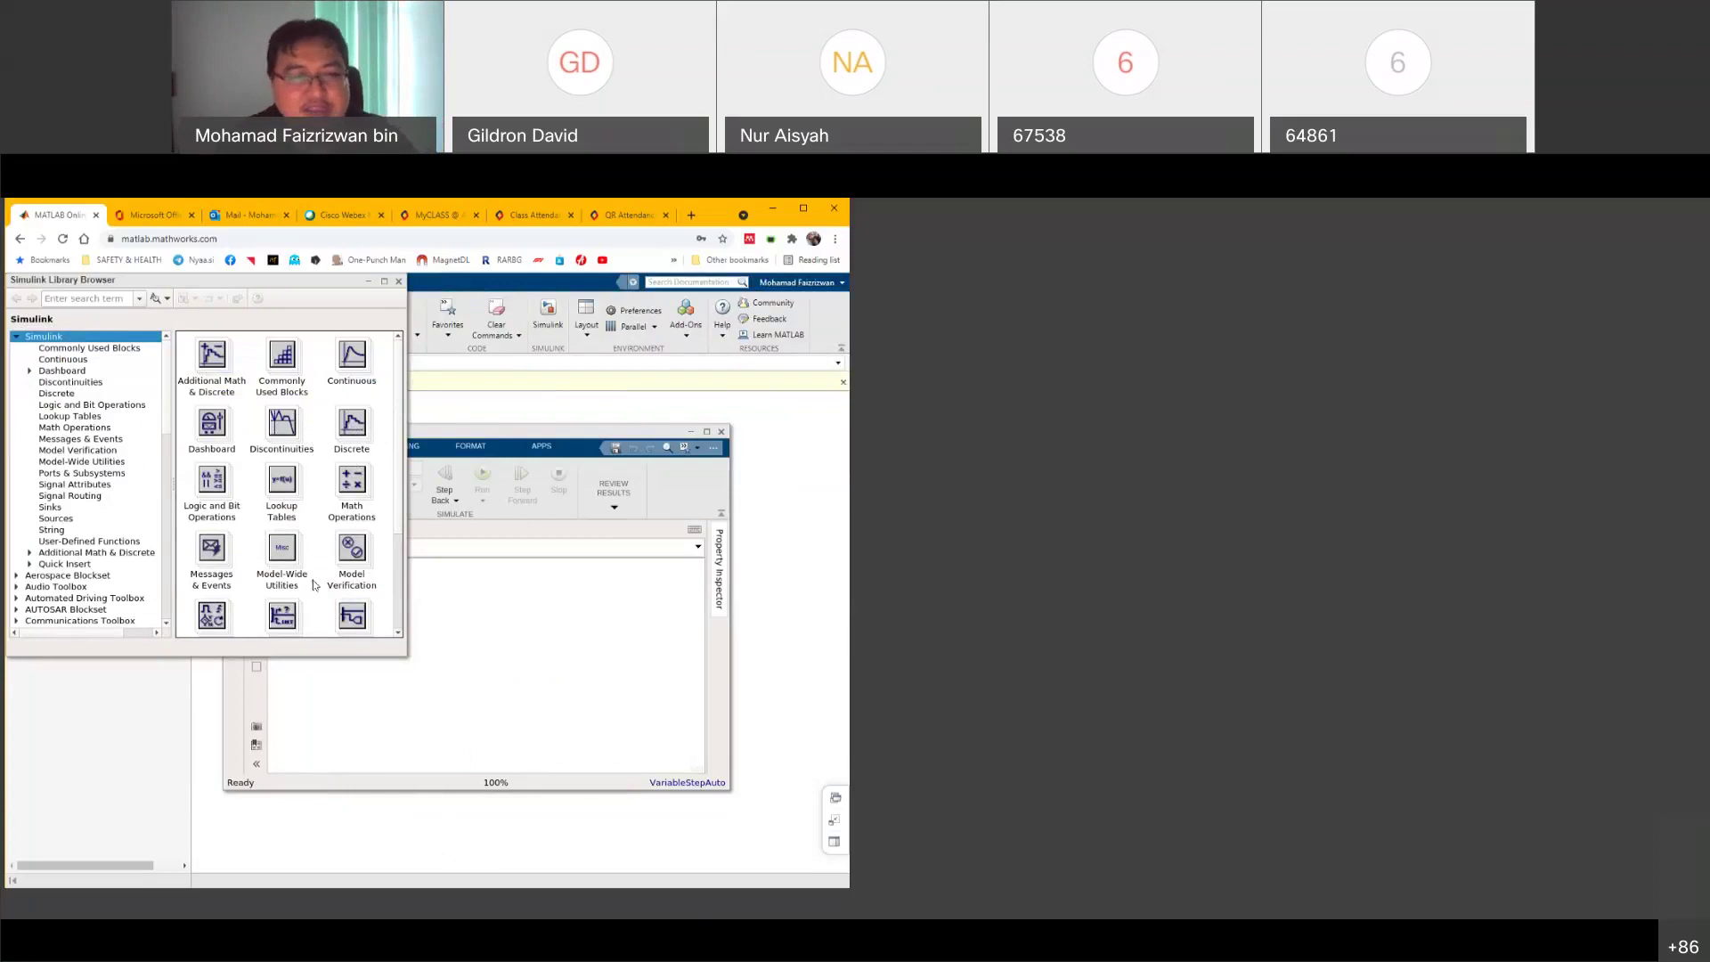
click(90, 300)
click(90, 299)
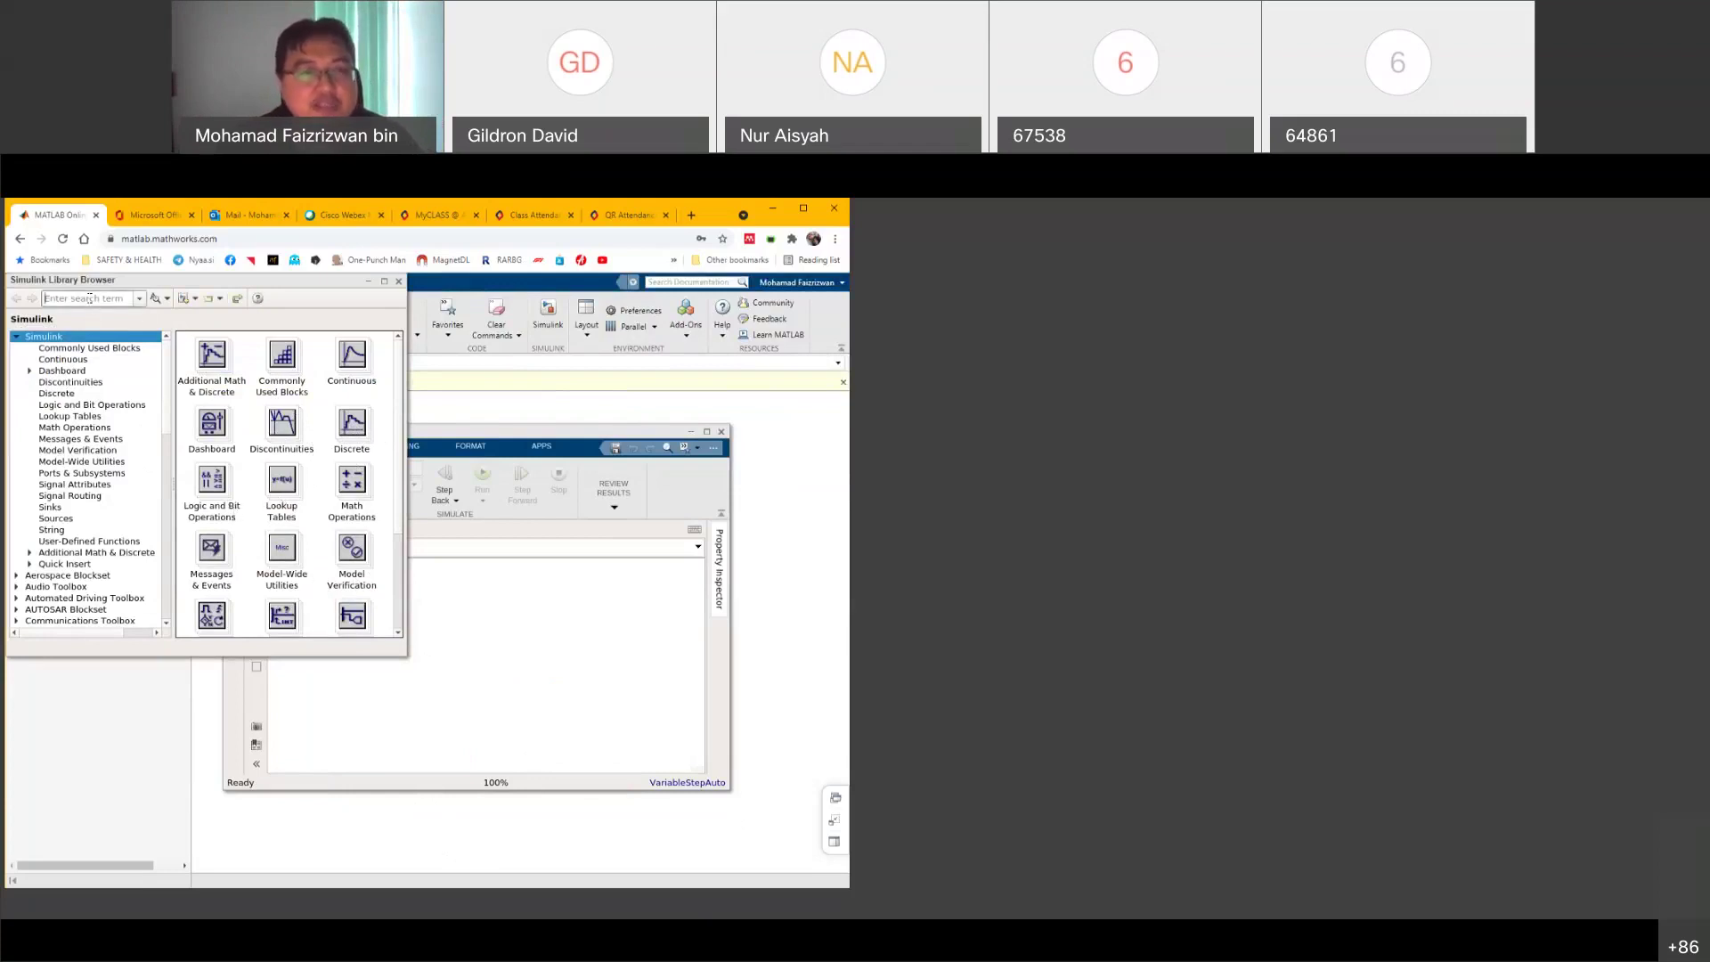
text(t)
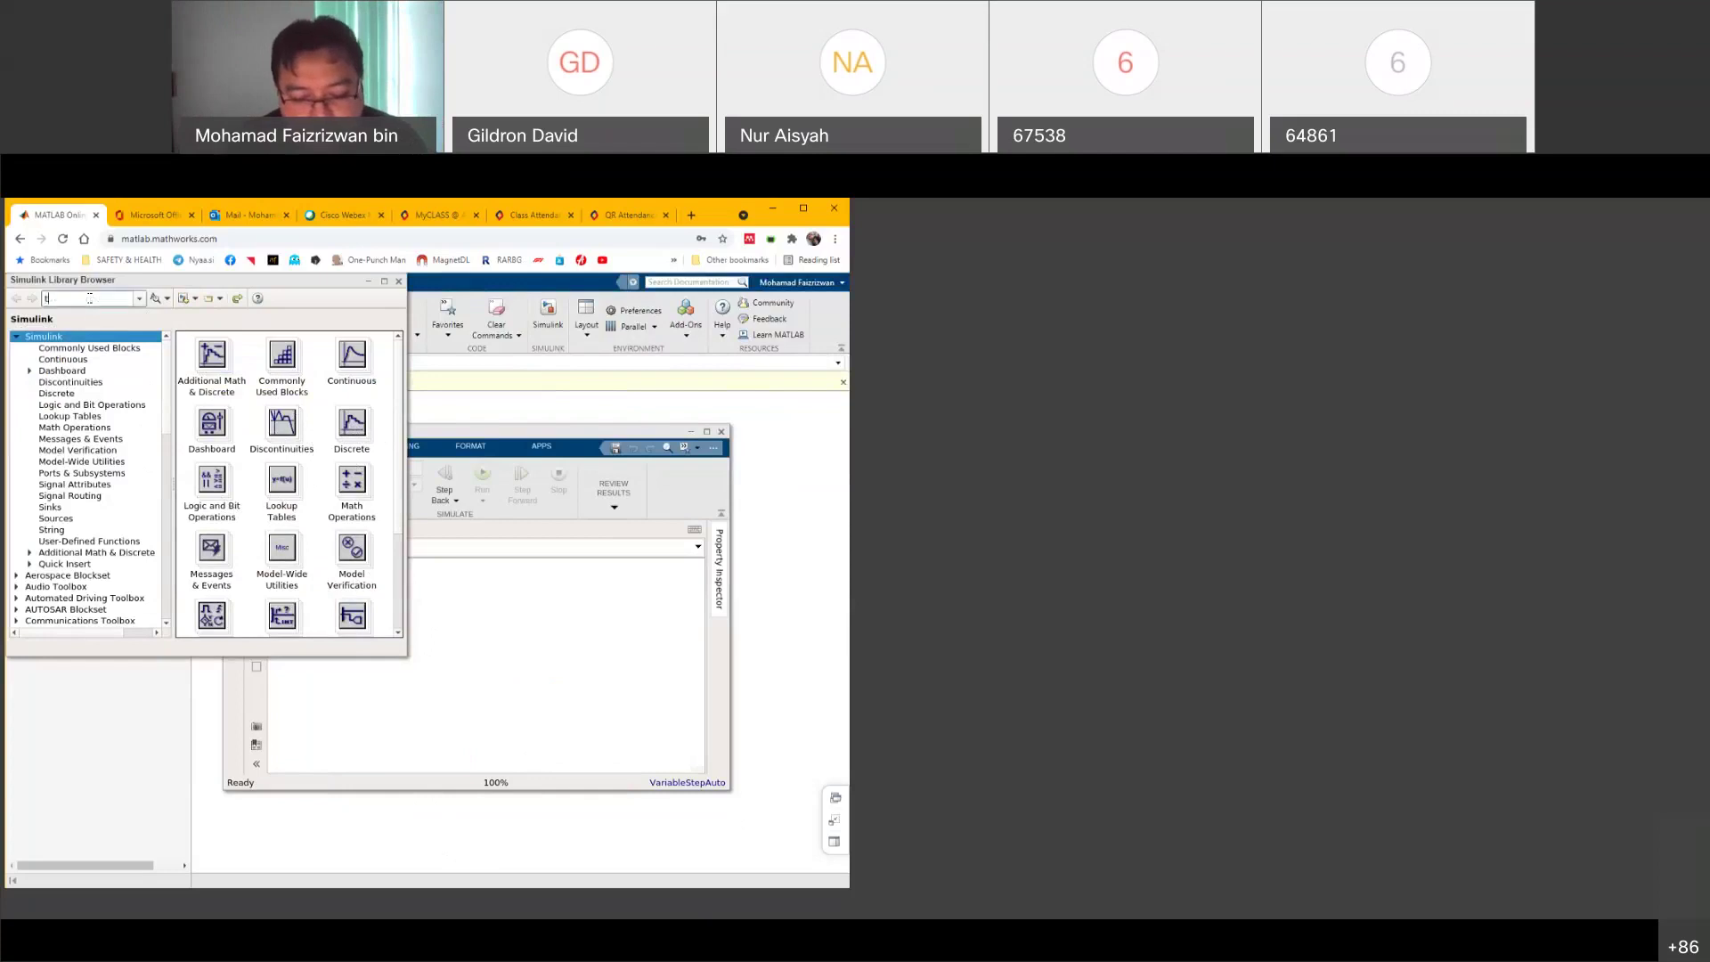
text(ransformer)
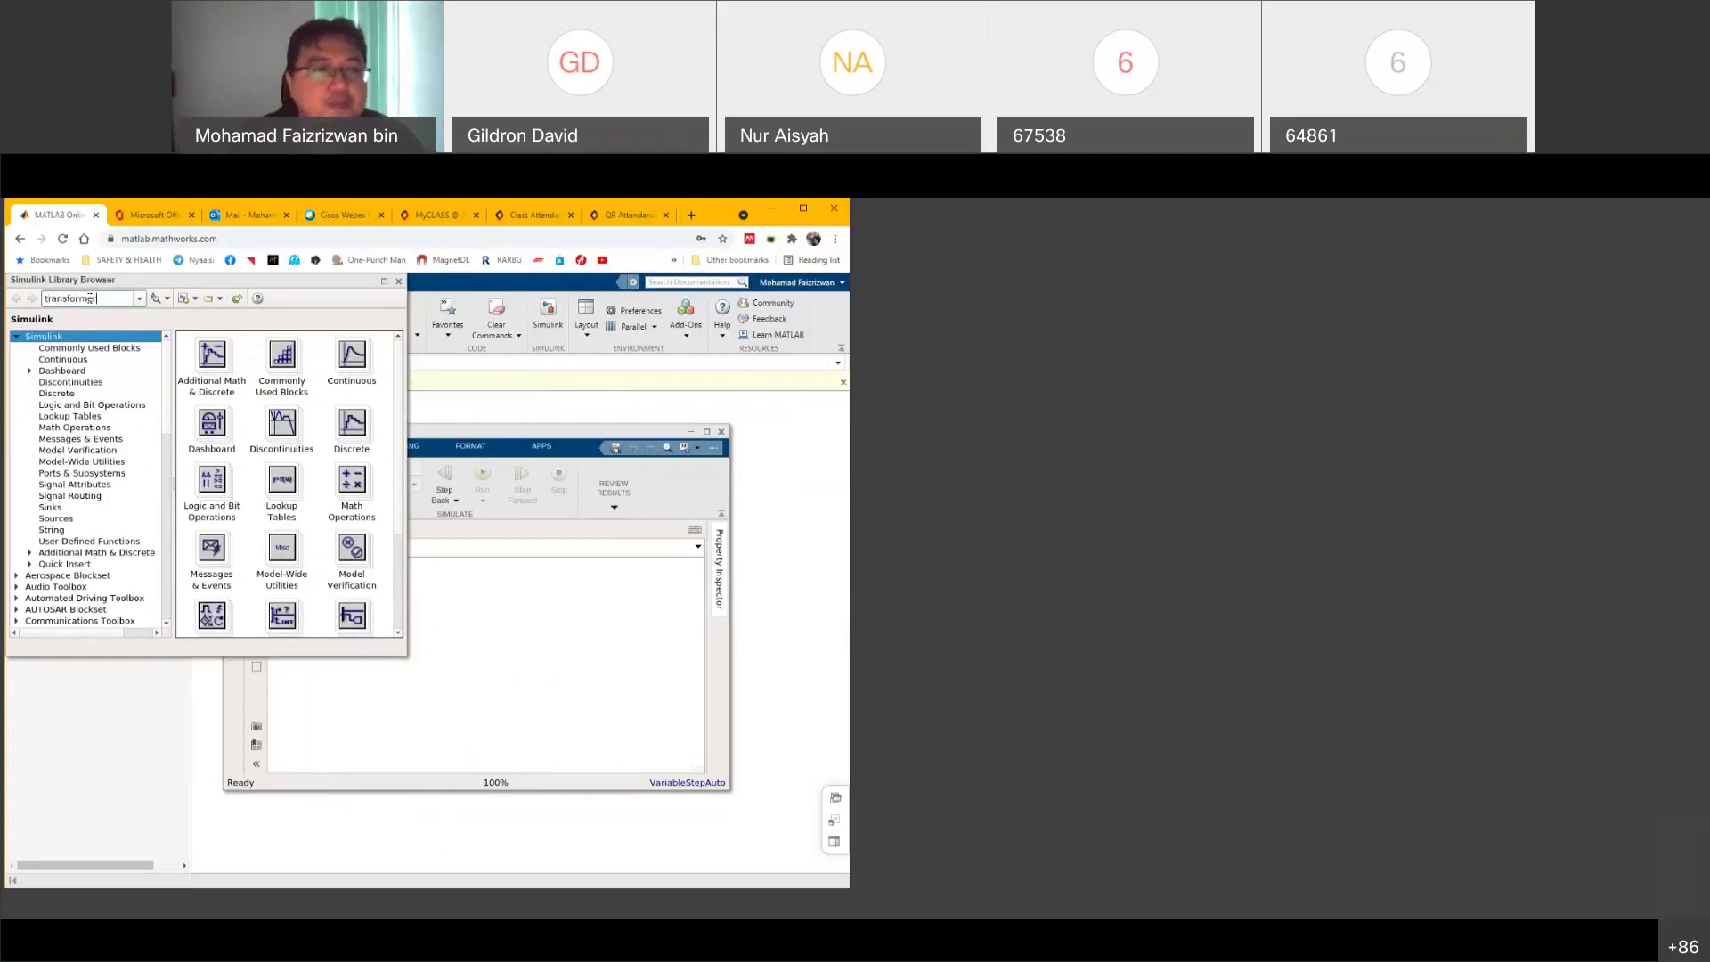
key(Return)
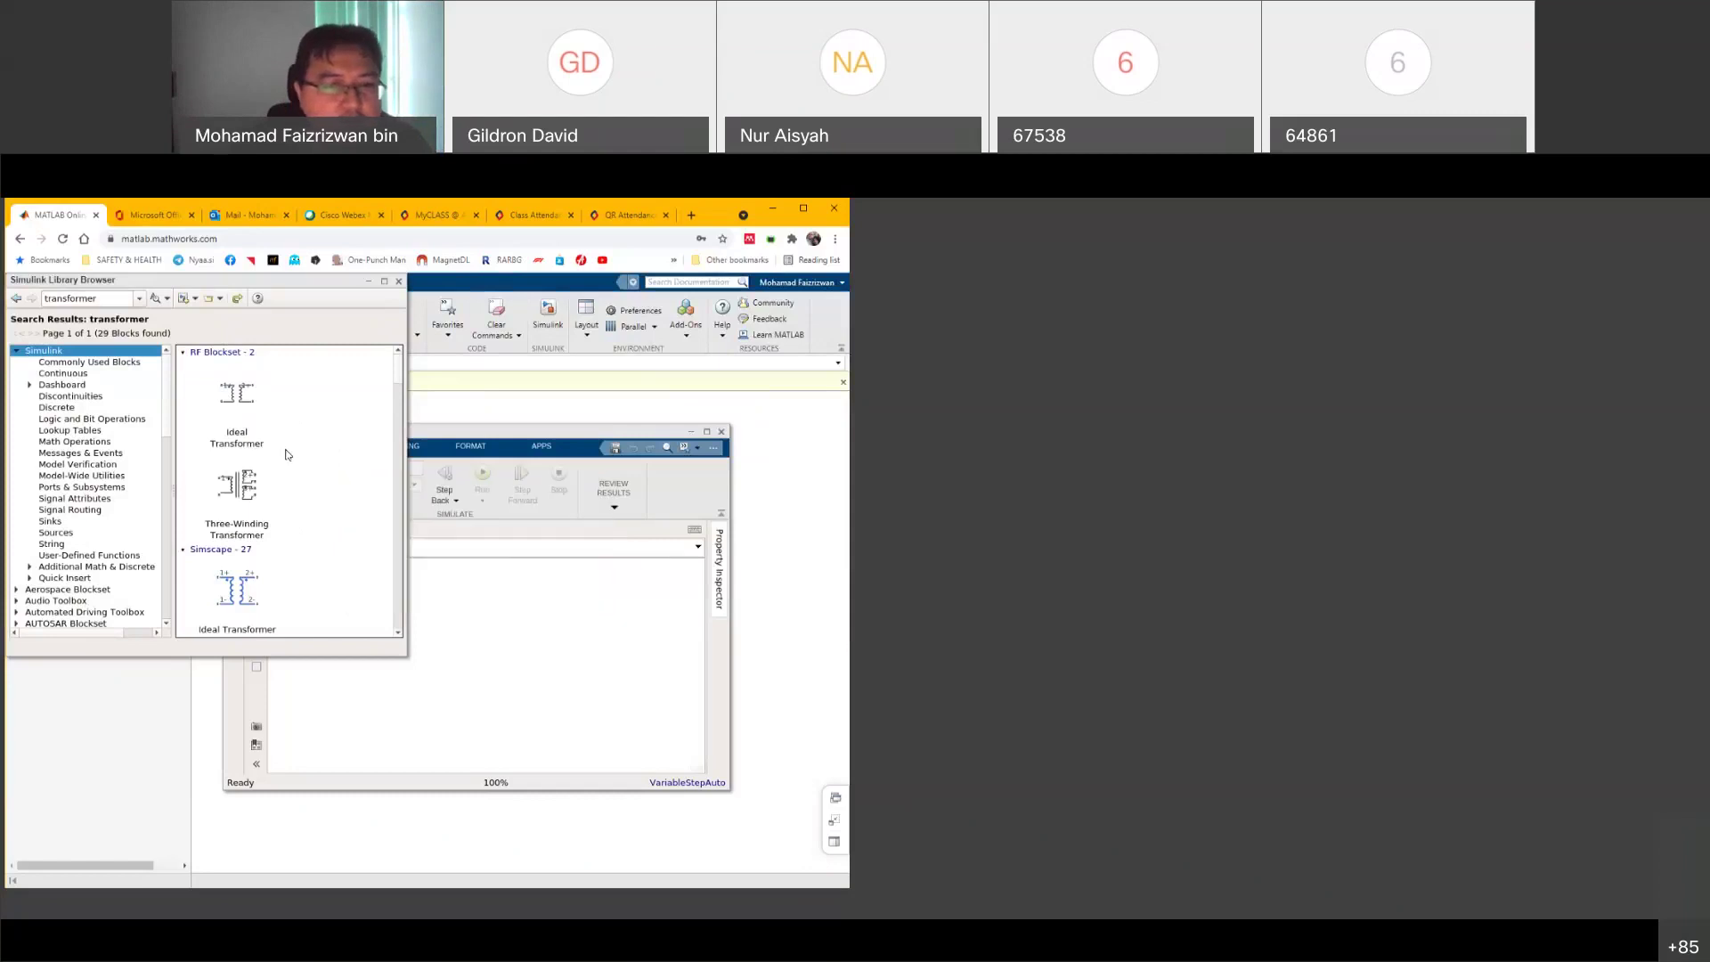
Examine the transformer search results through the RF Blockset and Simscape groups, down to the three-phase transformer blocks
scroll(388, 385, down, 1)
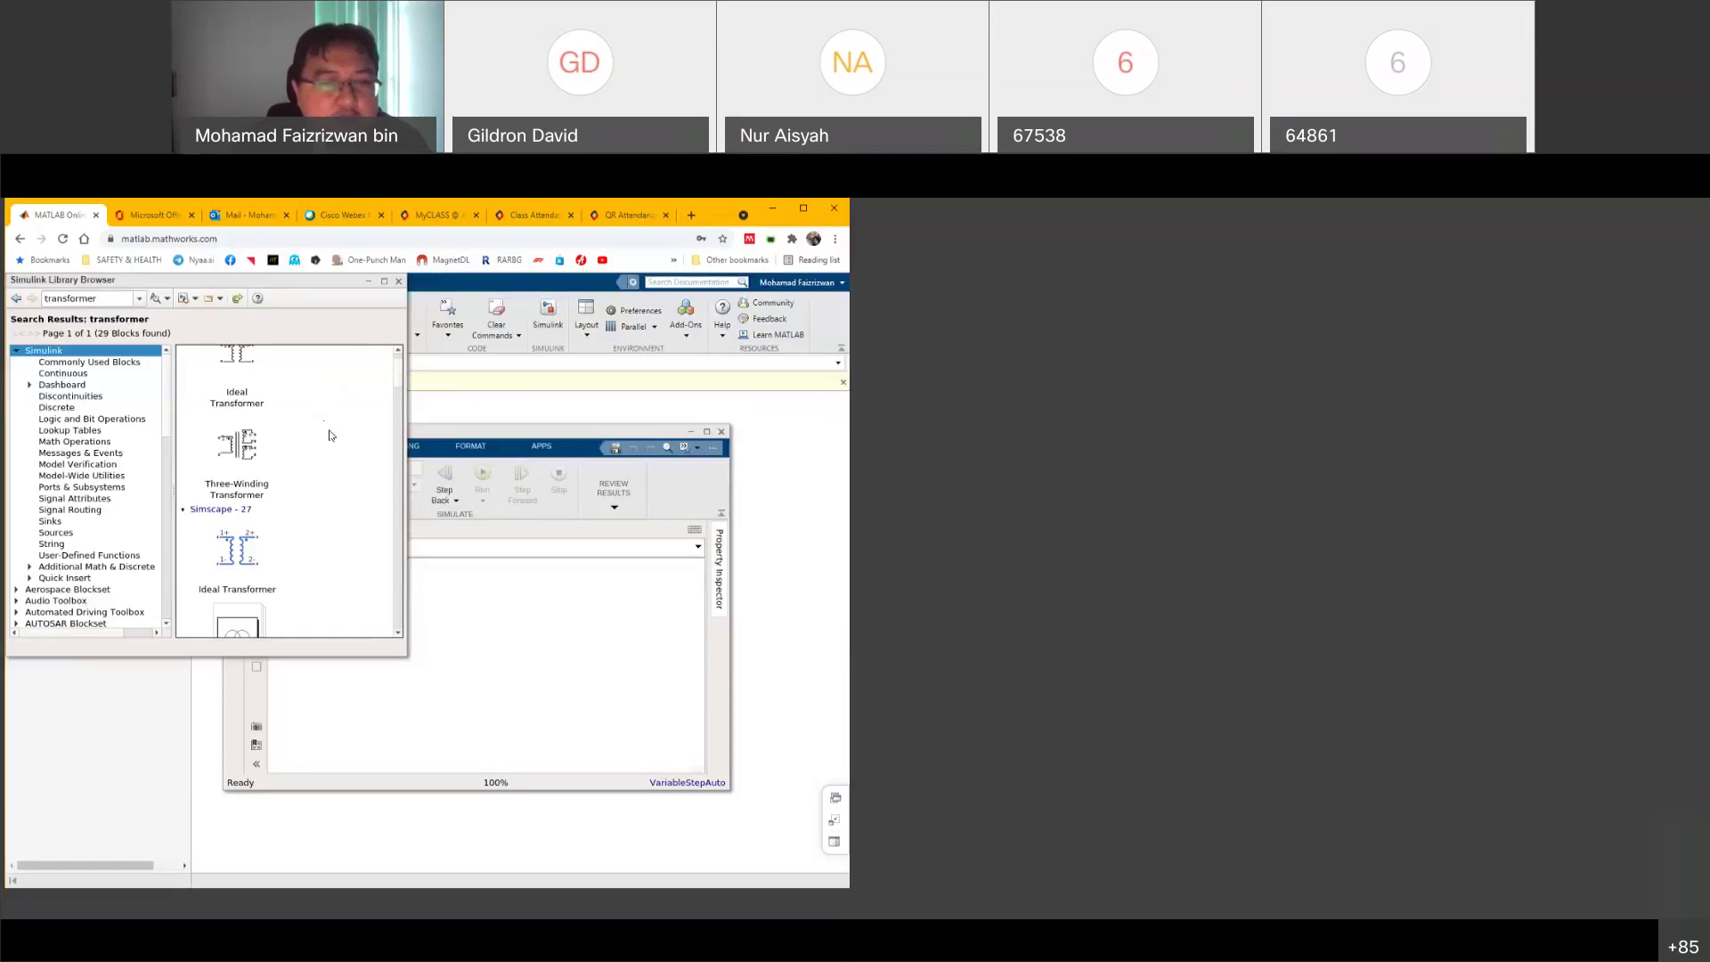
scroll(303, 397, down, 2)
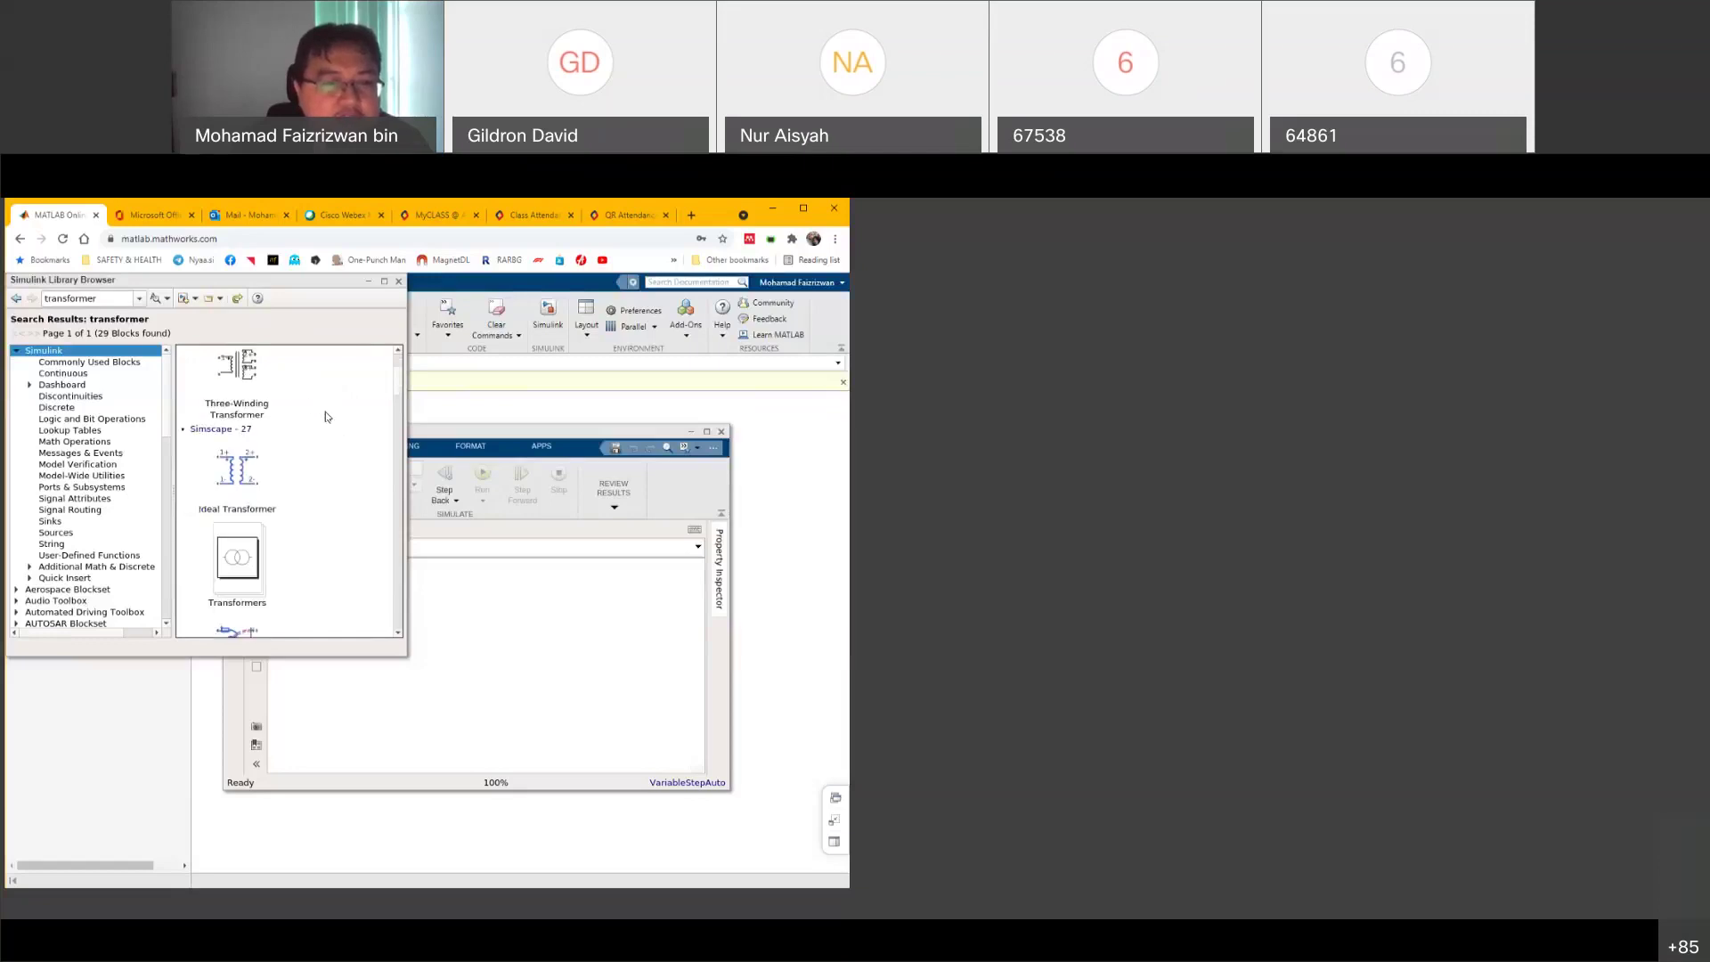
scroll(244, 555, down, 1)
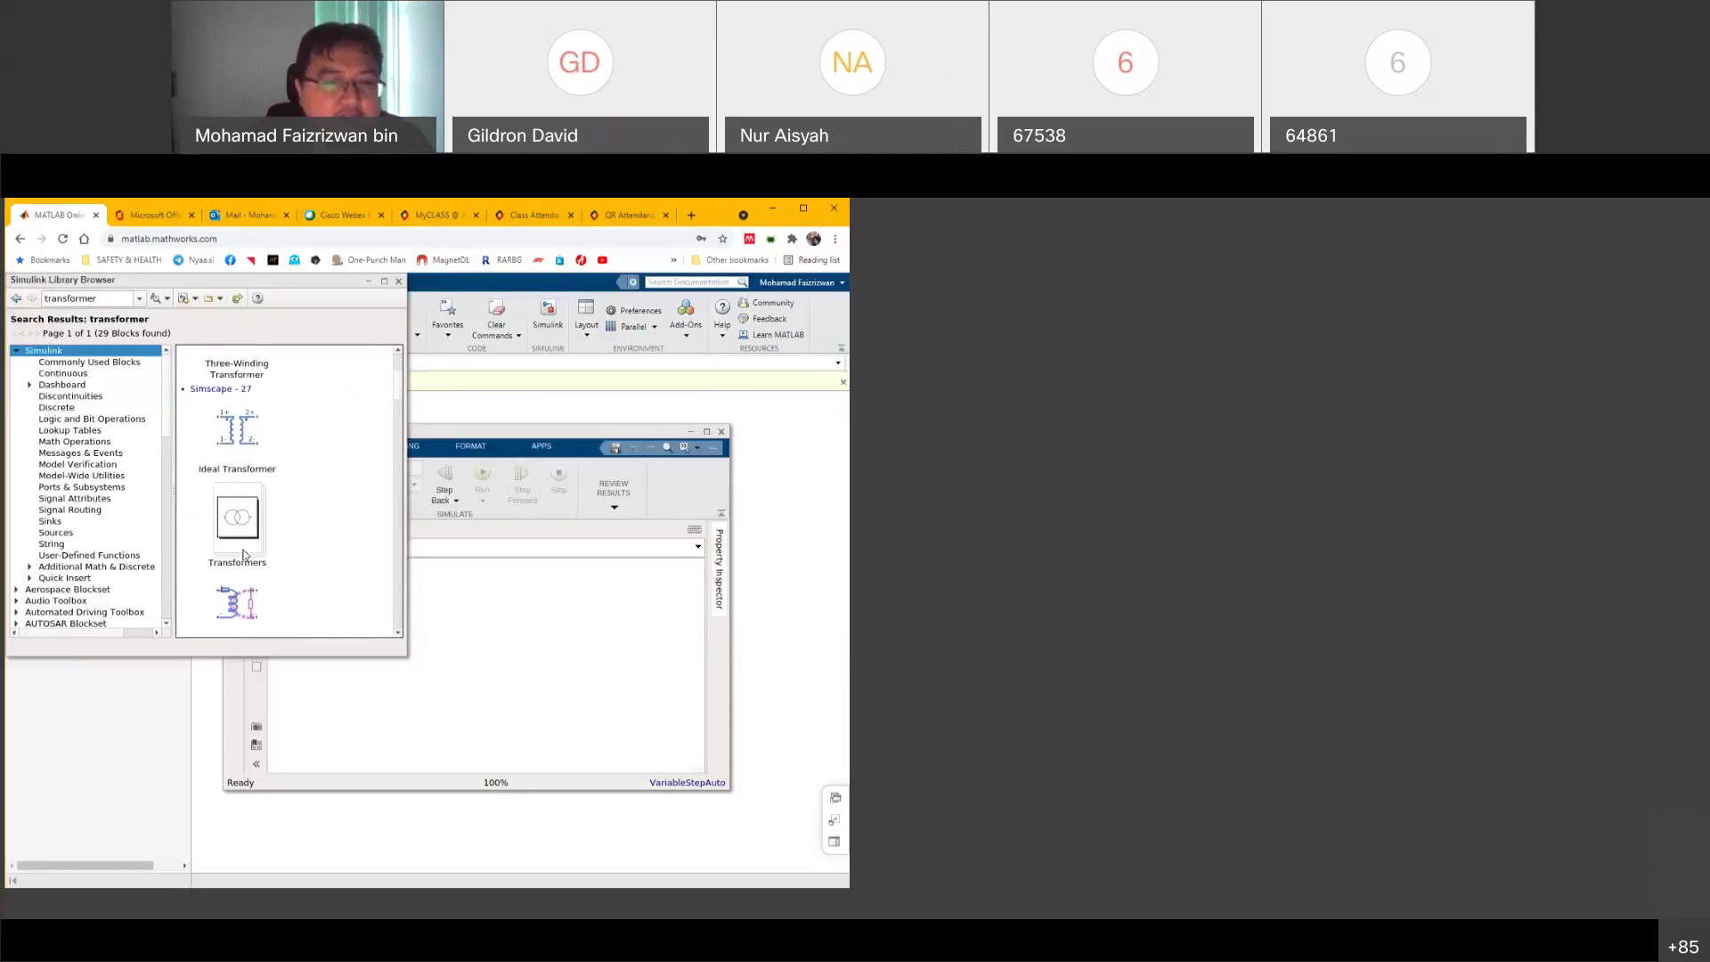
scroll(296, 519, down, 1)
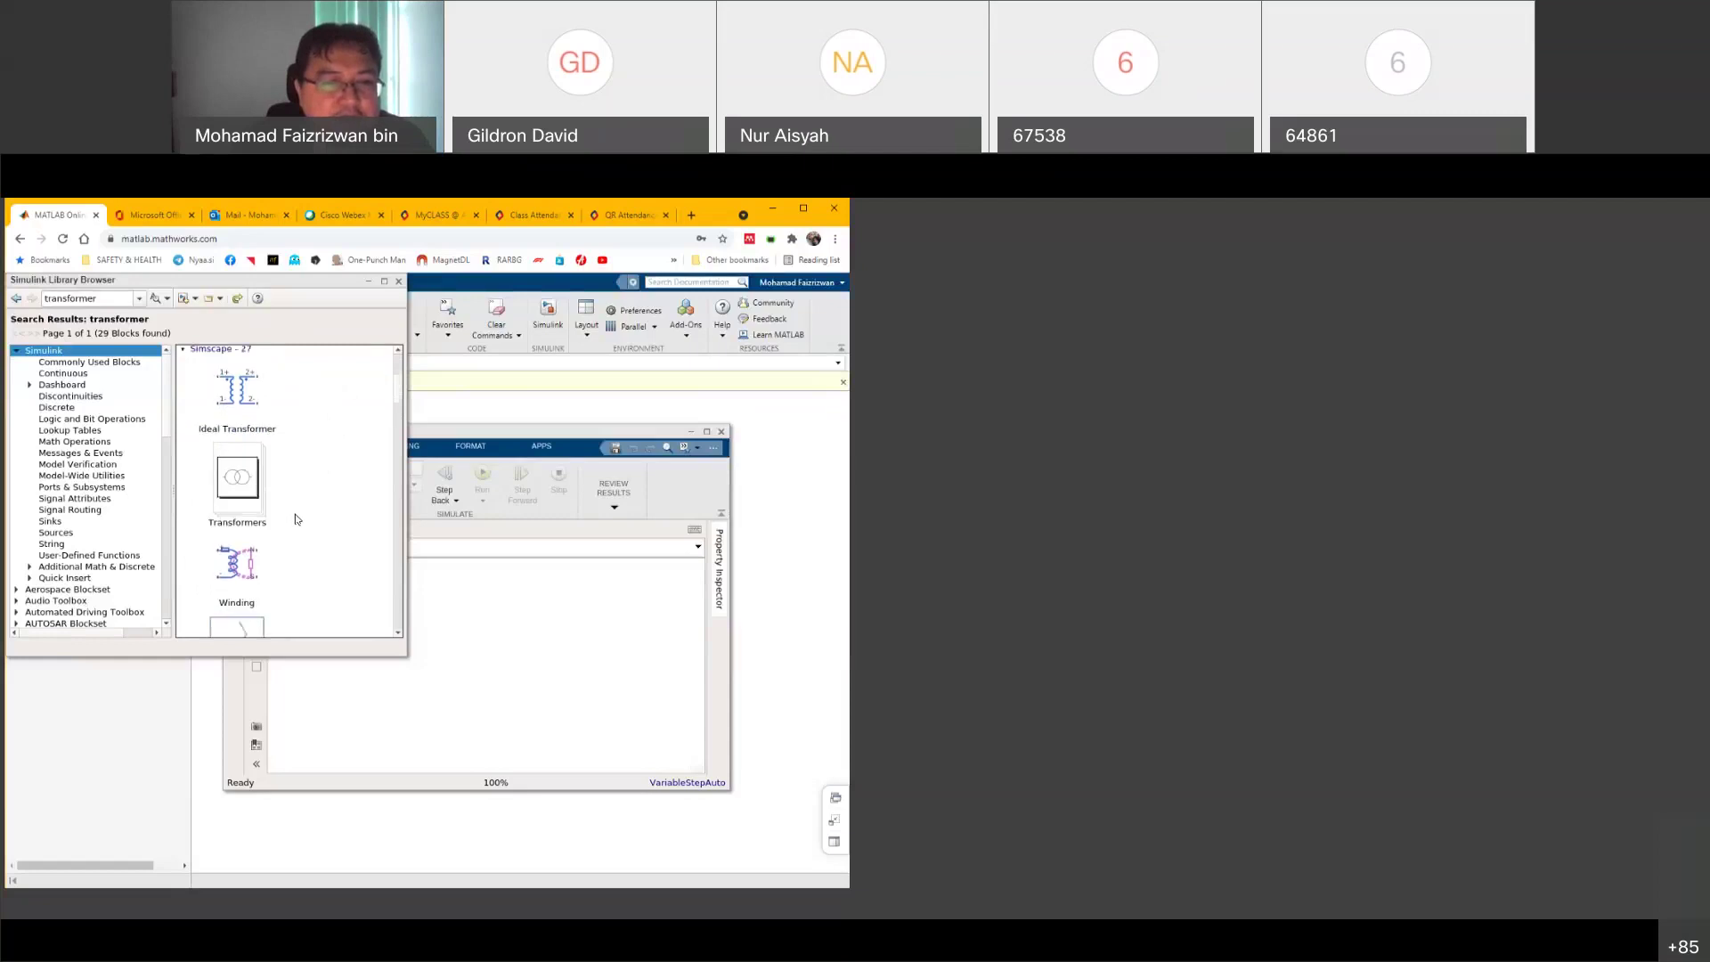
scroll(303, 514, down, 6)
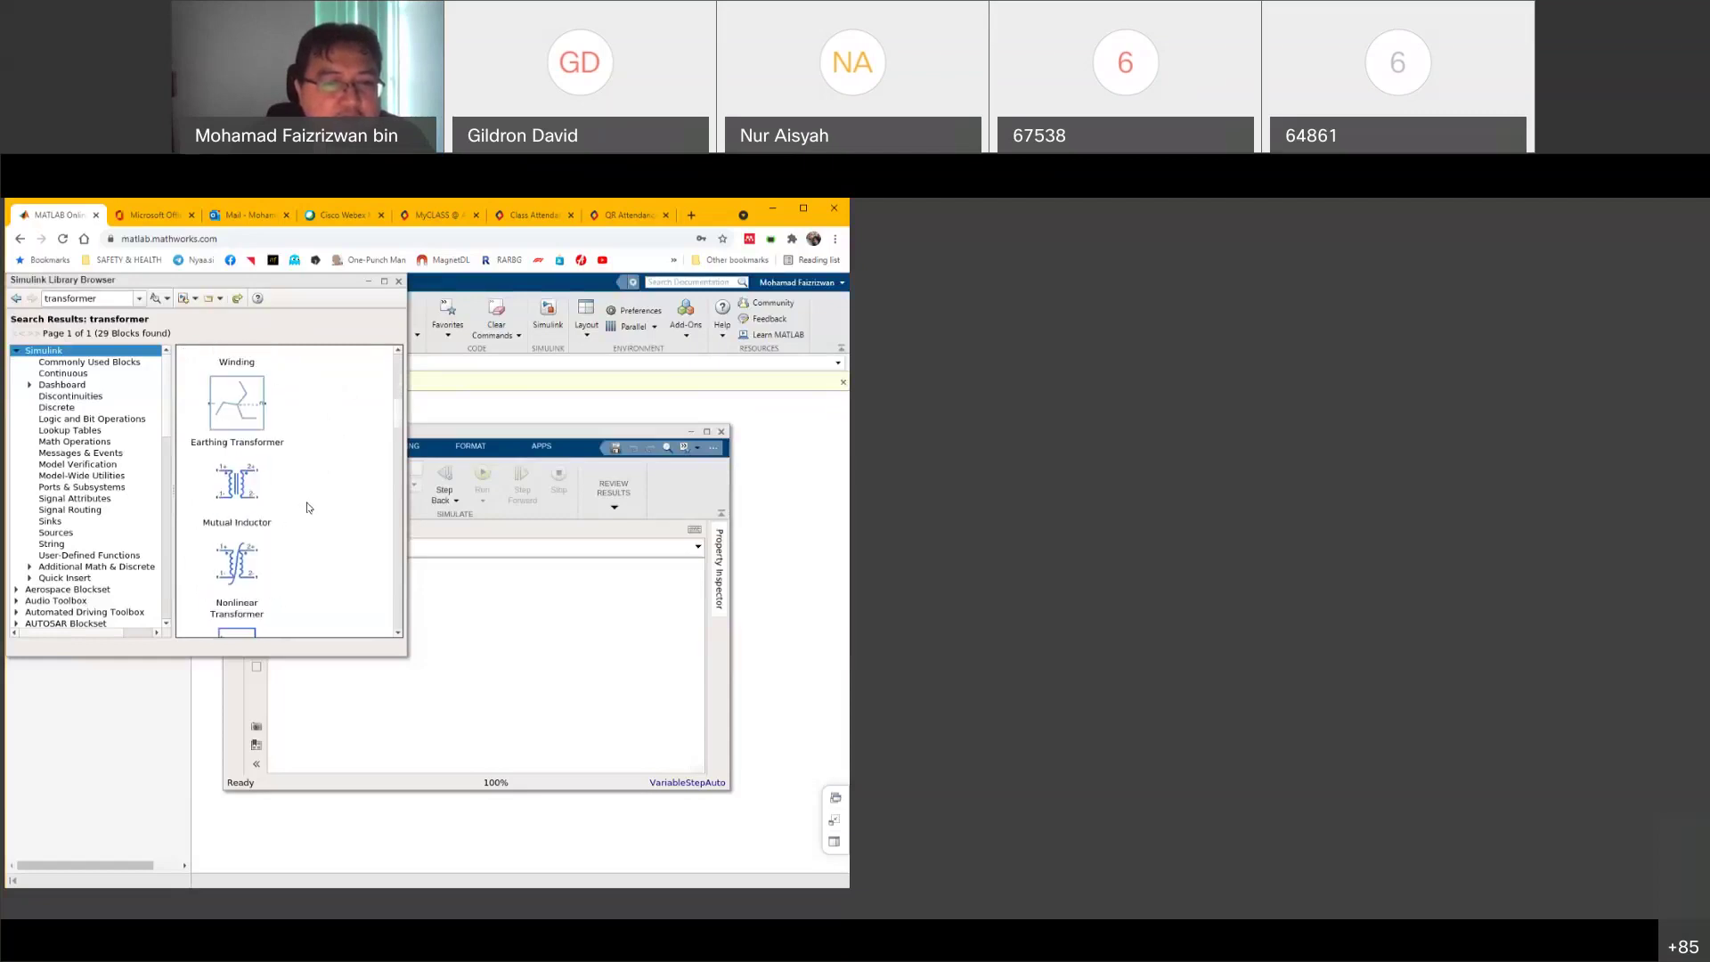
scroll(309, 508, down, 2)
scroll(308, 508, down, 5)
scroll(309, 506, down, 2)
scroll(310, 506, down, 6)
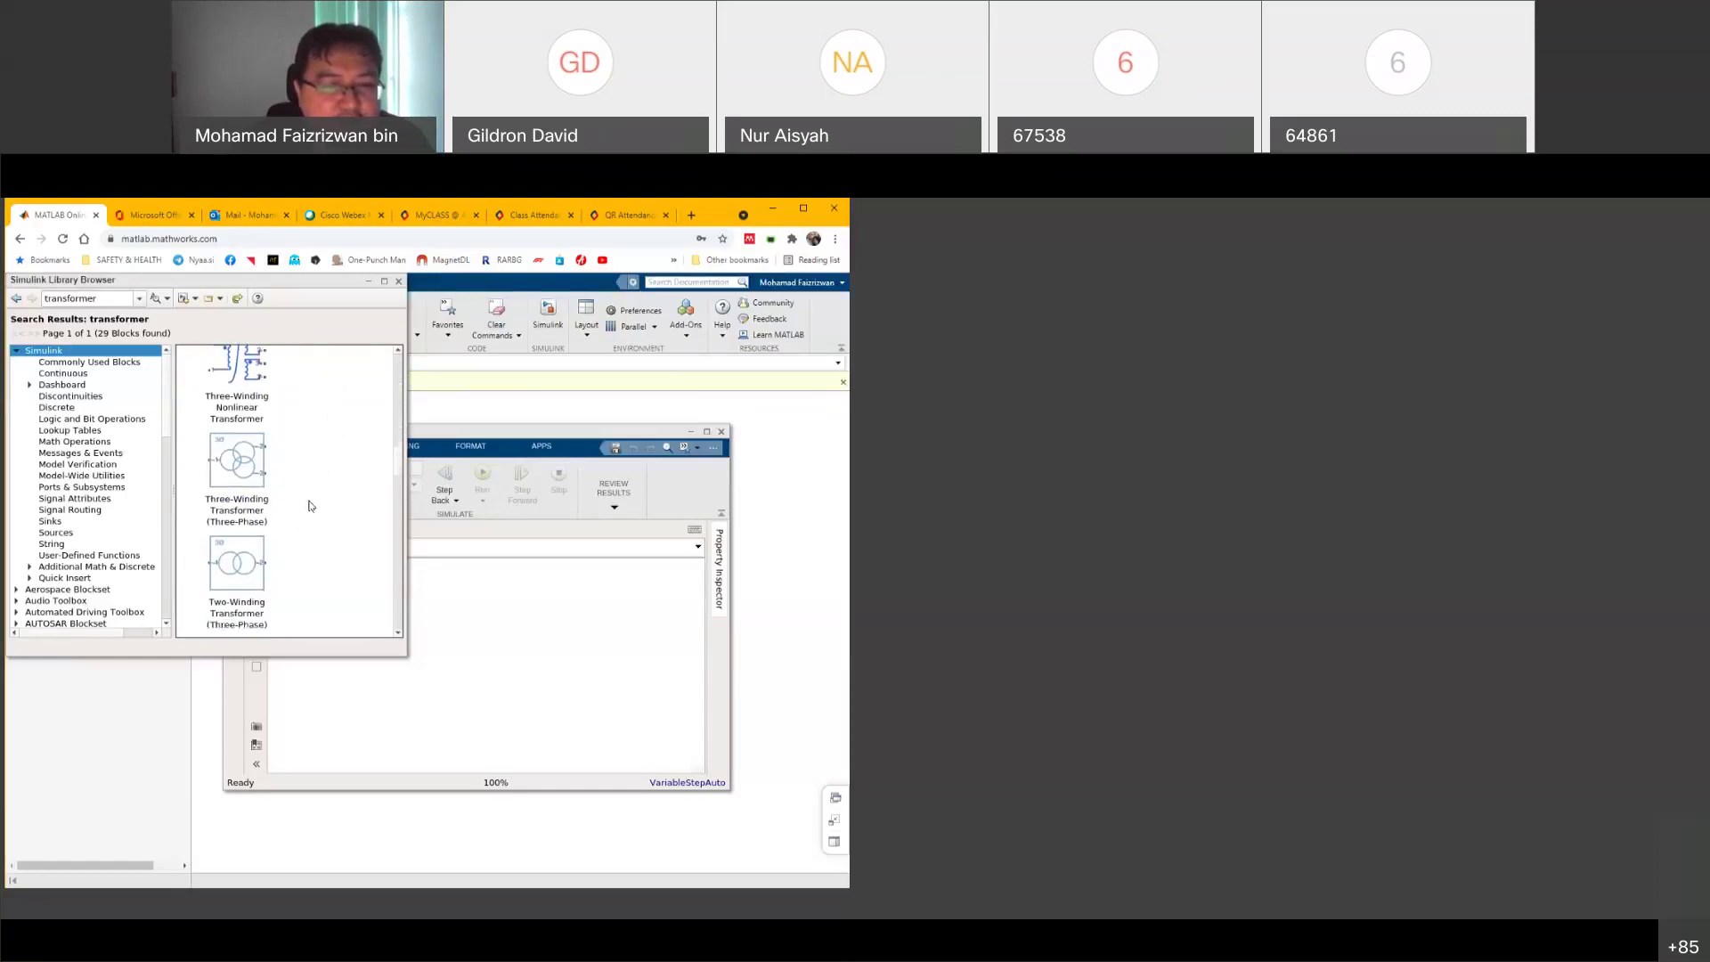
scroll(312, 505, down, 2)
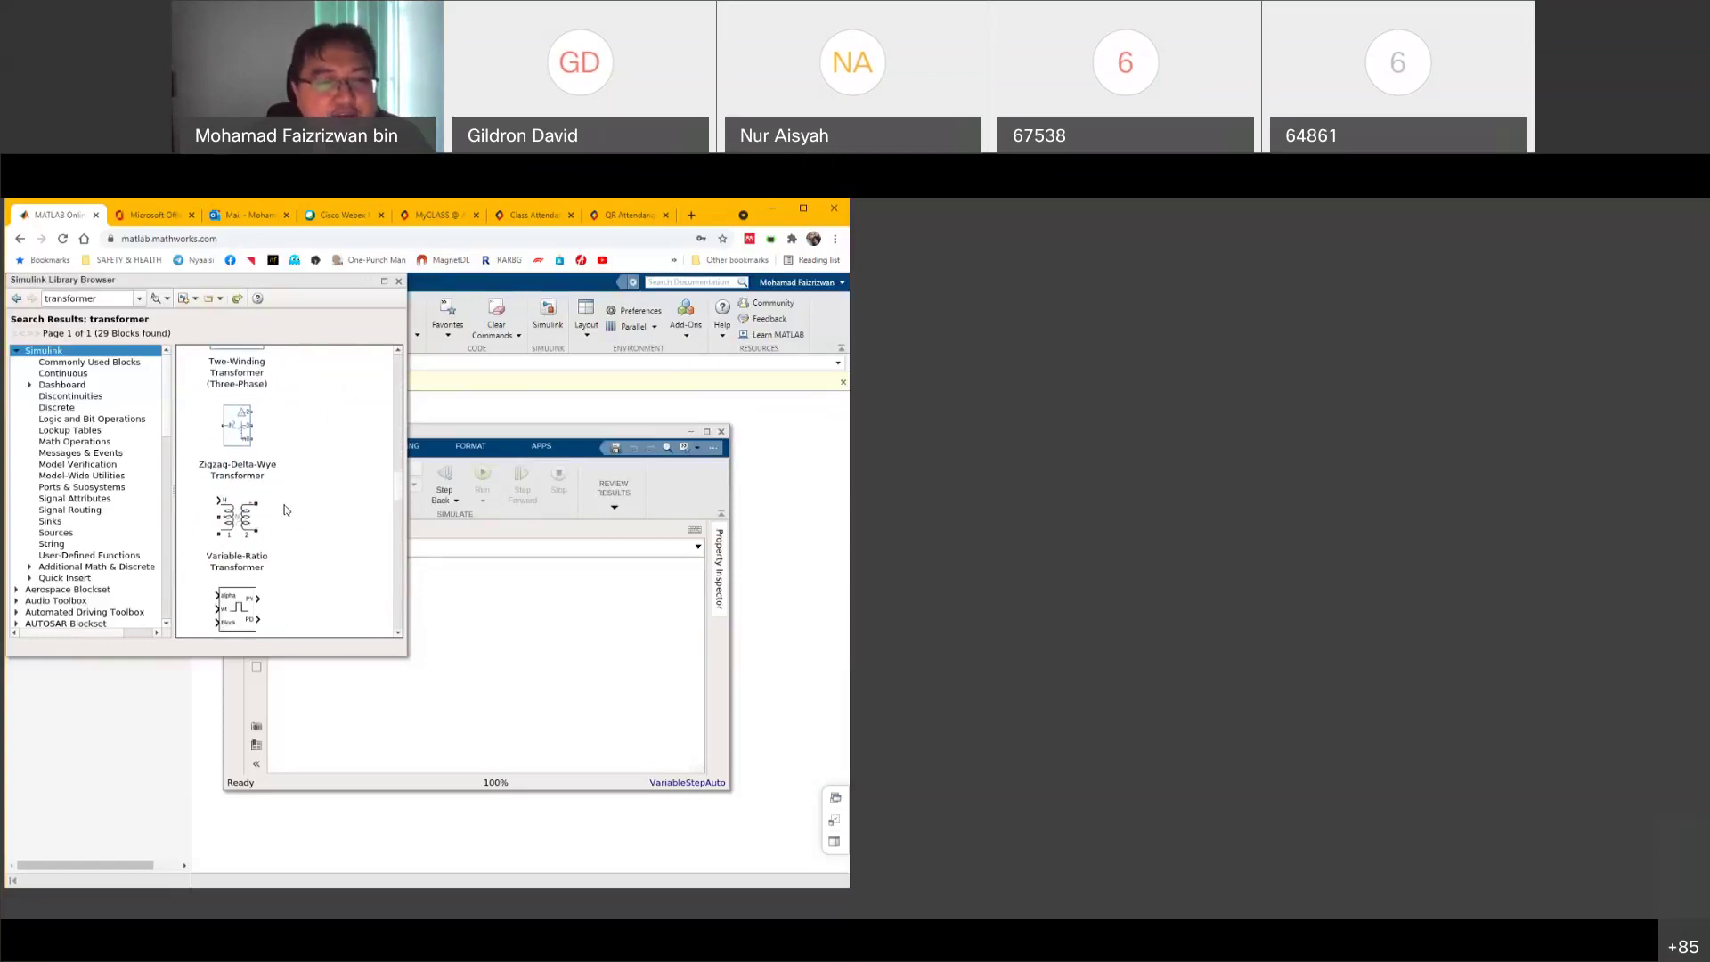
scroll(286, 508, down, 2)
scroll(285, 510, down, 4)
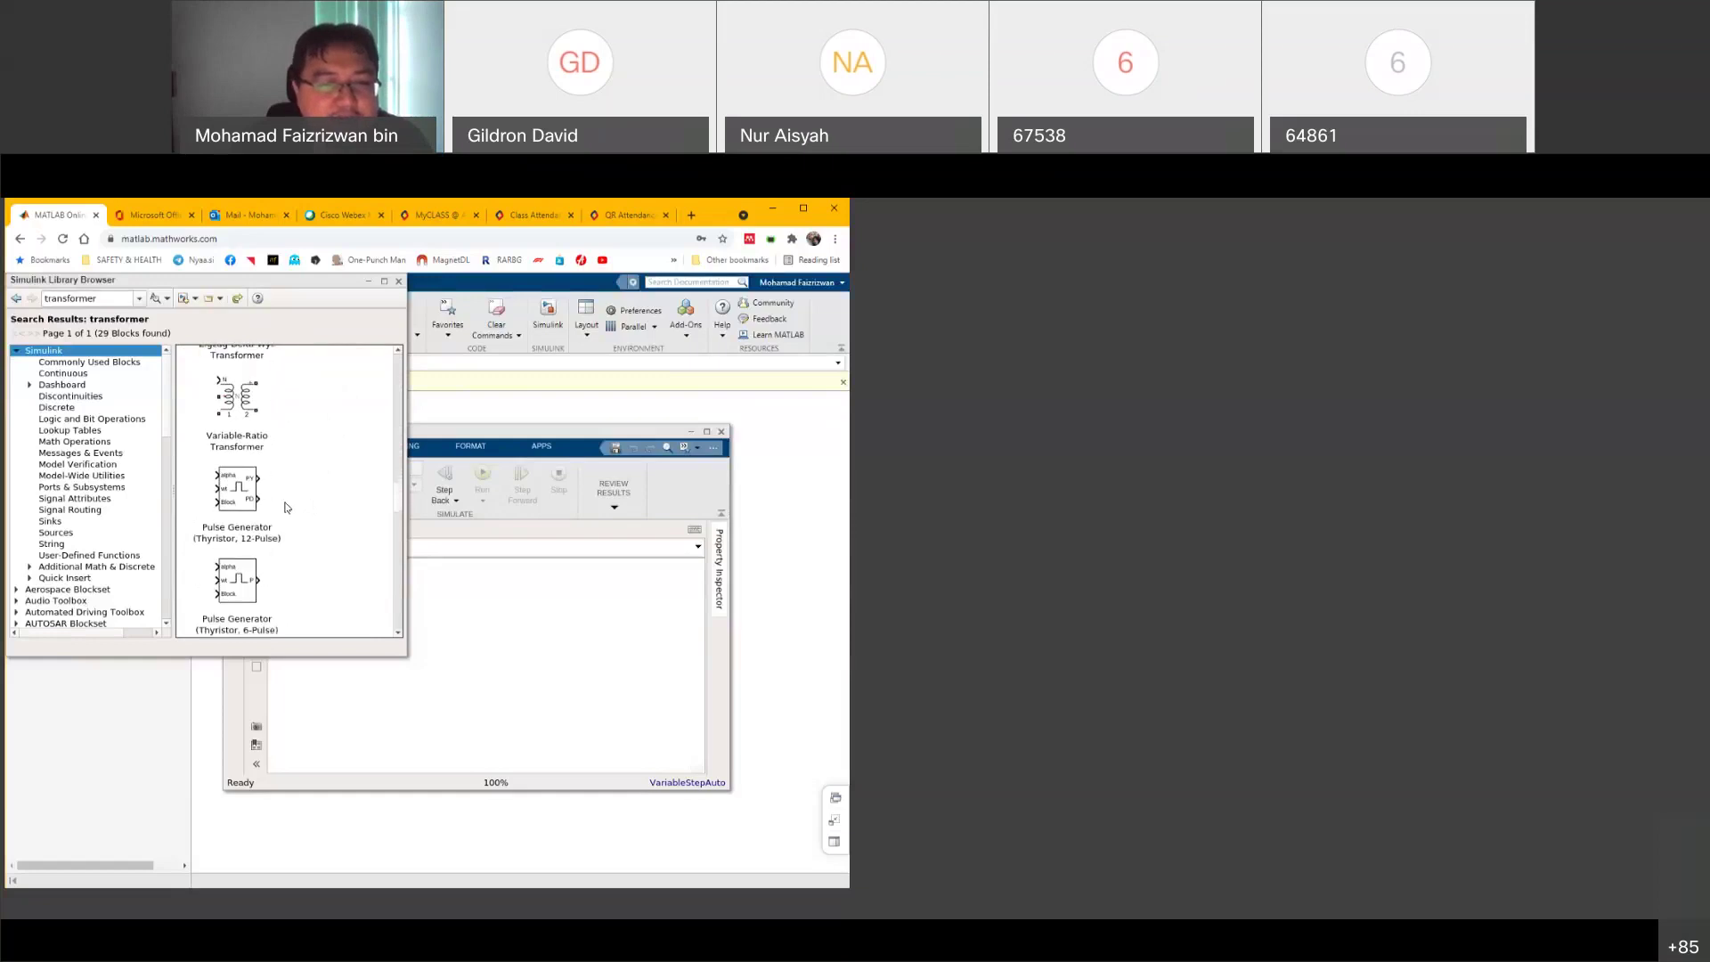
scroll(287, 508, down, 4)
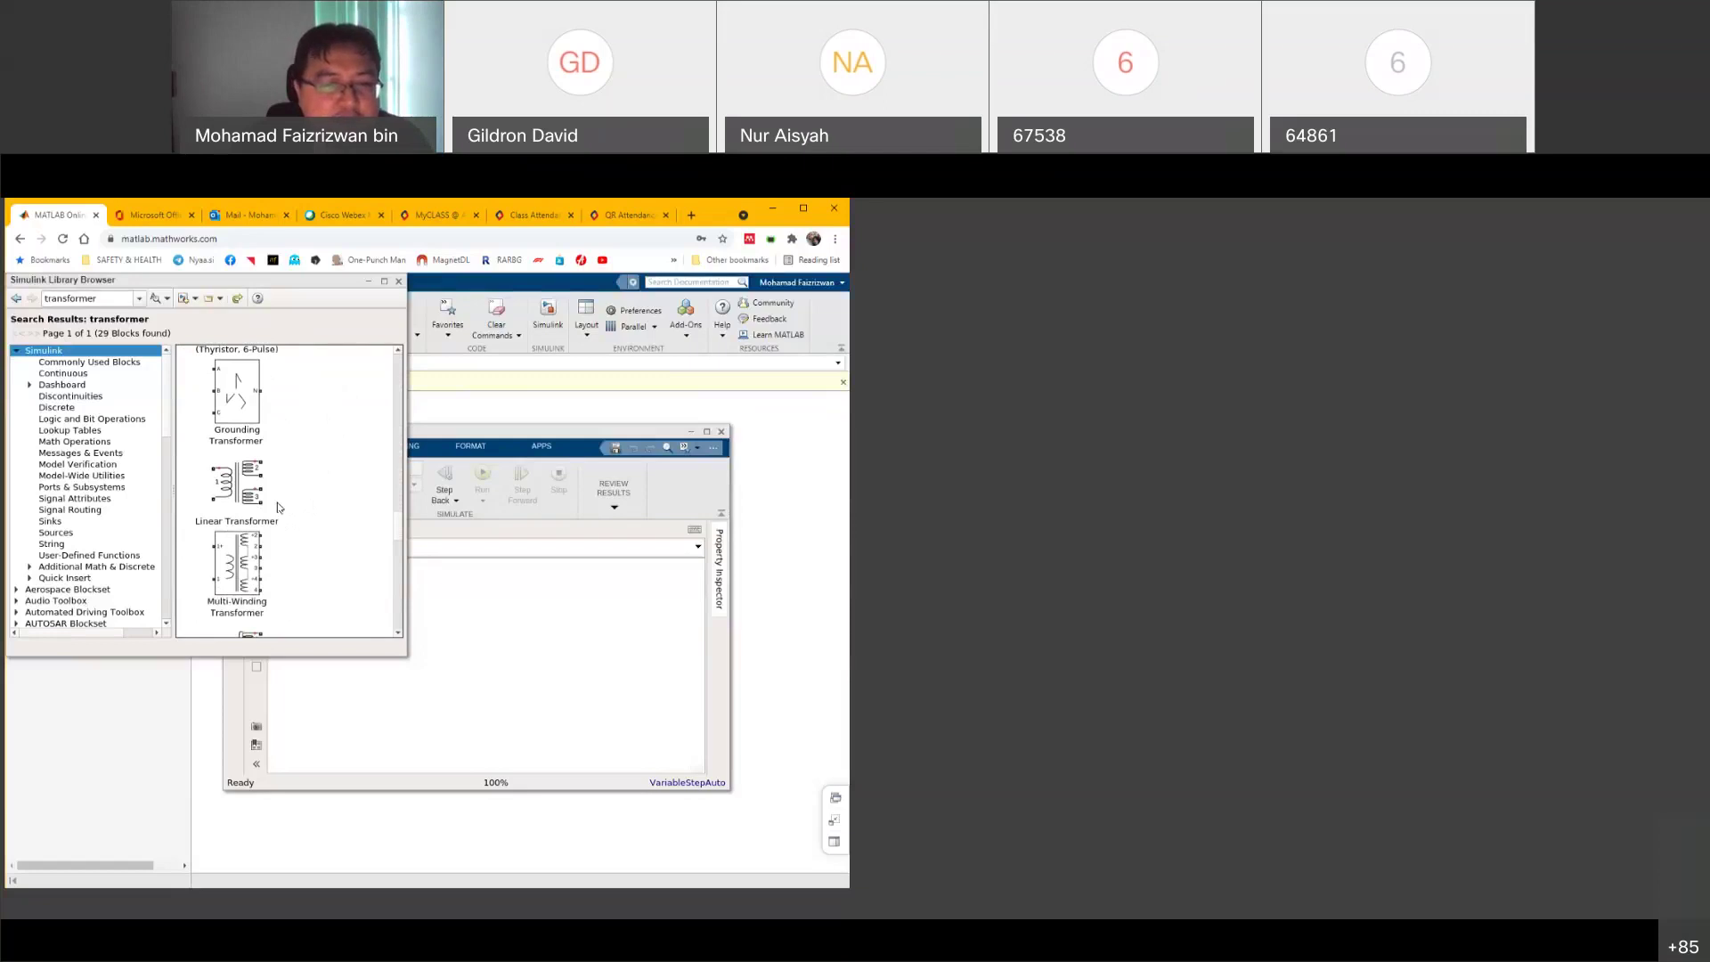
scroll(277, 508, down, 1)
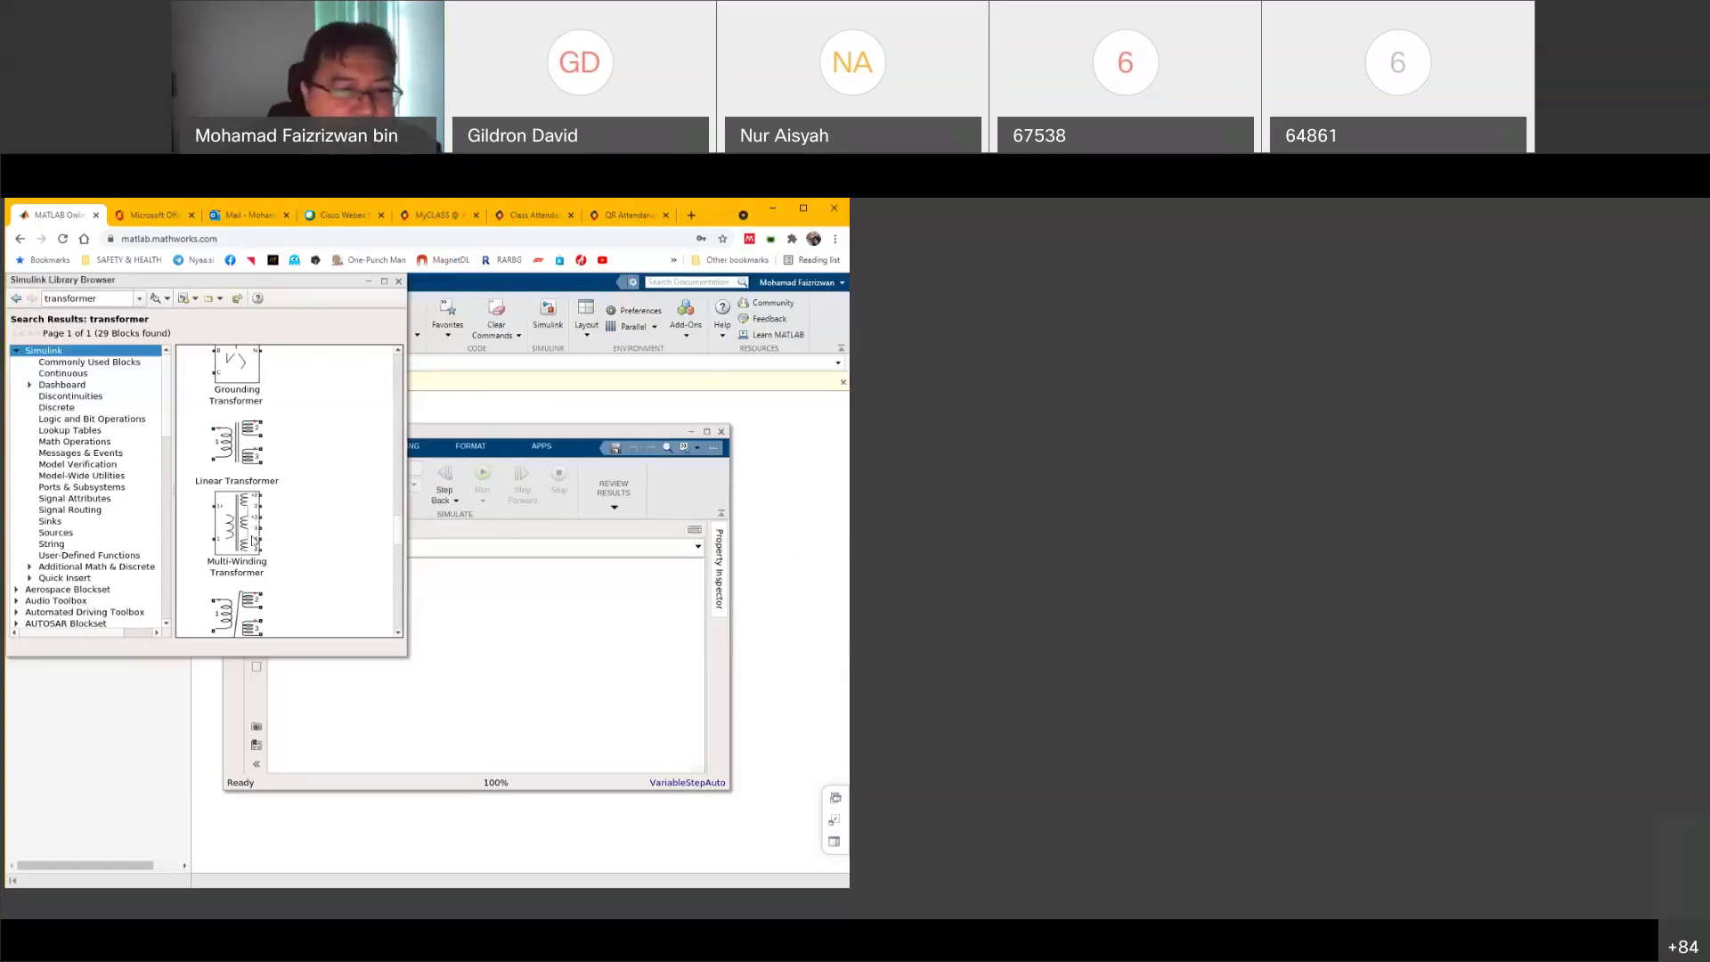
scroll(246, 545, down, 1)
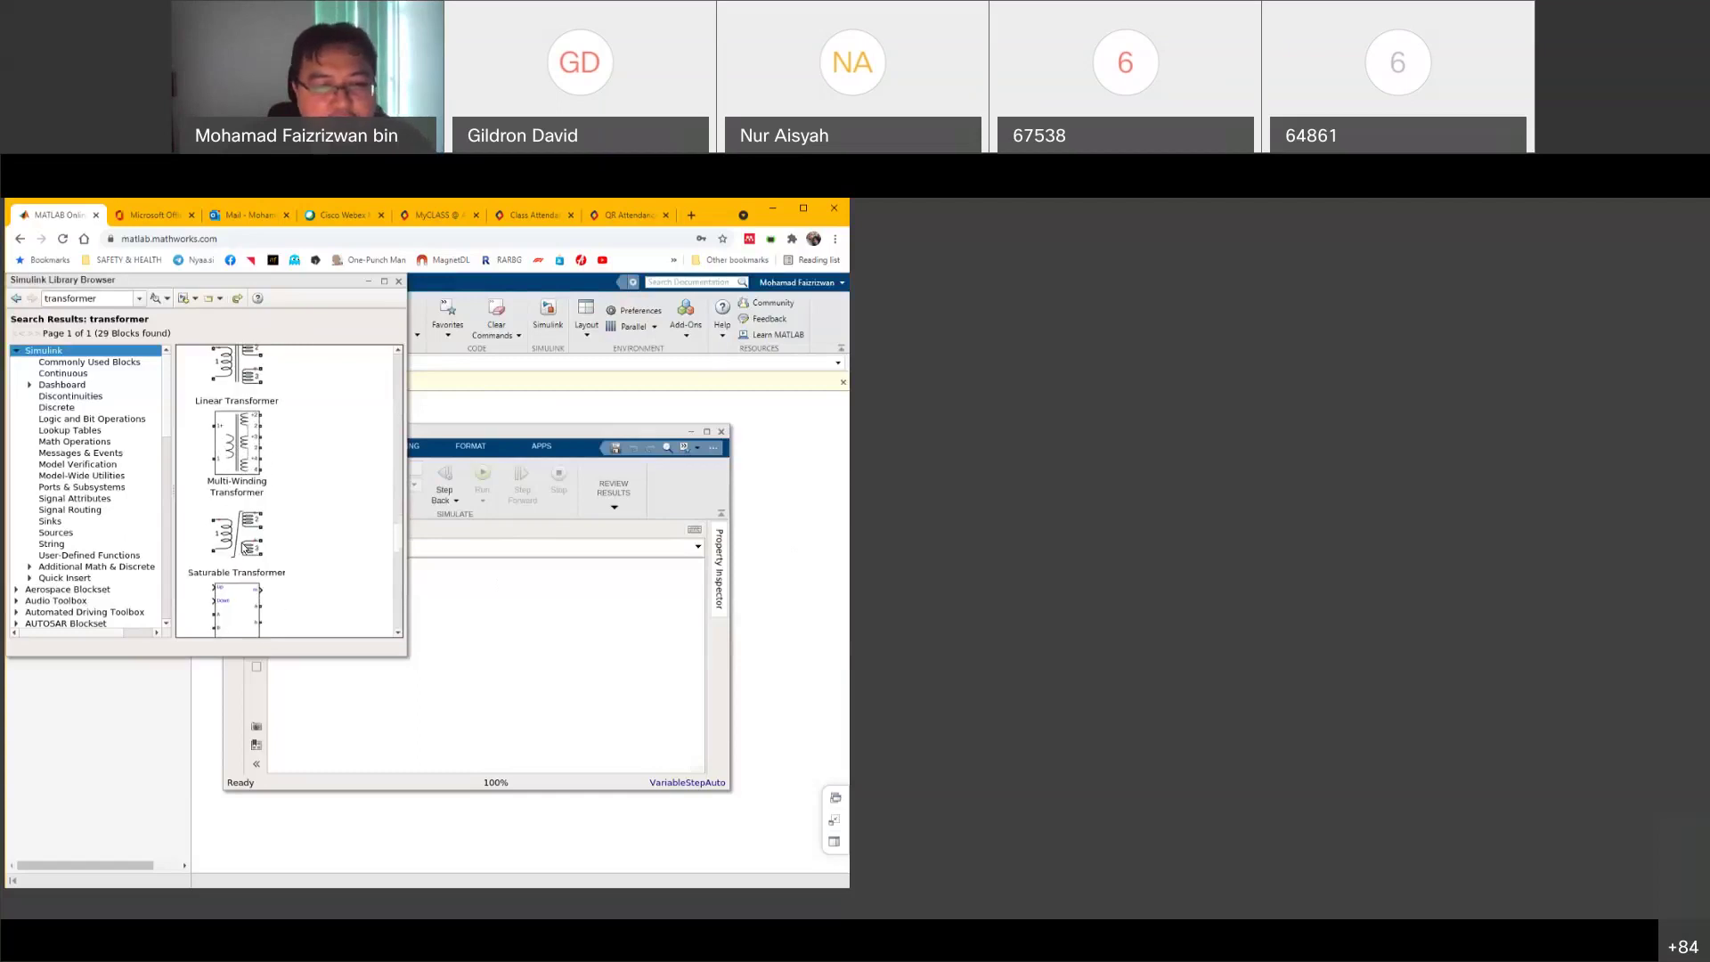
scroll(332, 497, down, 1)
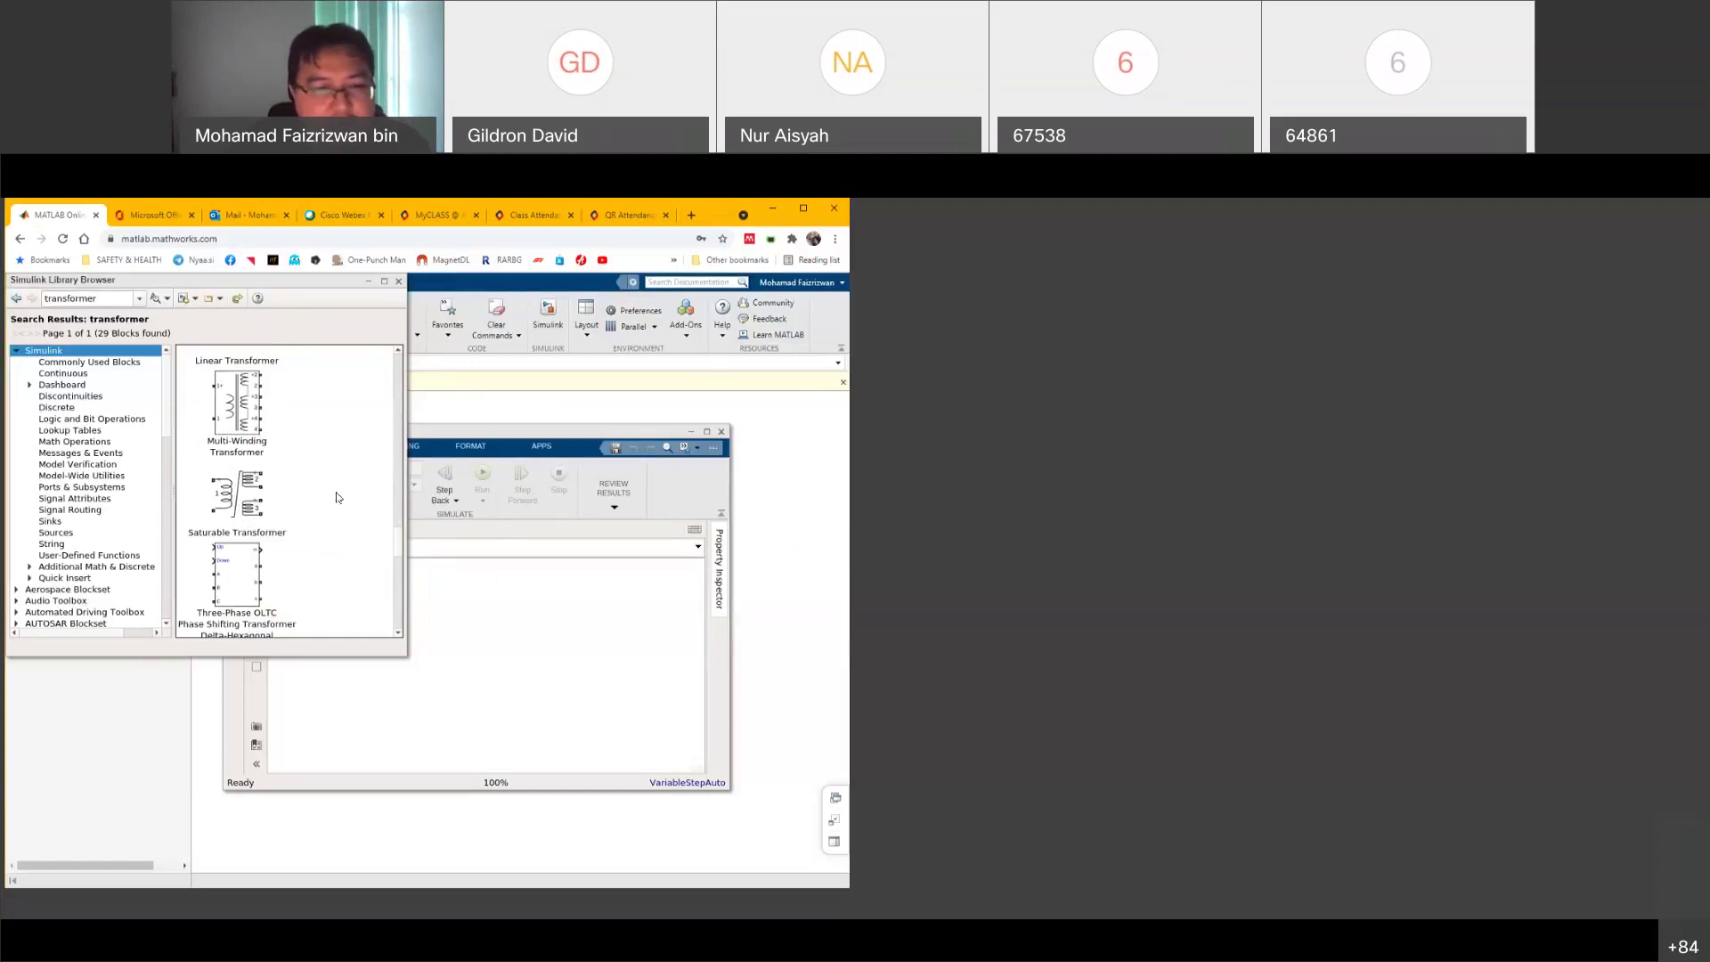
scroll(338, 497, down, 1)
scroll(335, 497, down, 1)
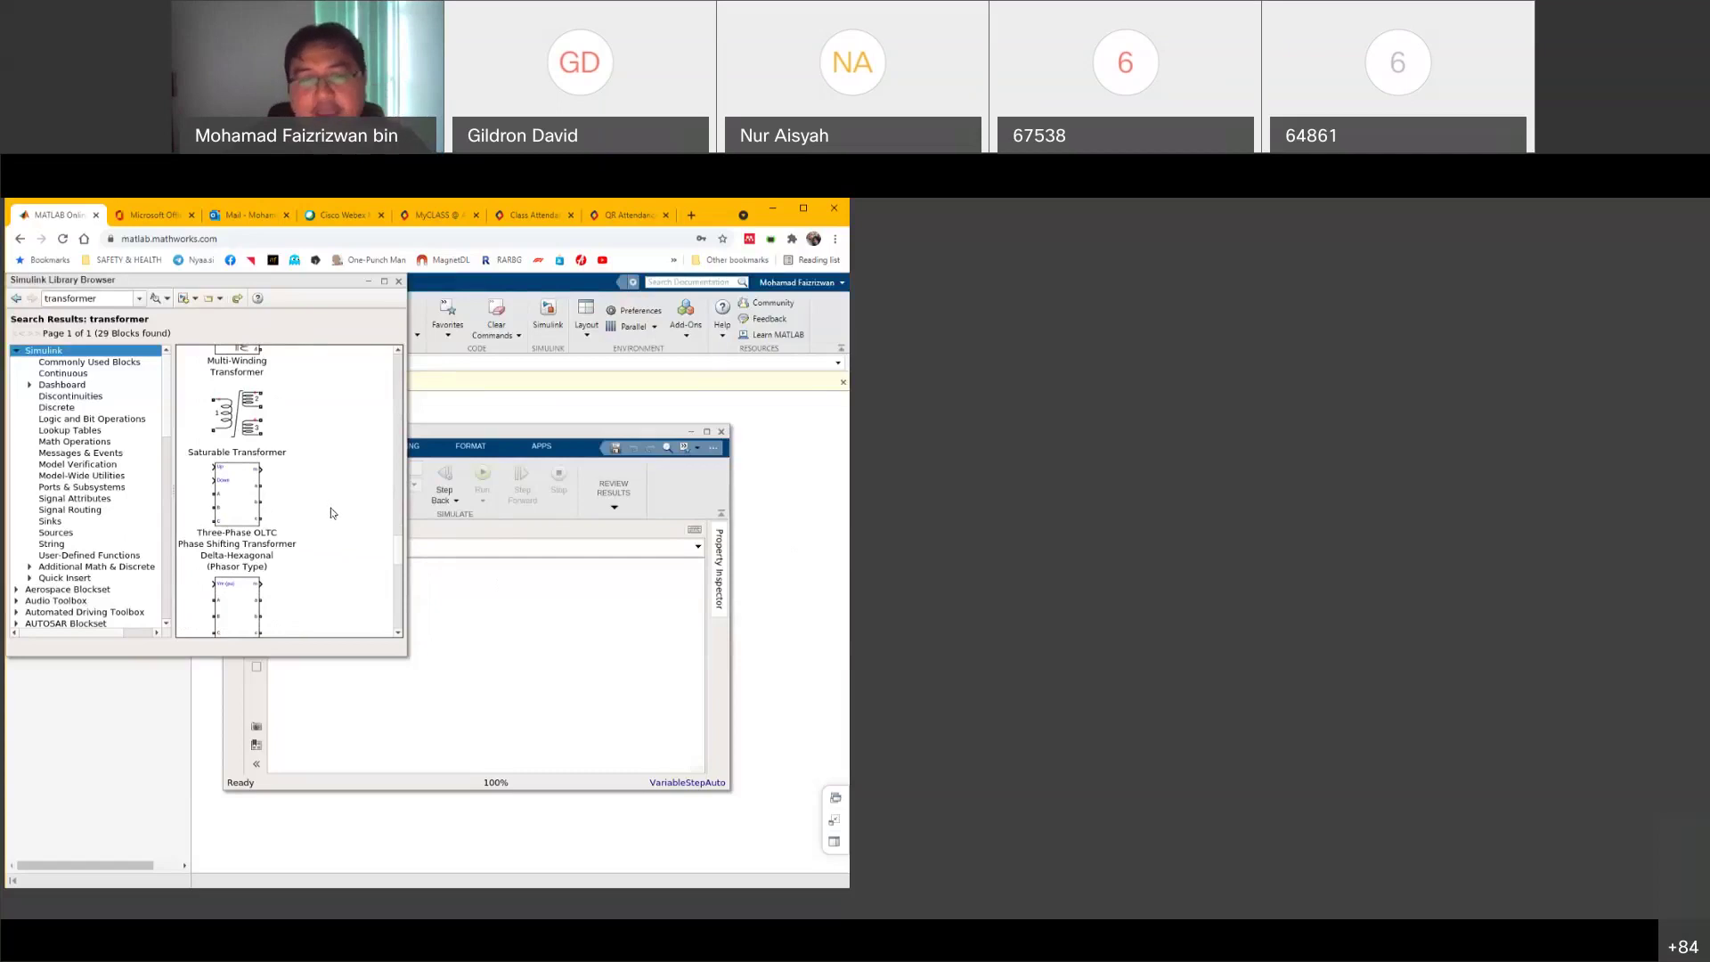
scroll(342, 506, down, 1)
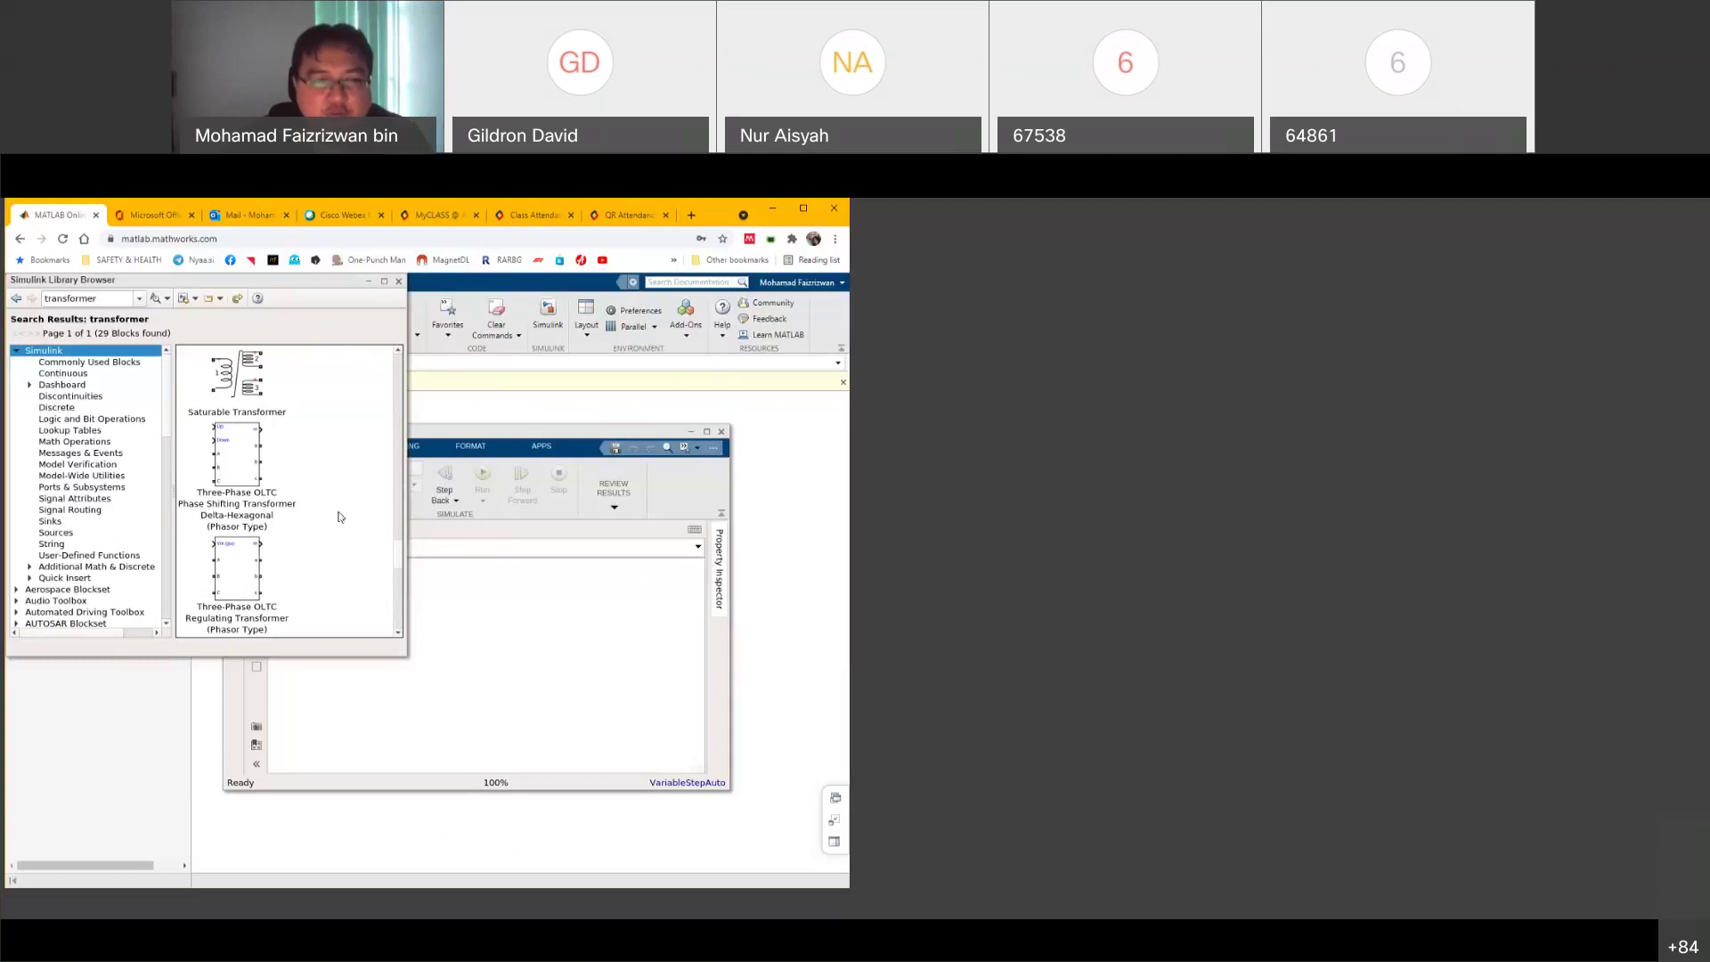
scroll(339, 520, down, 1)
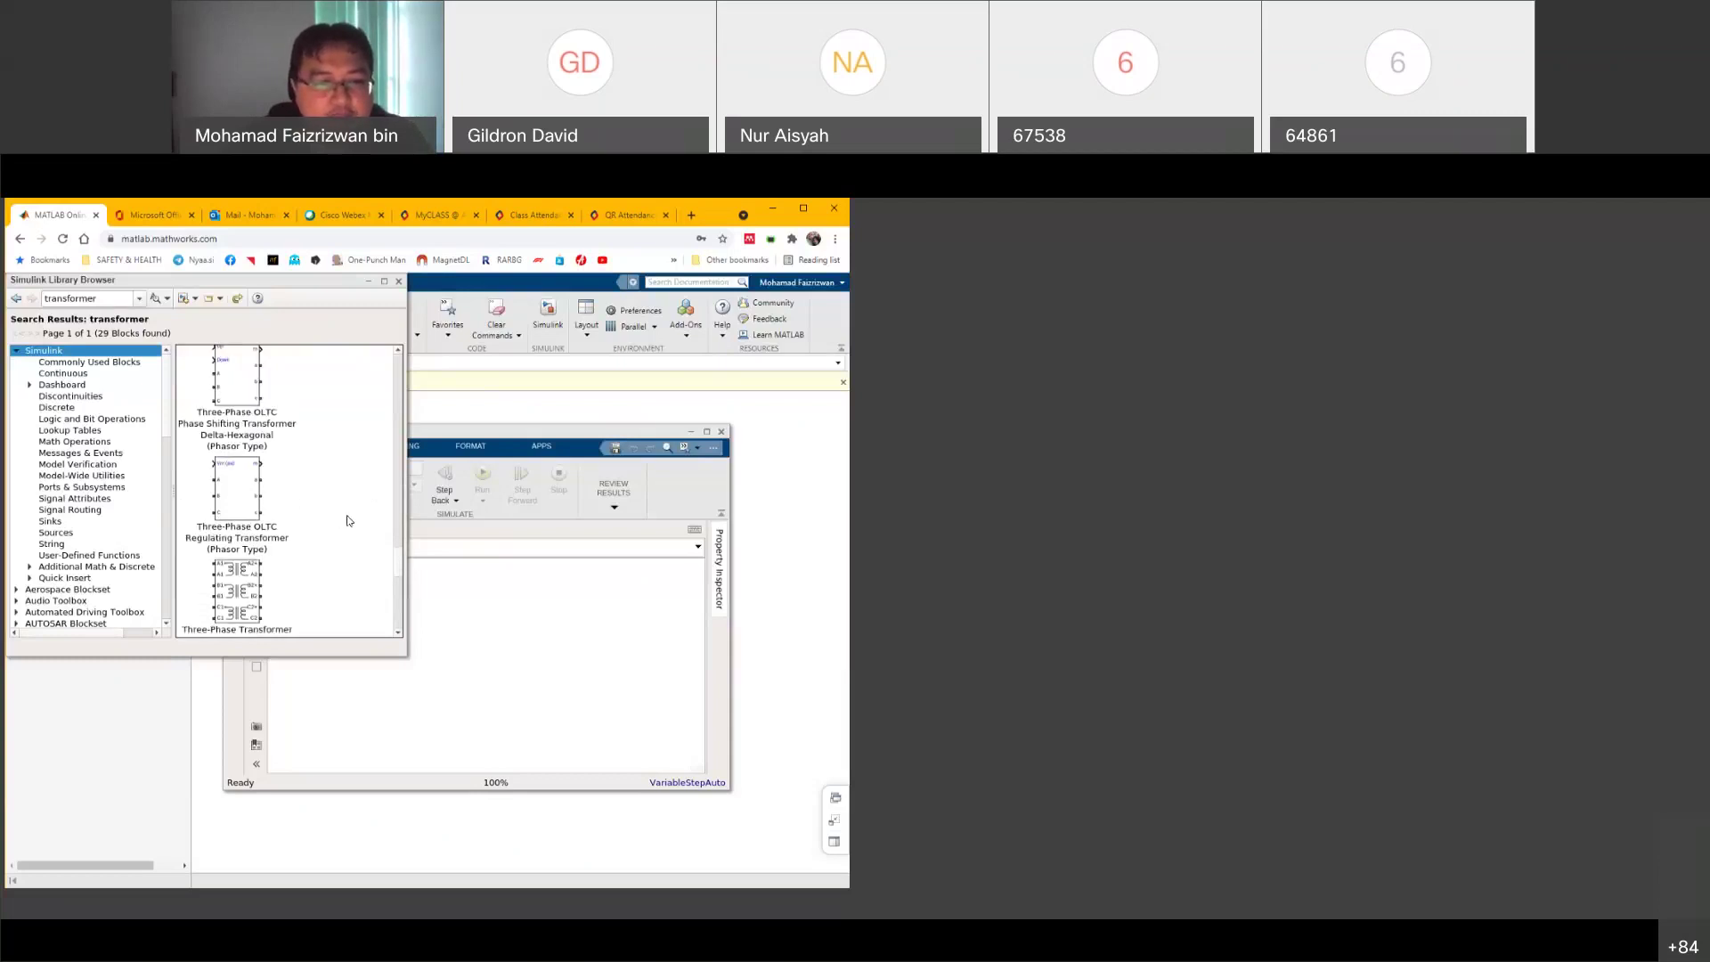
scroll(349, 521, down, 1)
scroll(348, 521, down, 1)
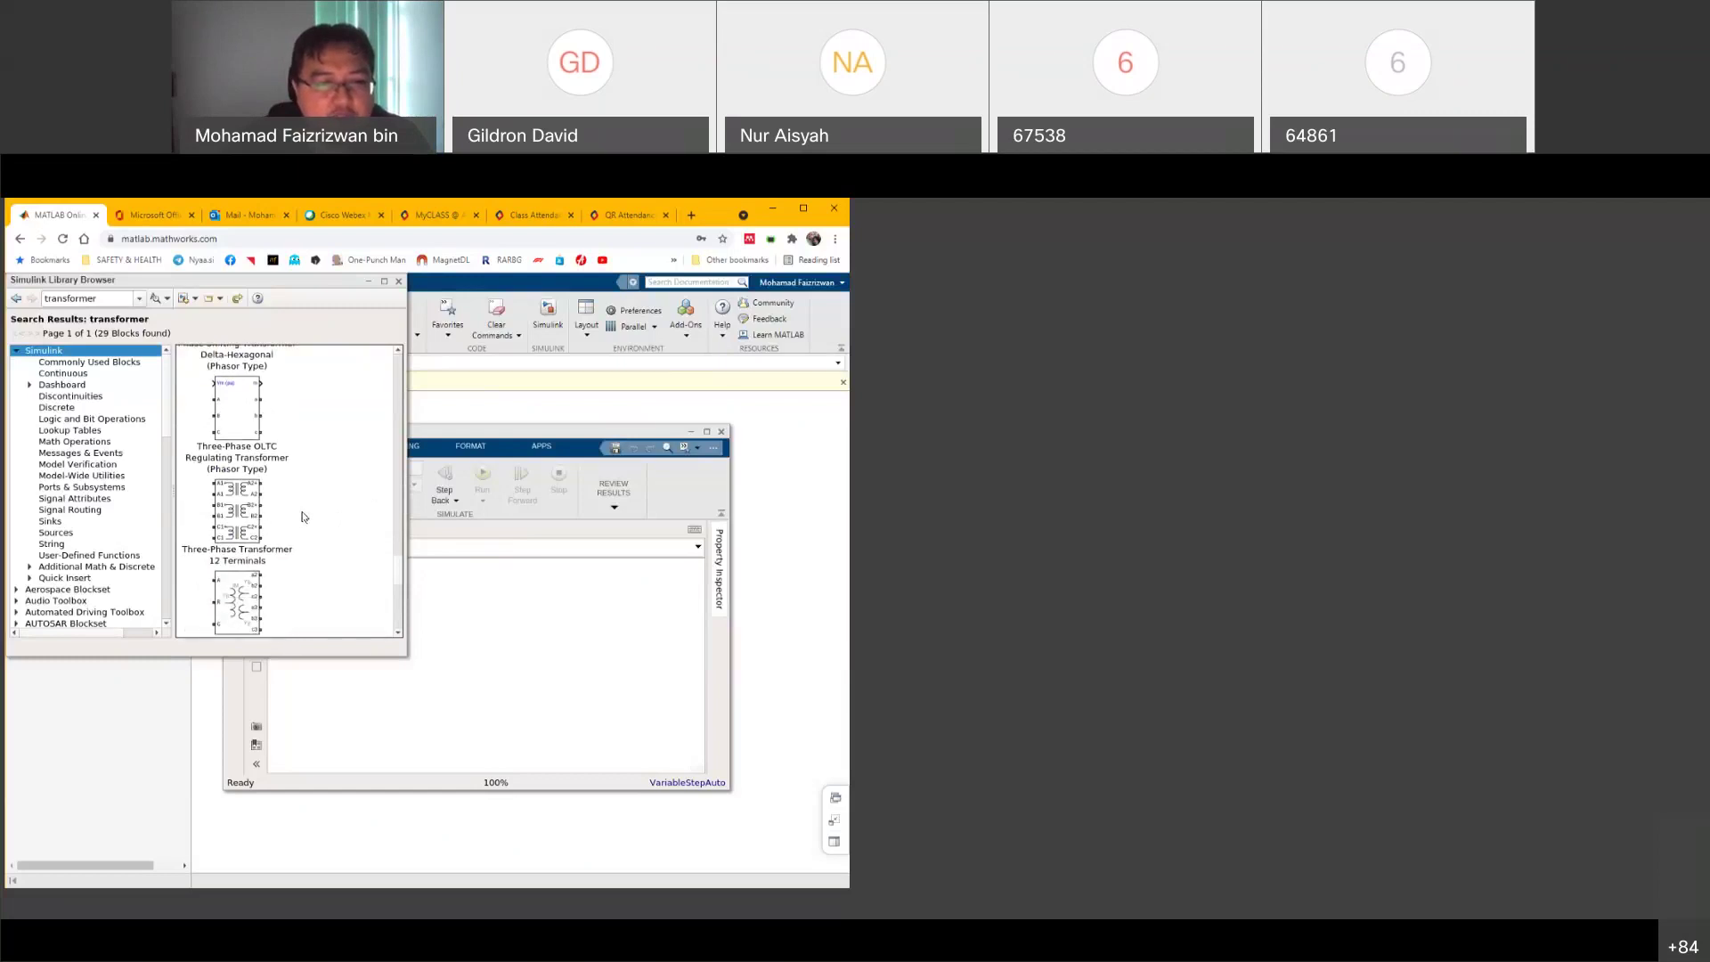
scroll(304, 518, down, 1)
scroll(305, 524, down, 1)
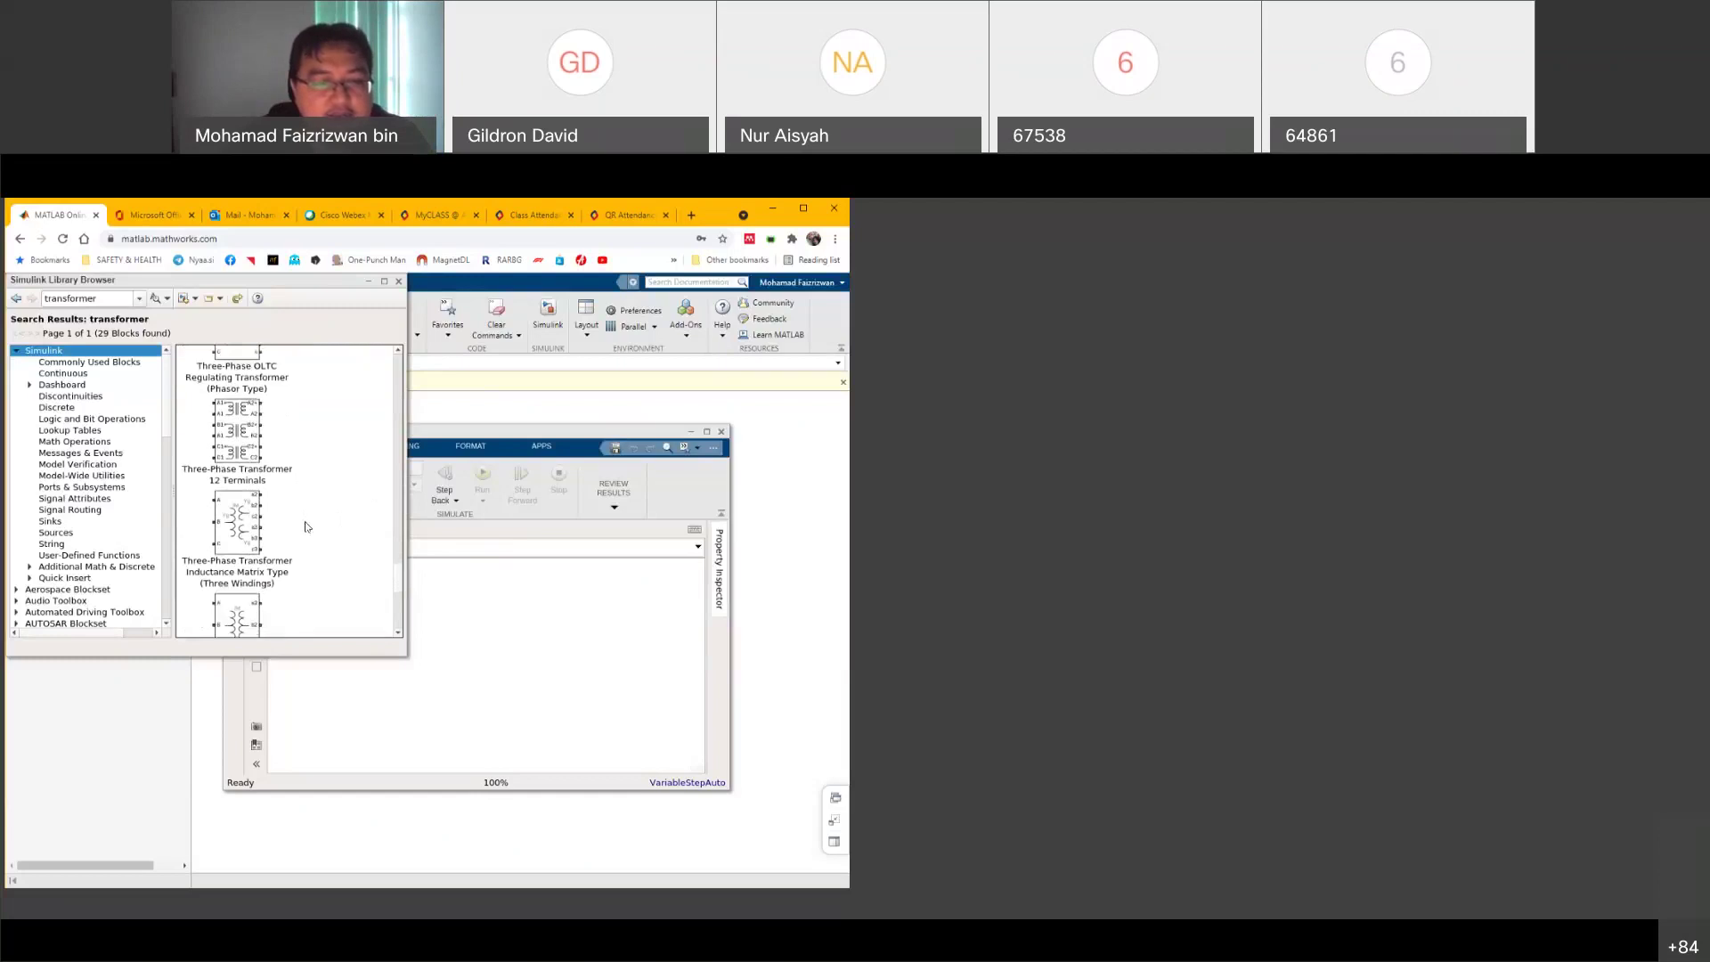
scroll(307, 526, down, 1)
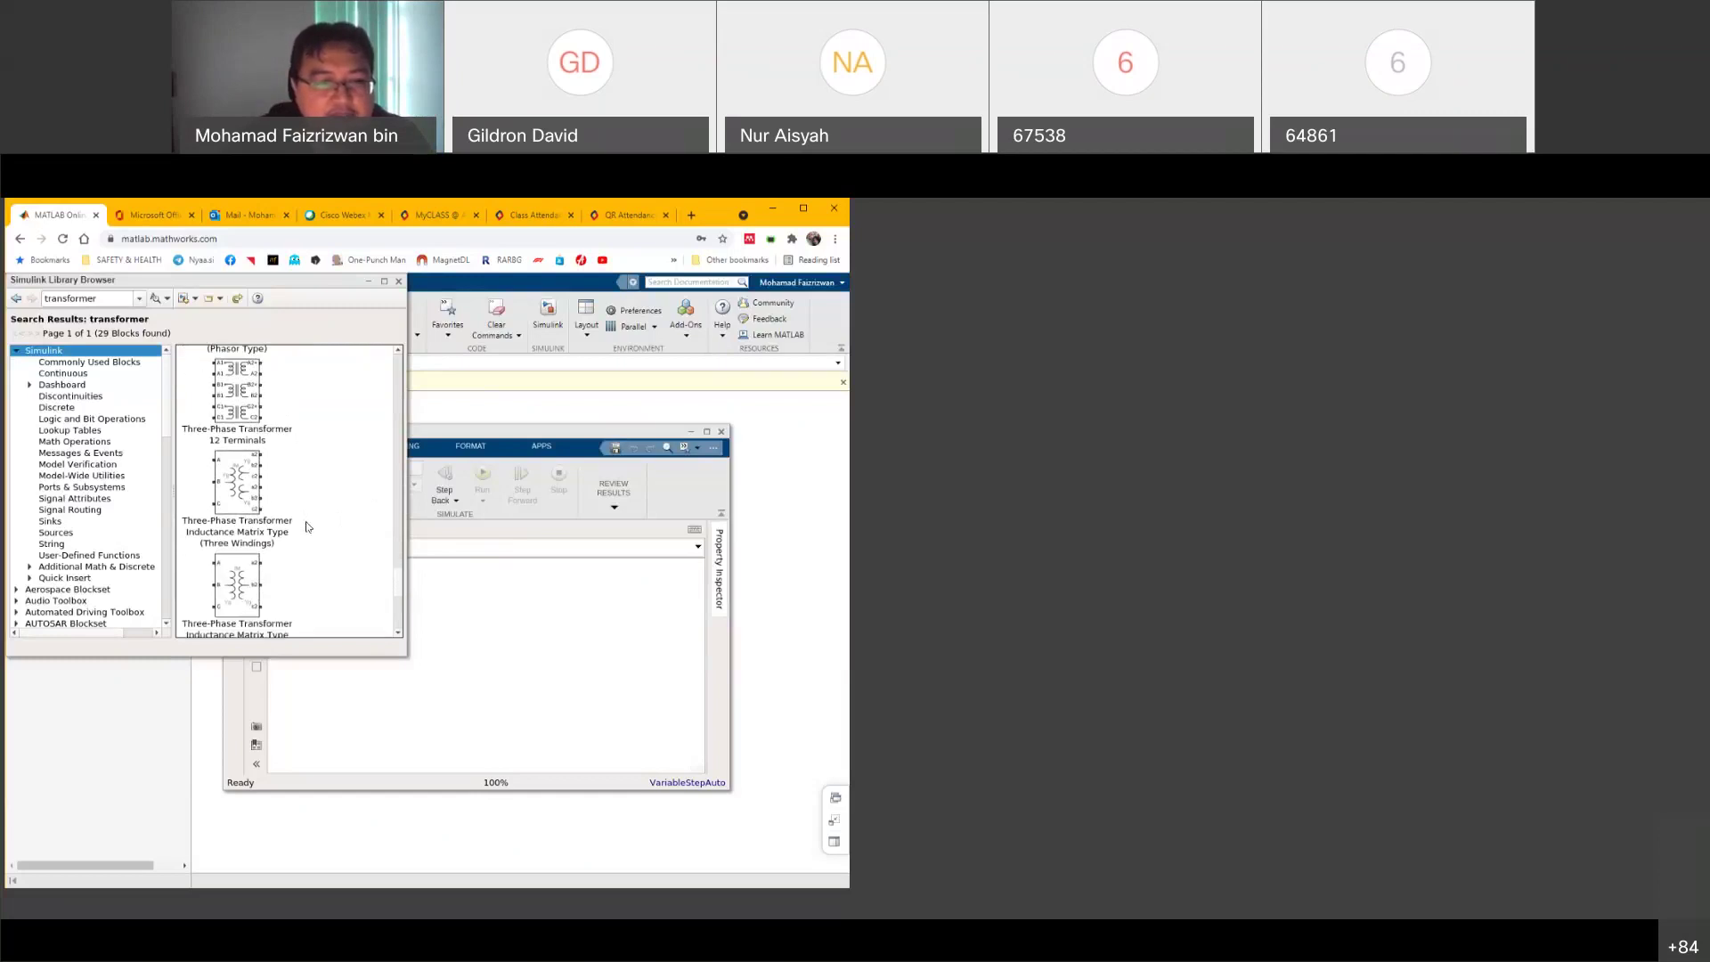
scroll(306, 527, down, 1)
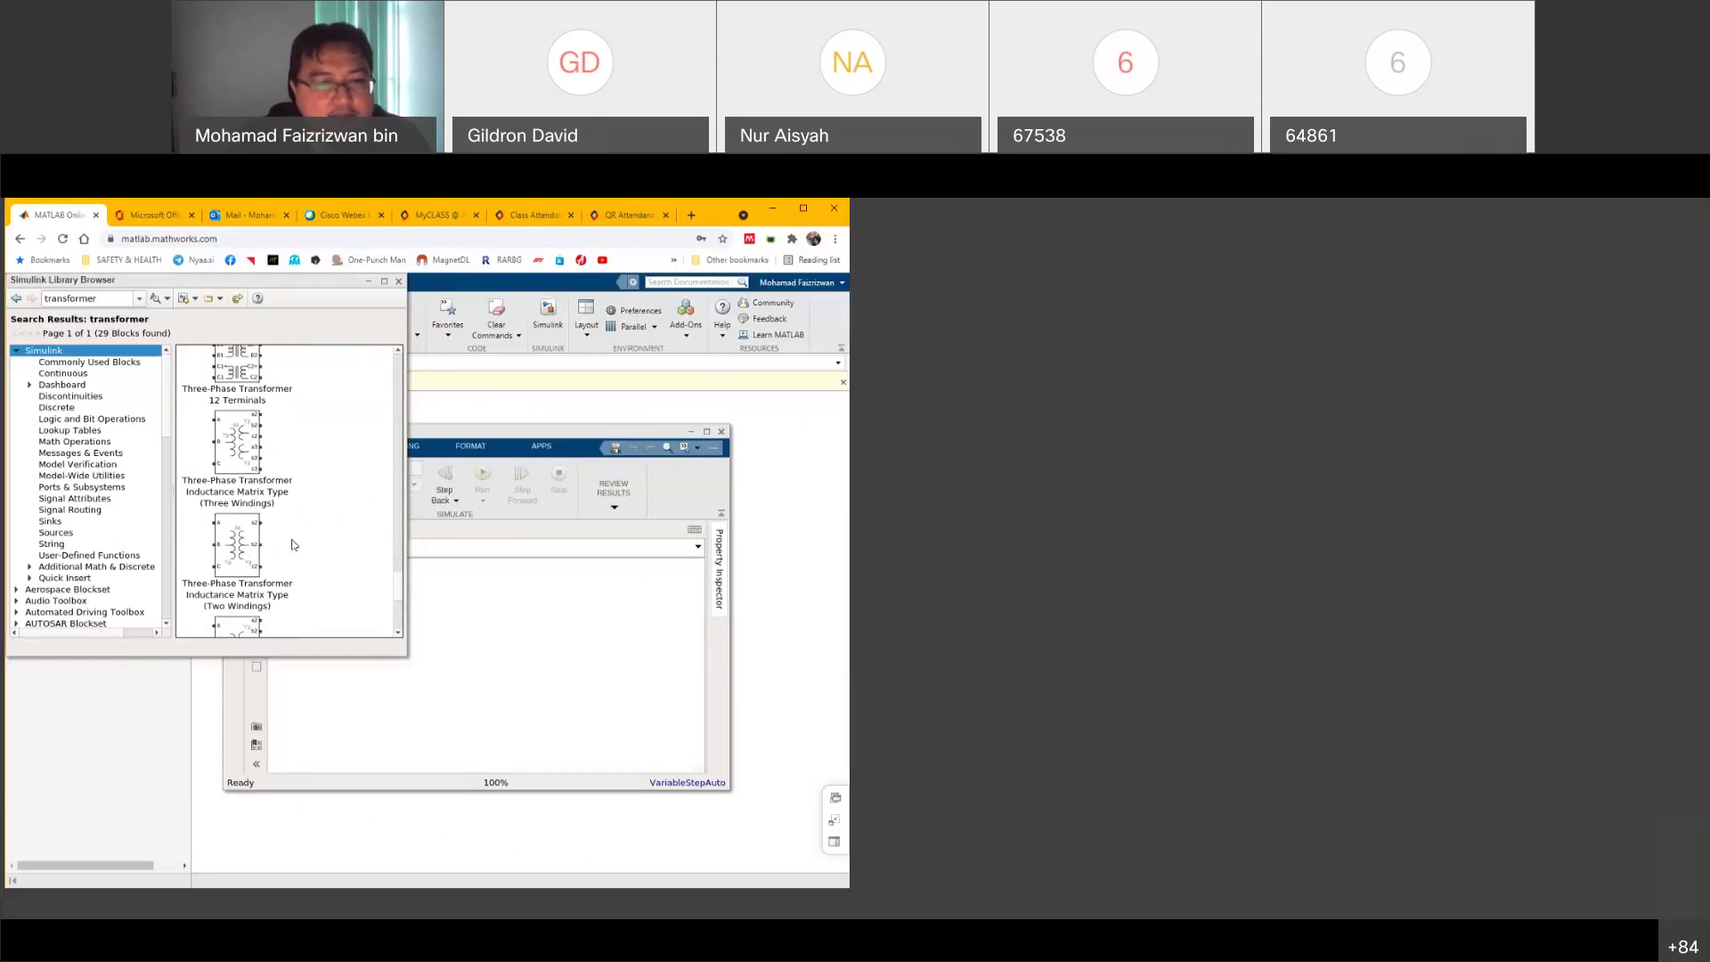
Add the Three-Phase Transformer (Two Windings) block from the search results to the untitled model
scroll(294, 544, down, 3)
scroll(293, 544, down, 2)
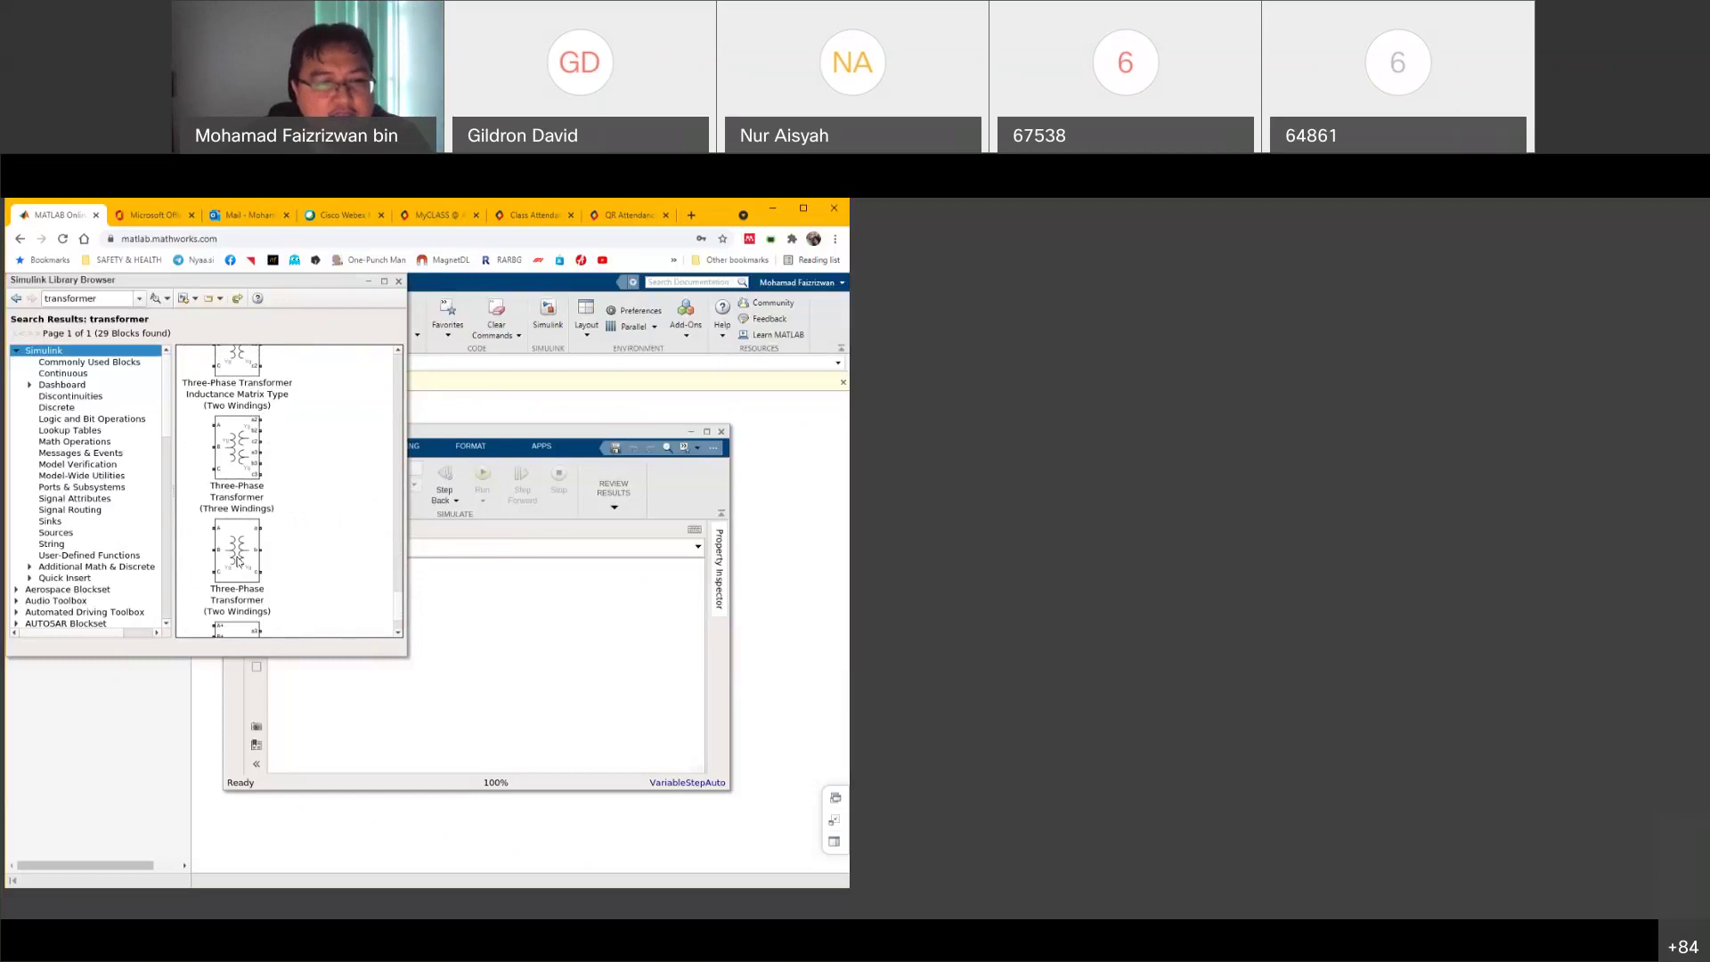
scroll(258, 553, down, 2)
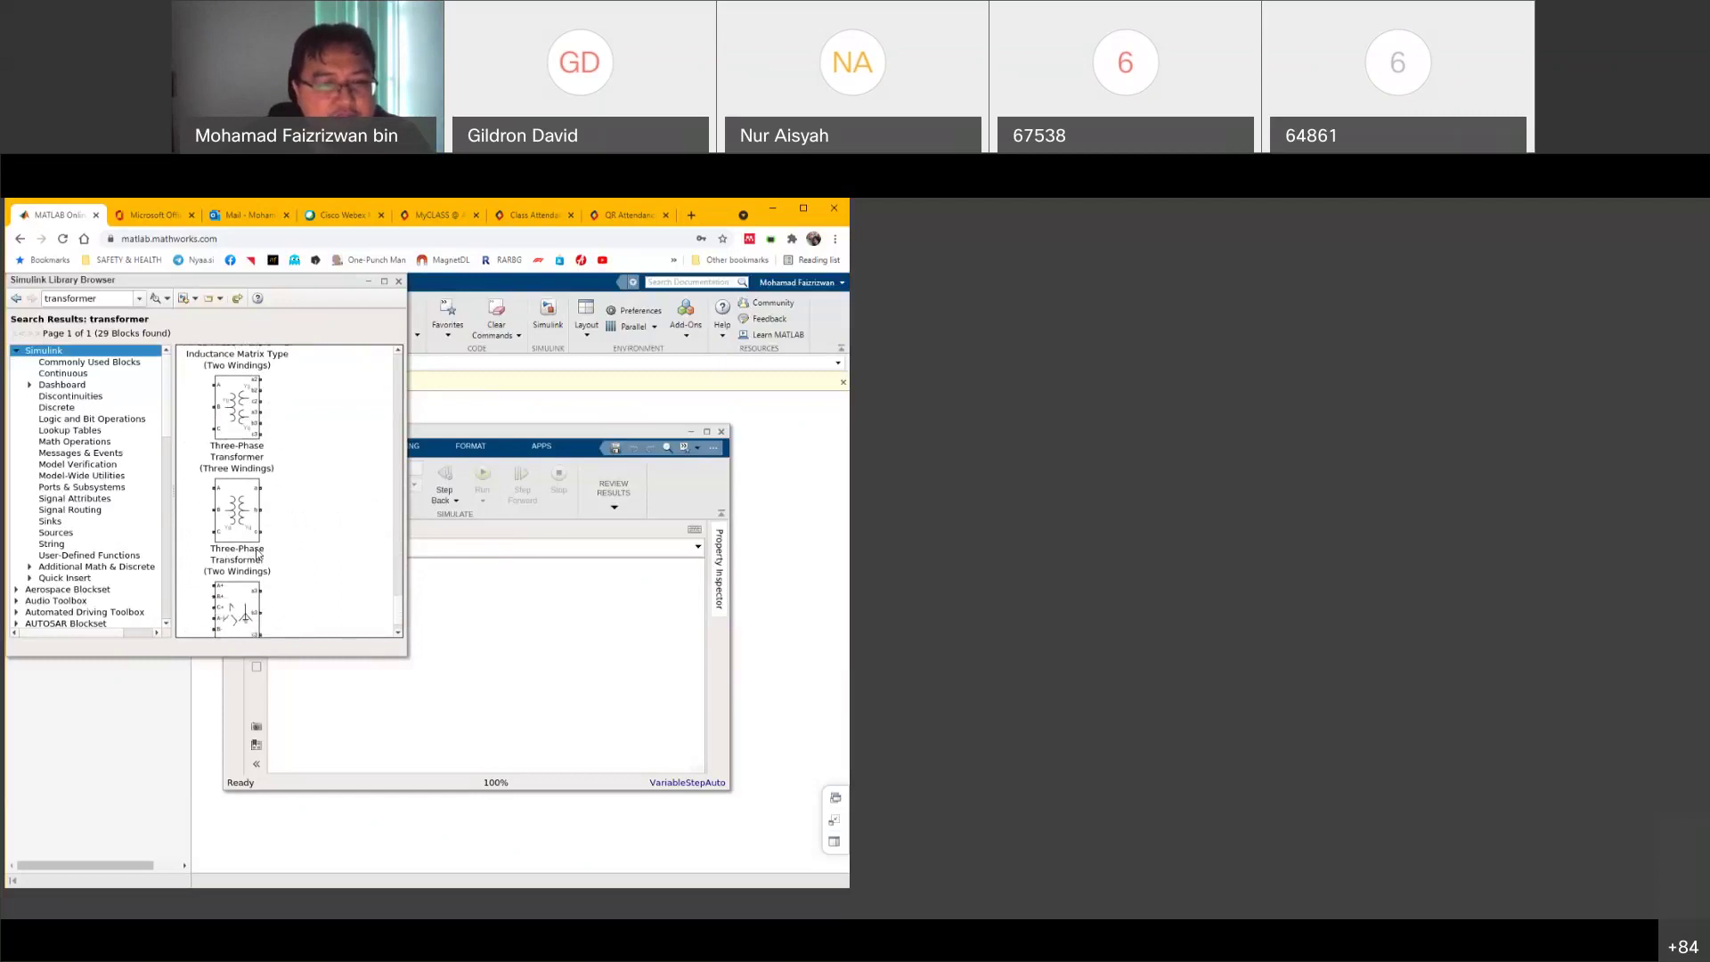
right_click(238, 483)
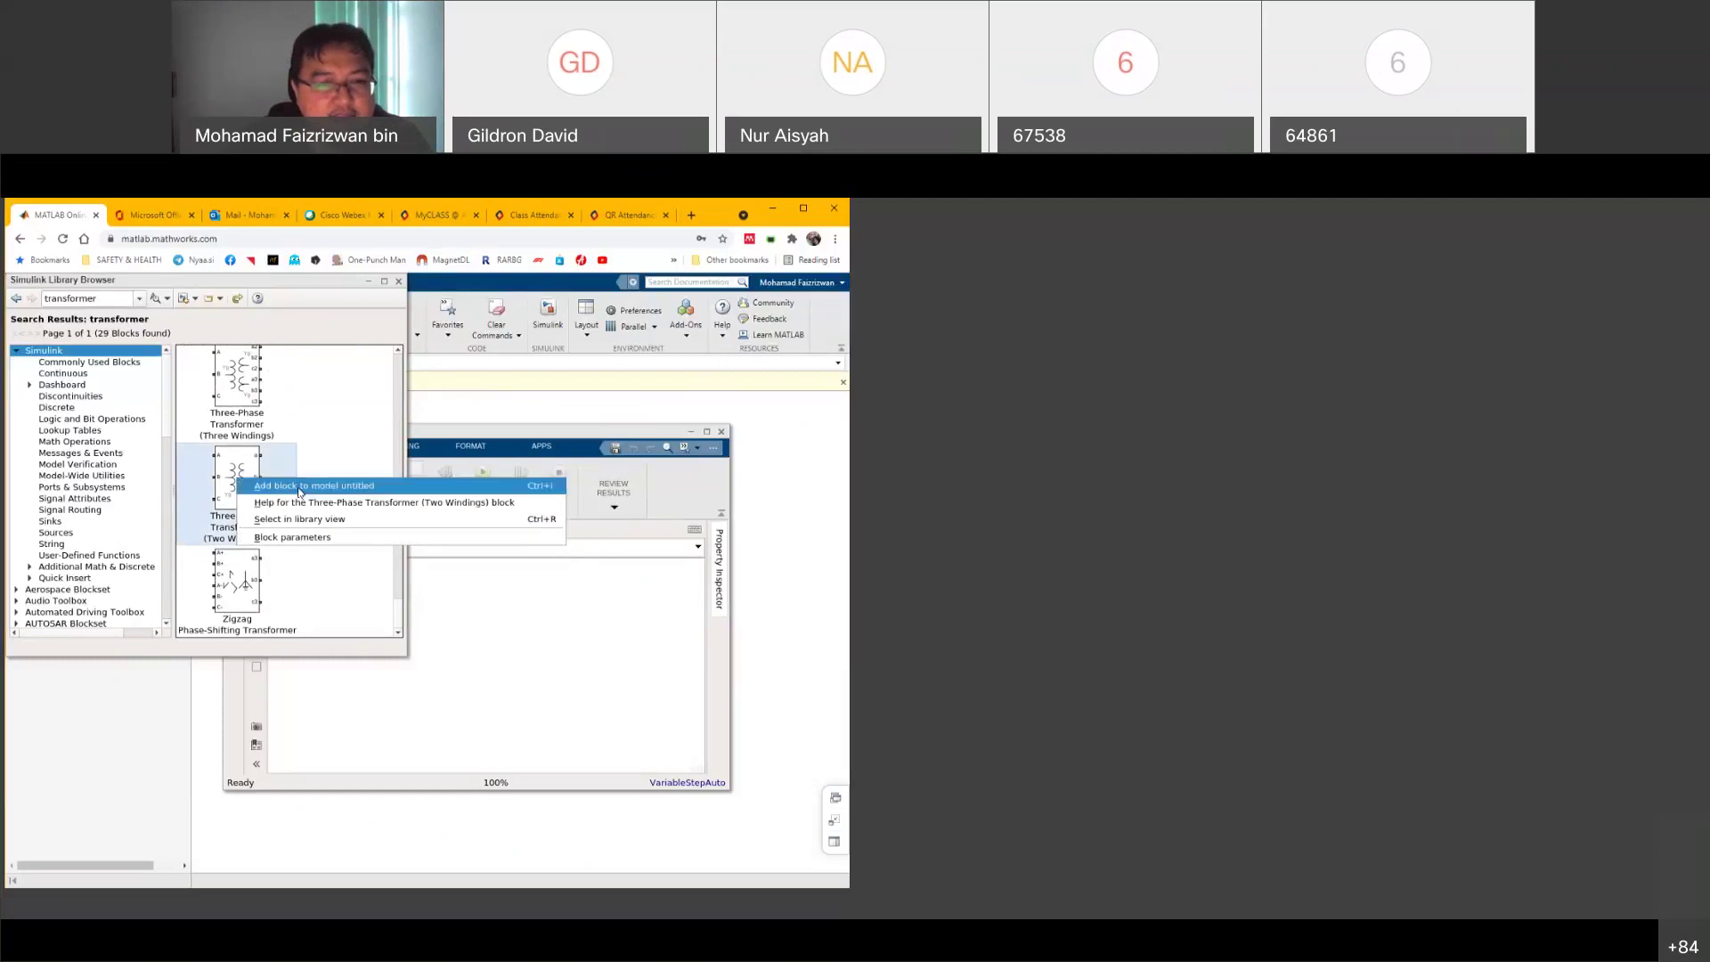
click(299, 489)
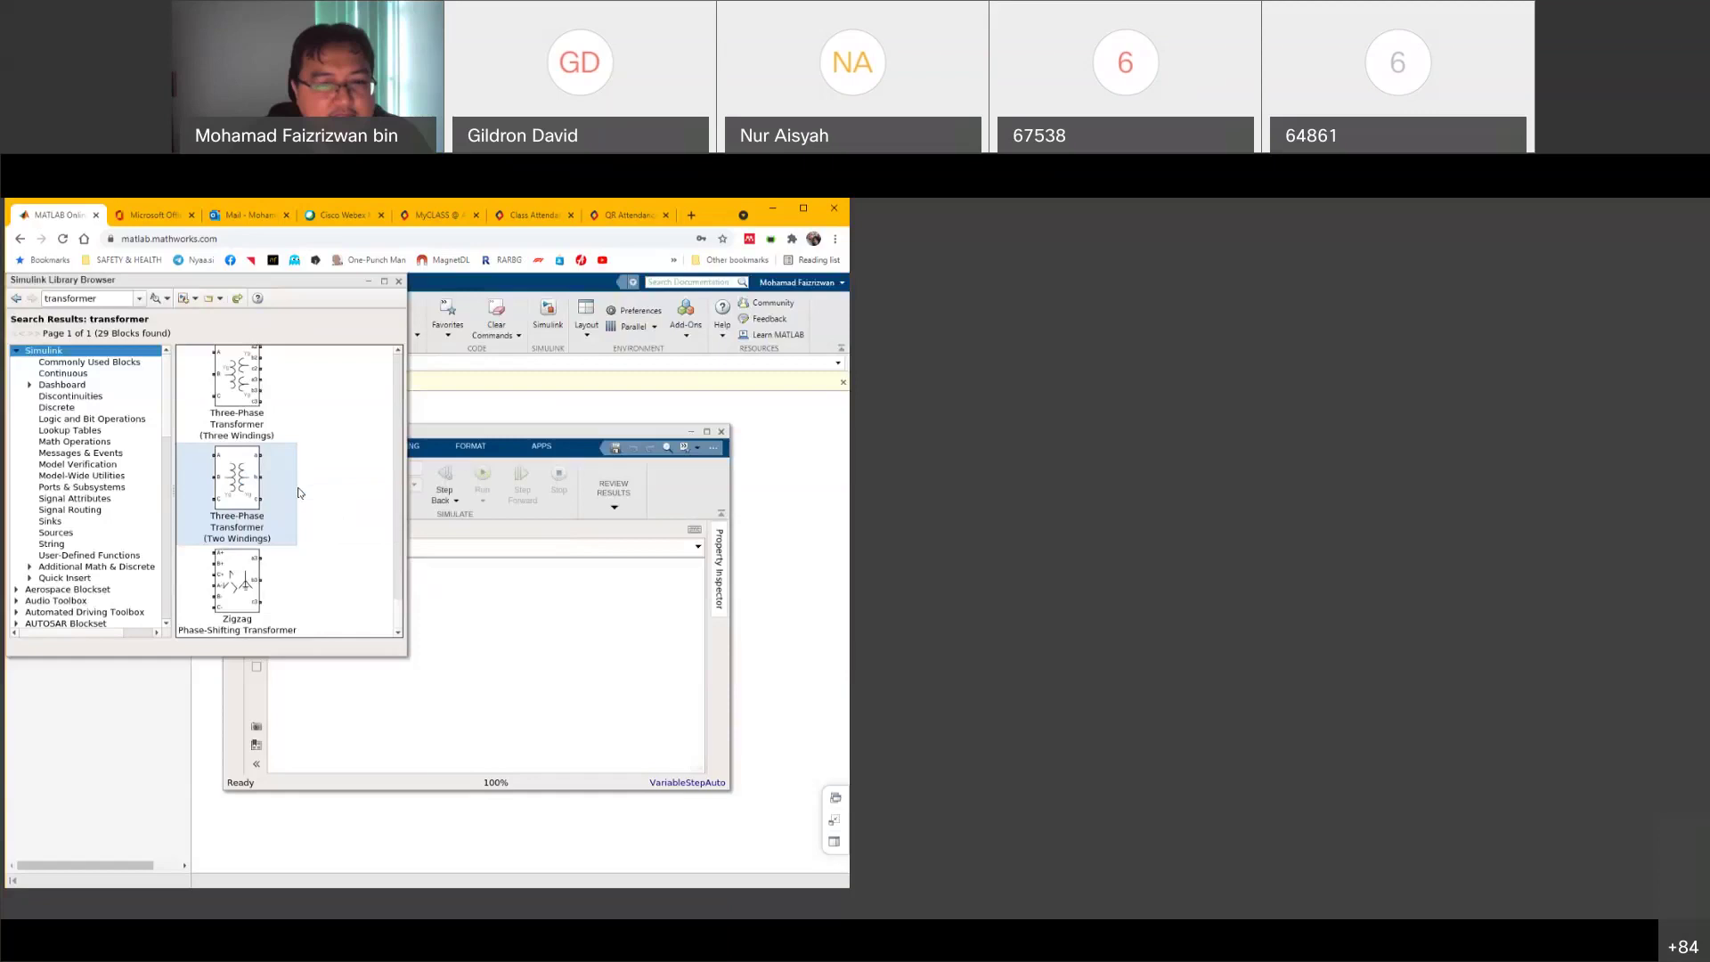
Maximize the untitled model window and keep the Library Browser minimized so the canvas is clear
click(368, 283)
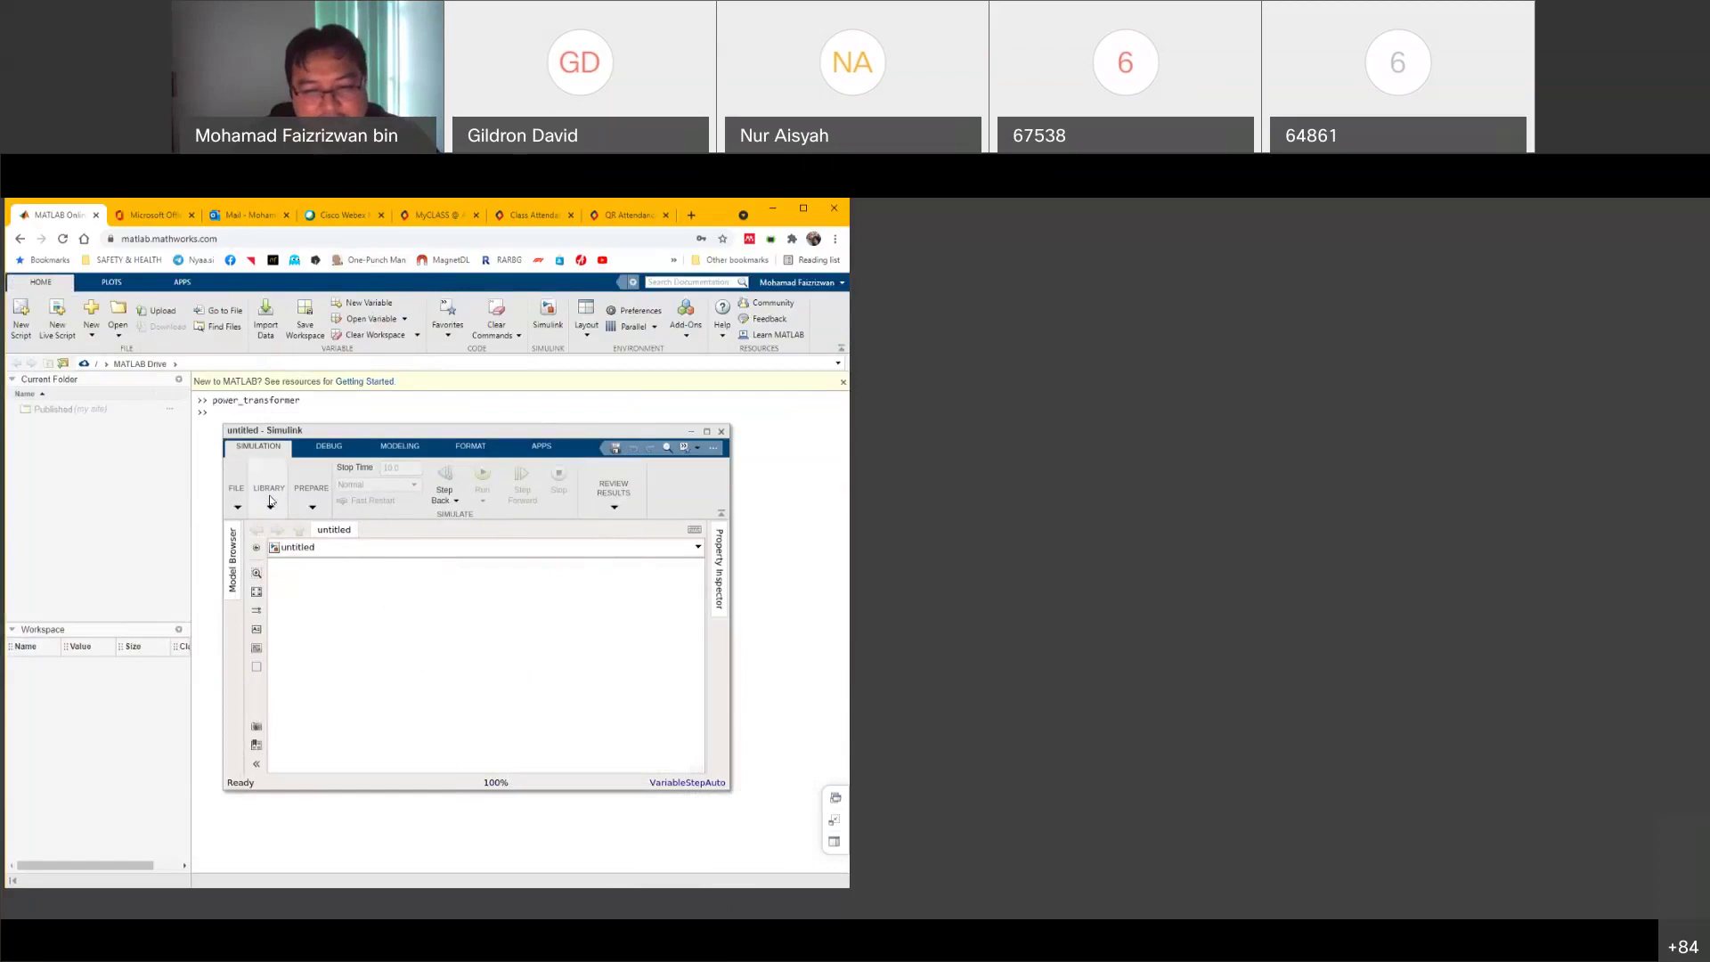
click(706, 433)
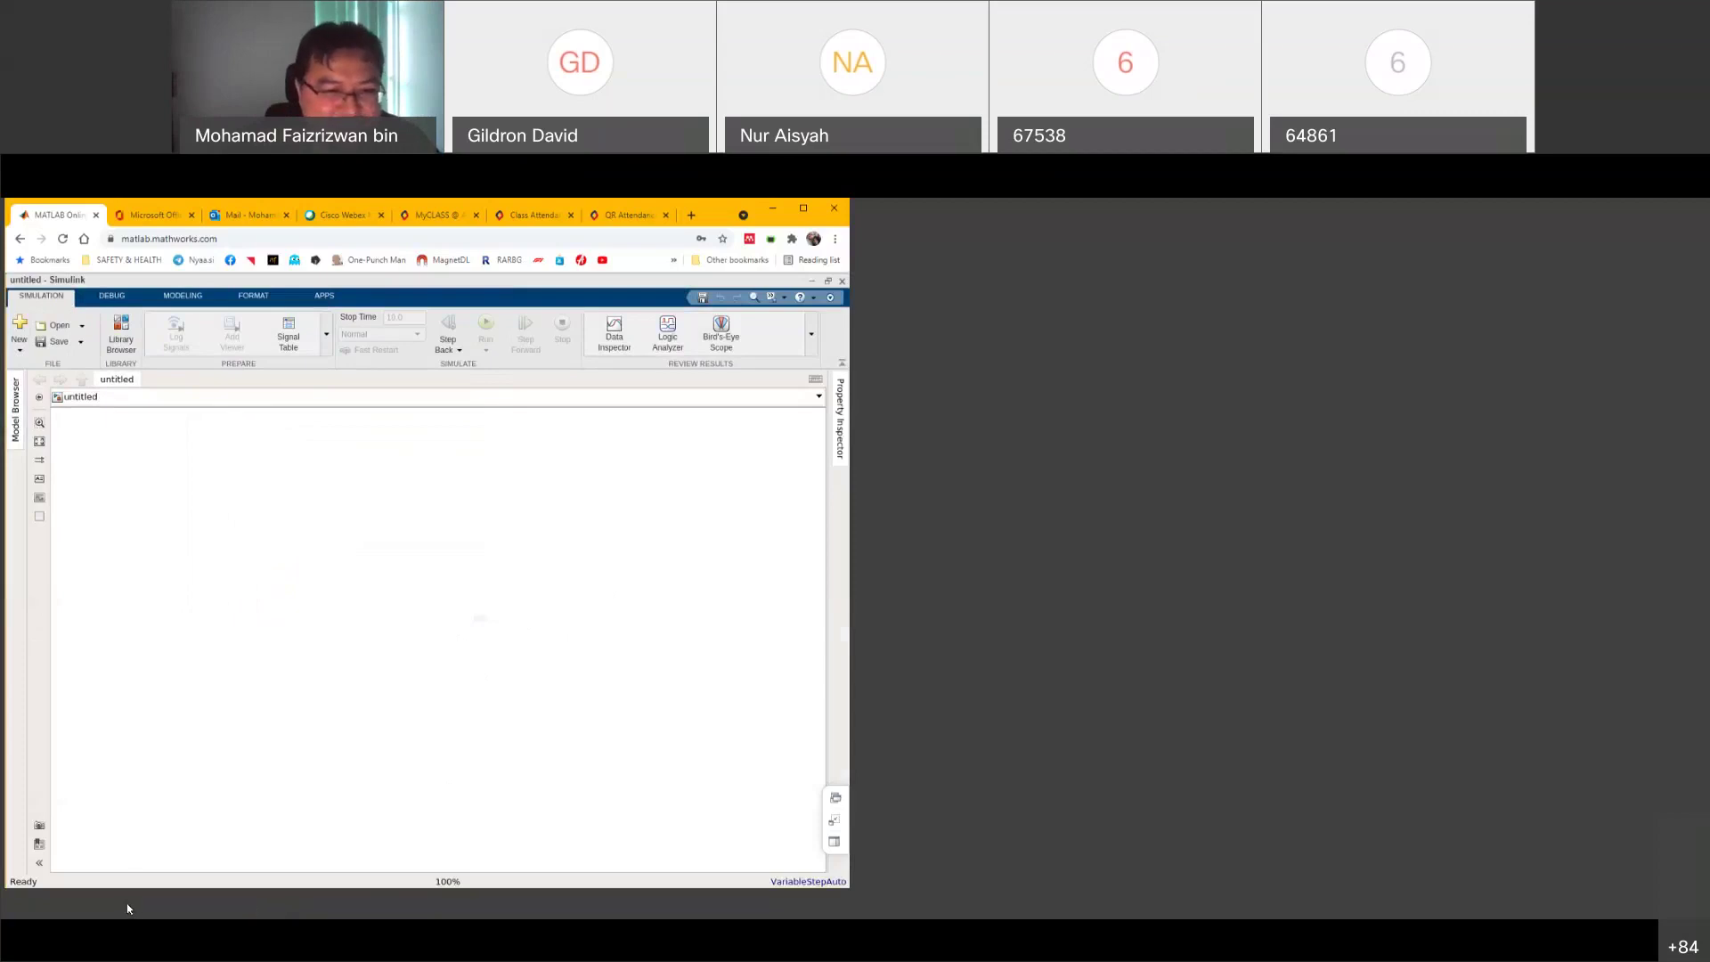
click(116, 353)
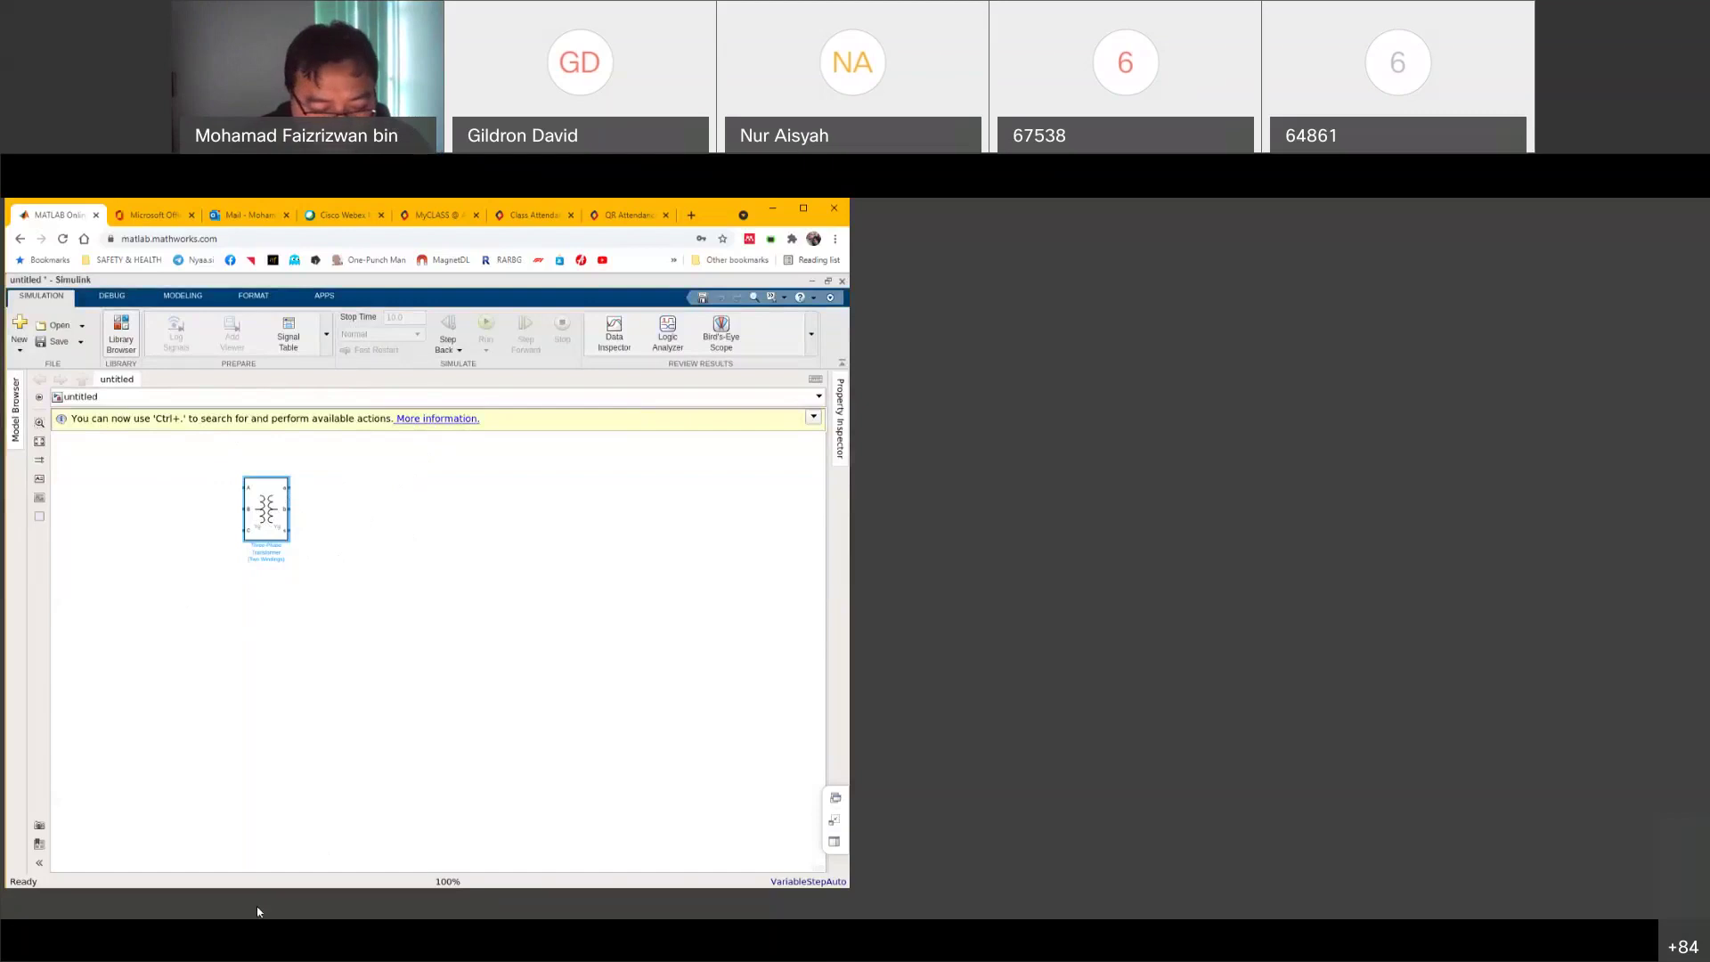
key(ctrl+shift+l)
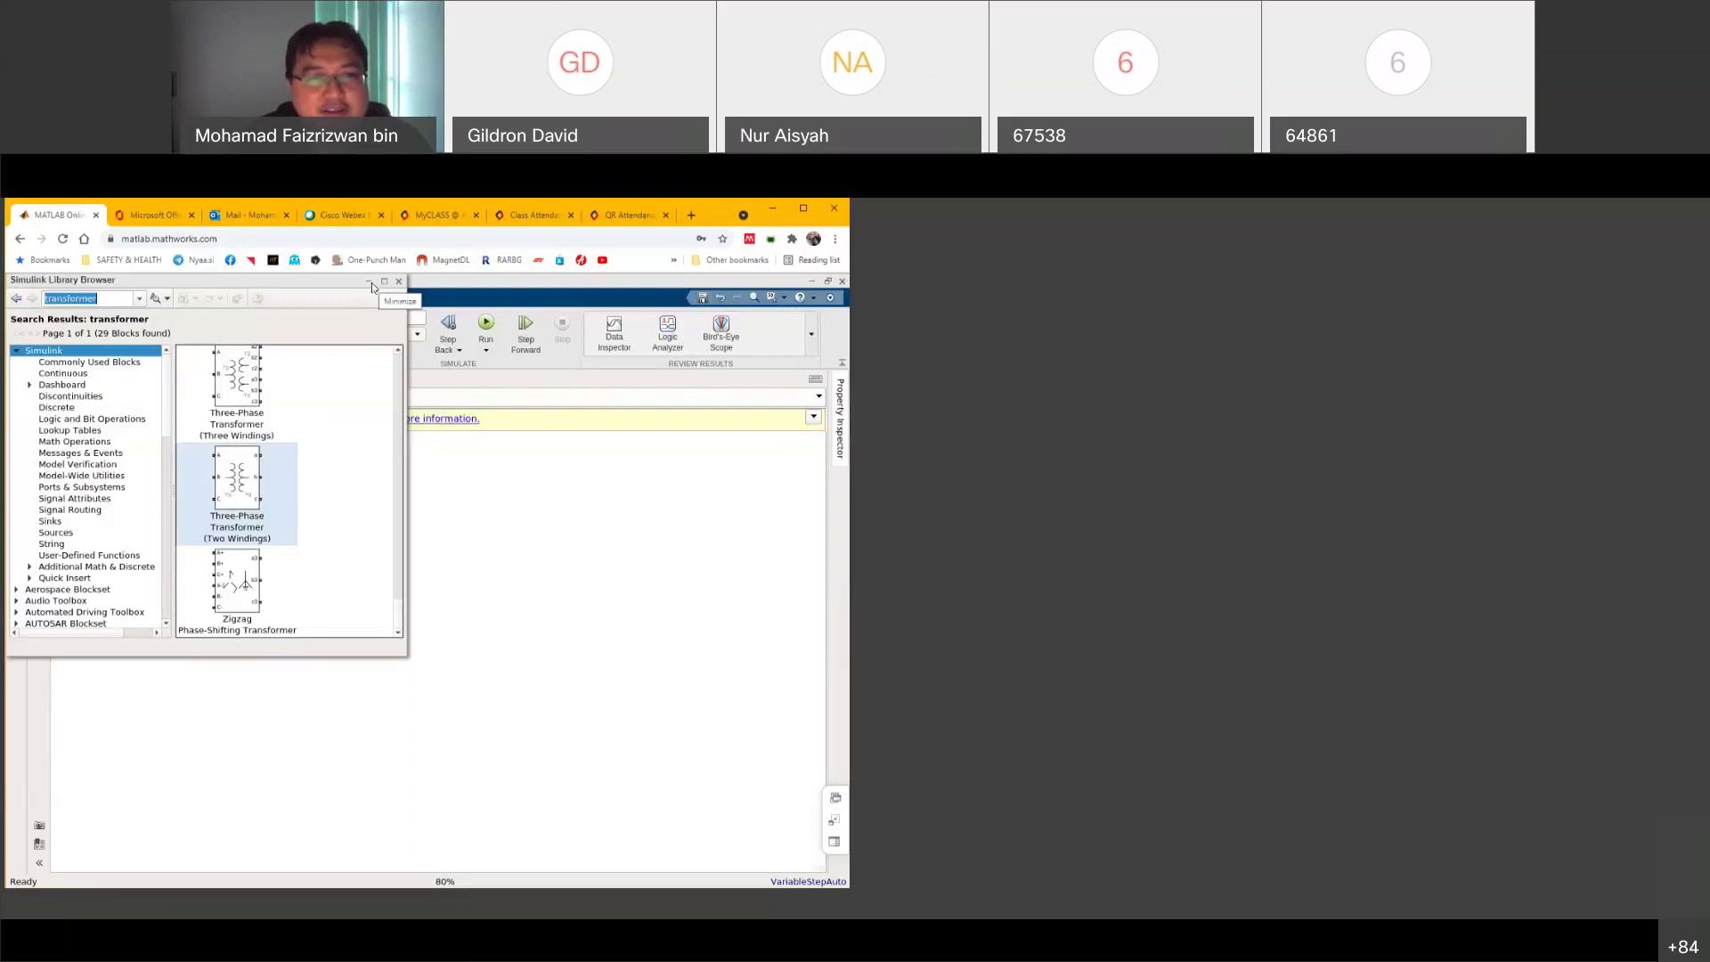
click(372, 282)
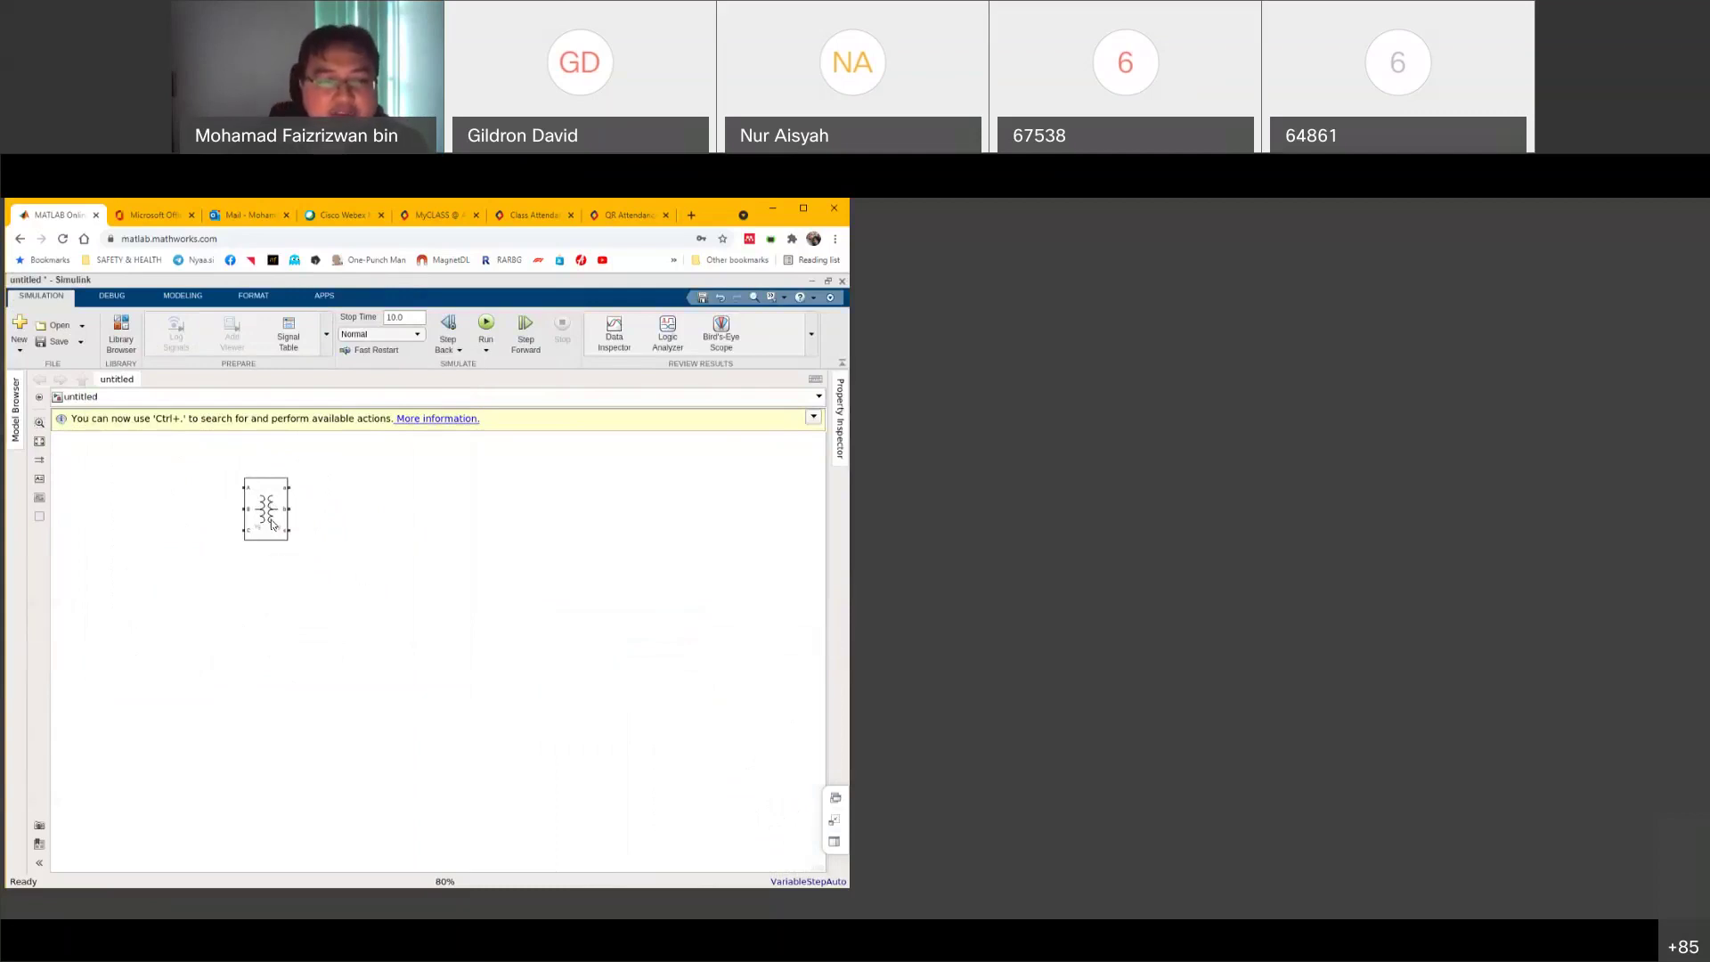
Open YouTube in a new browser tab and search for "three phase transformer simulink"
click(692, 217)
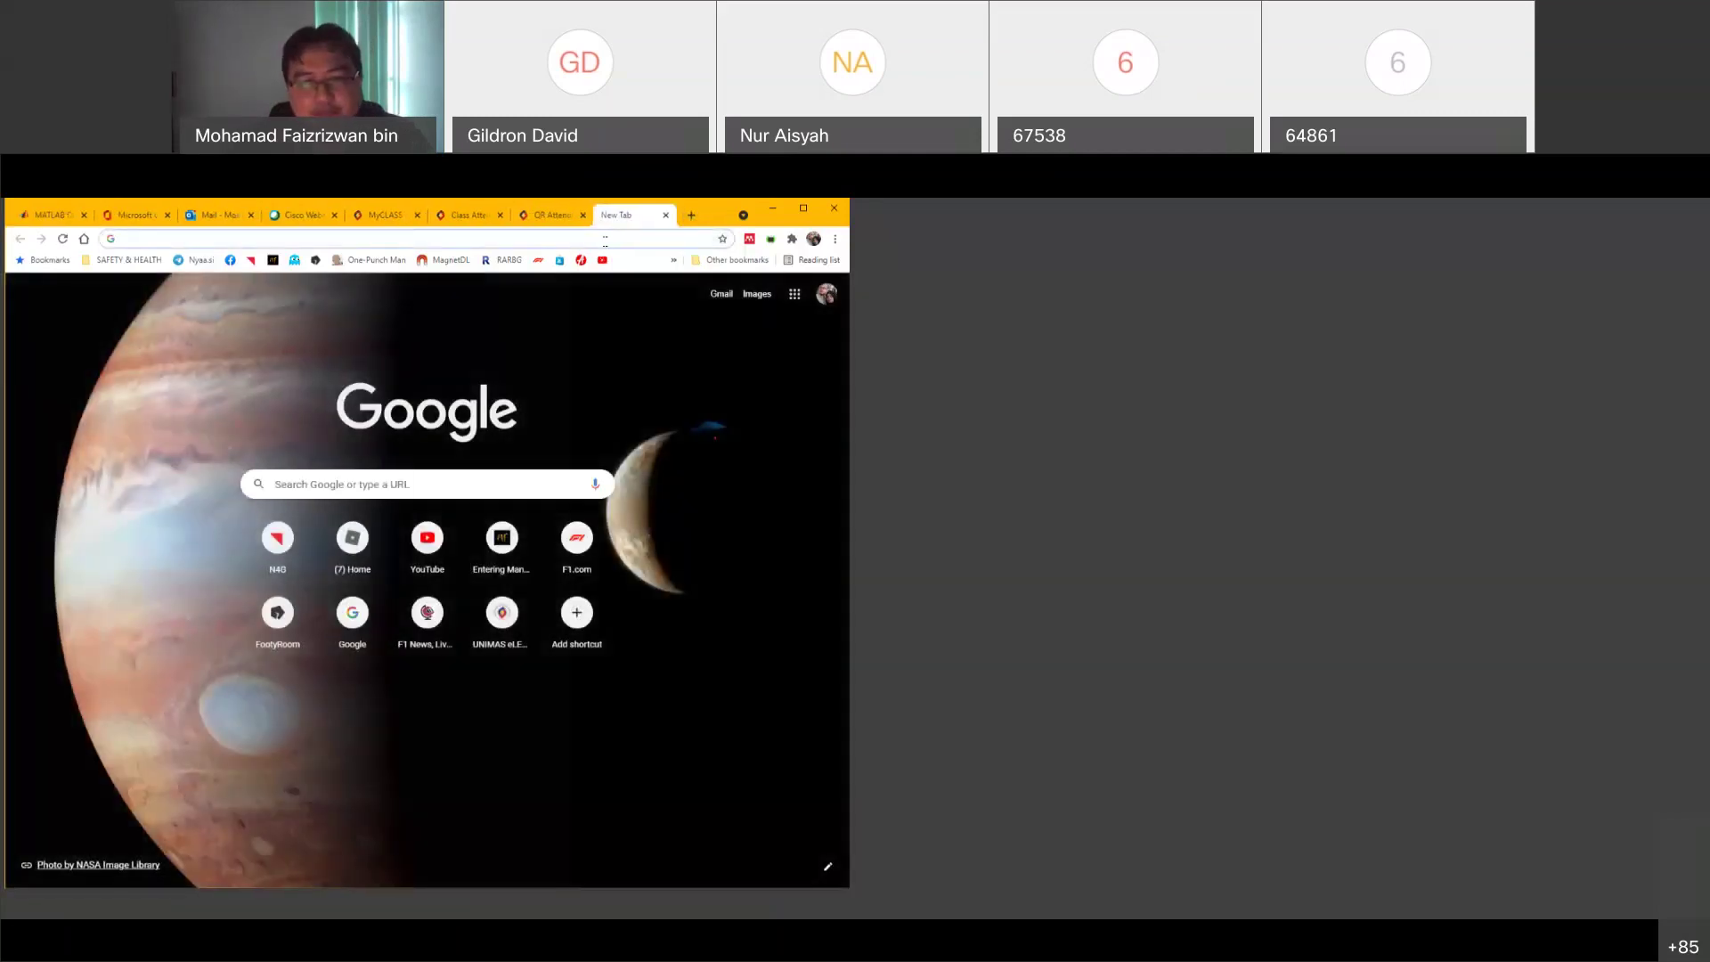
click(442, 537)
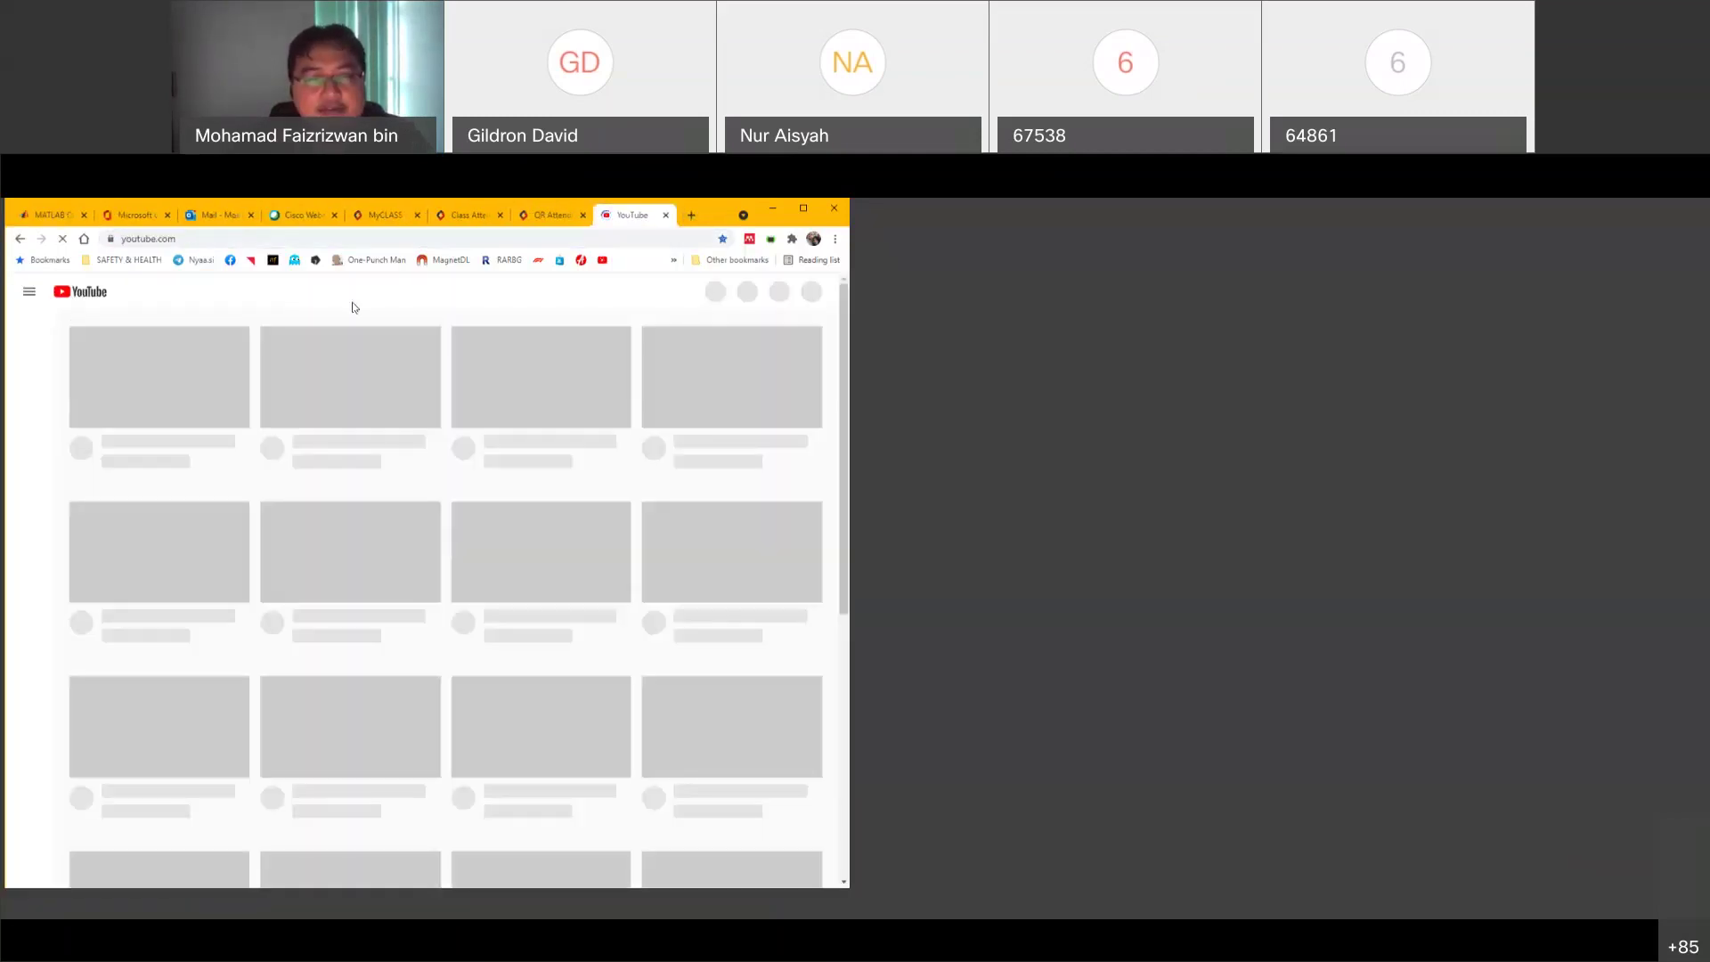
click(414, 287)
text(three )
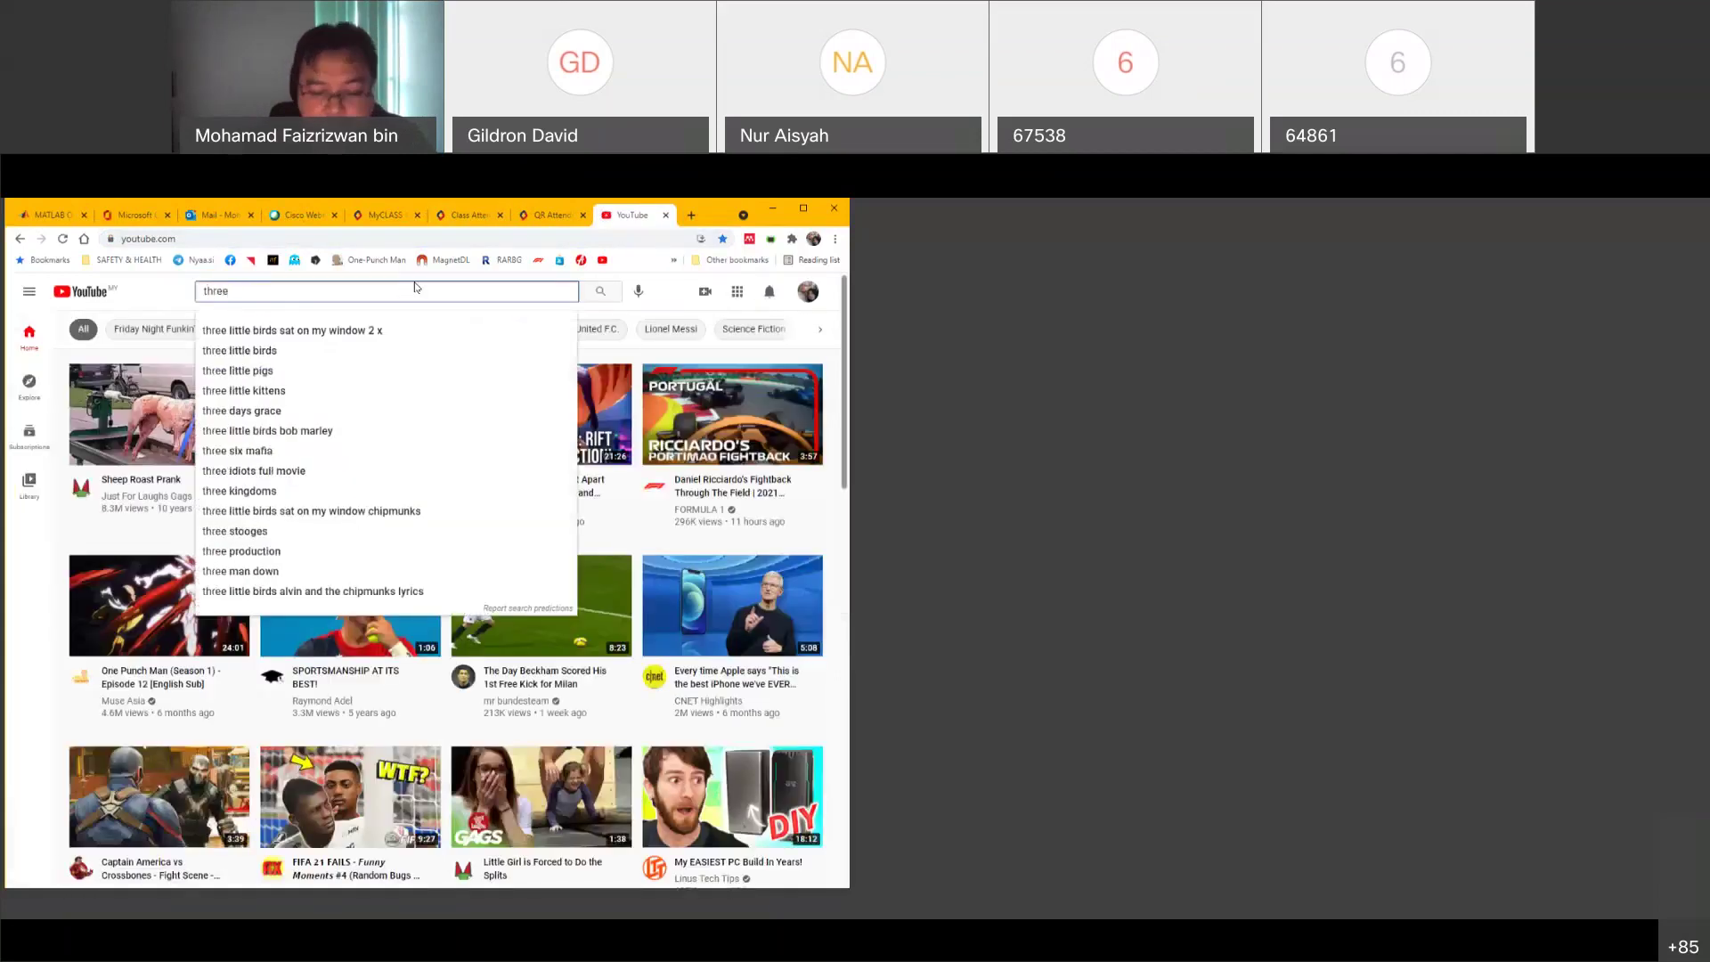
text(phase )
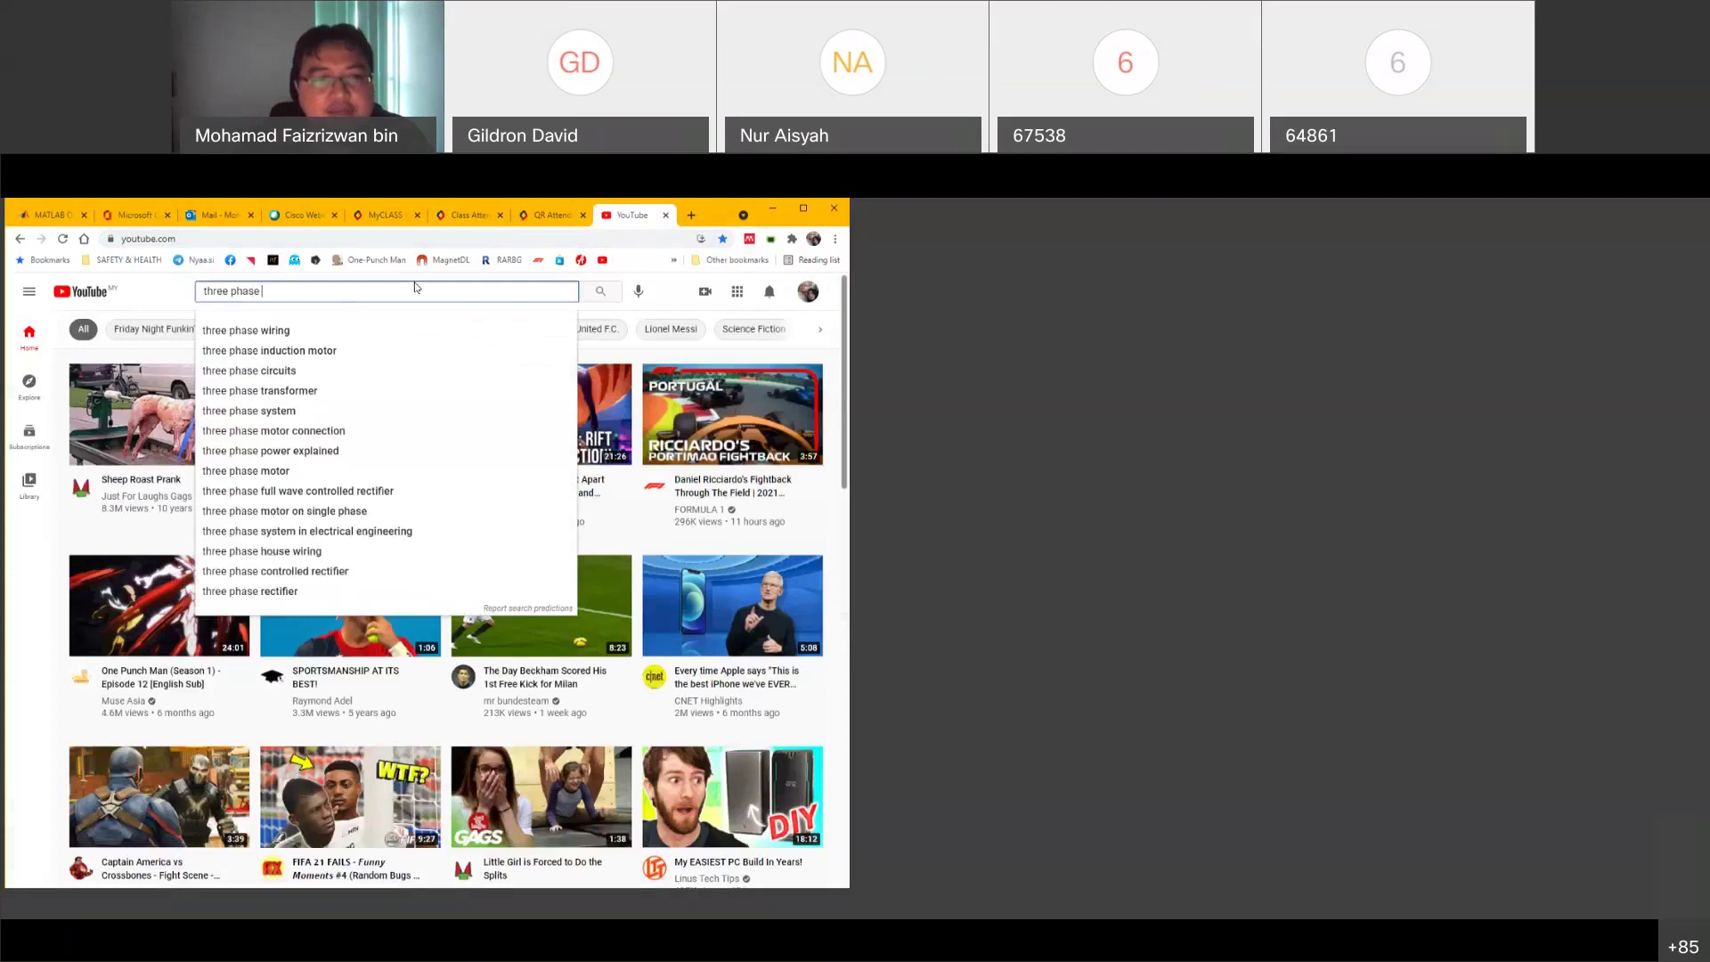
text(trans)
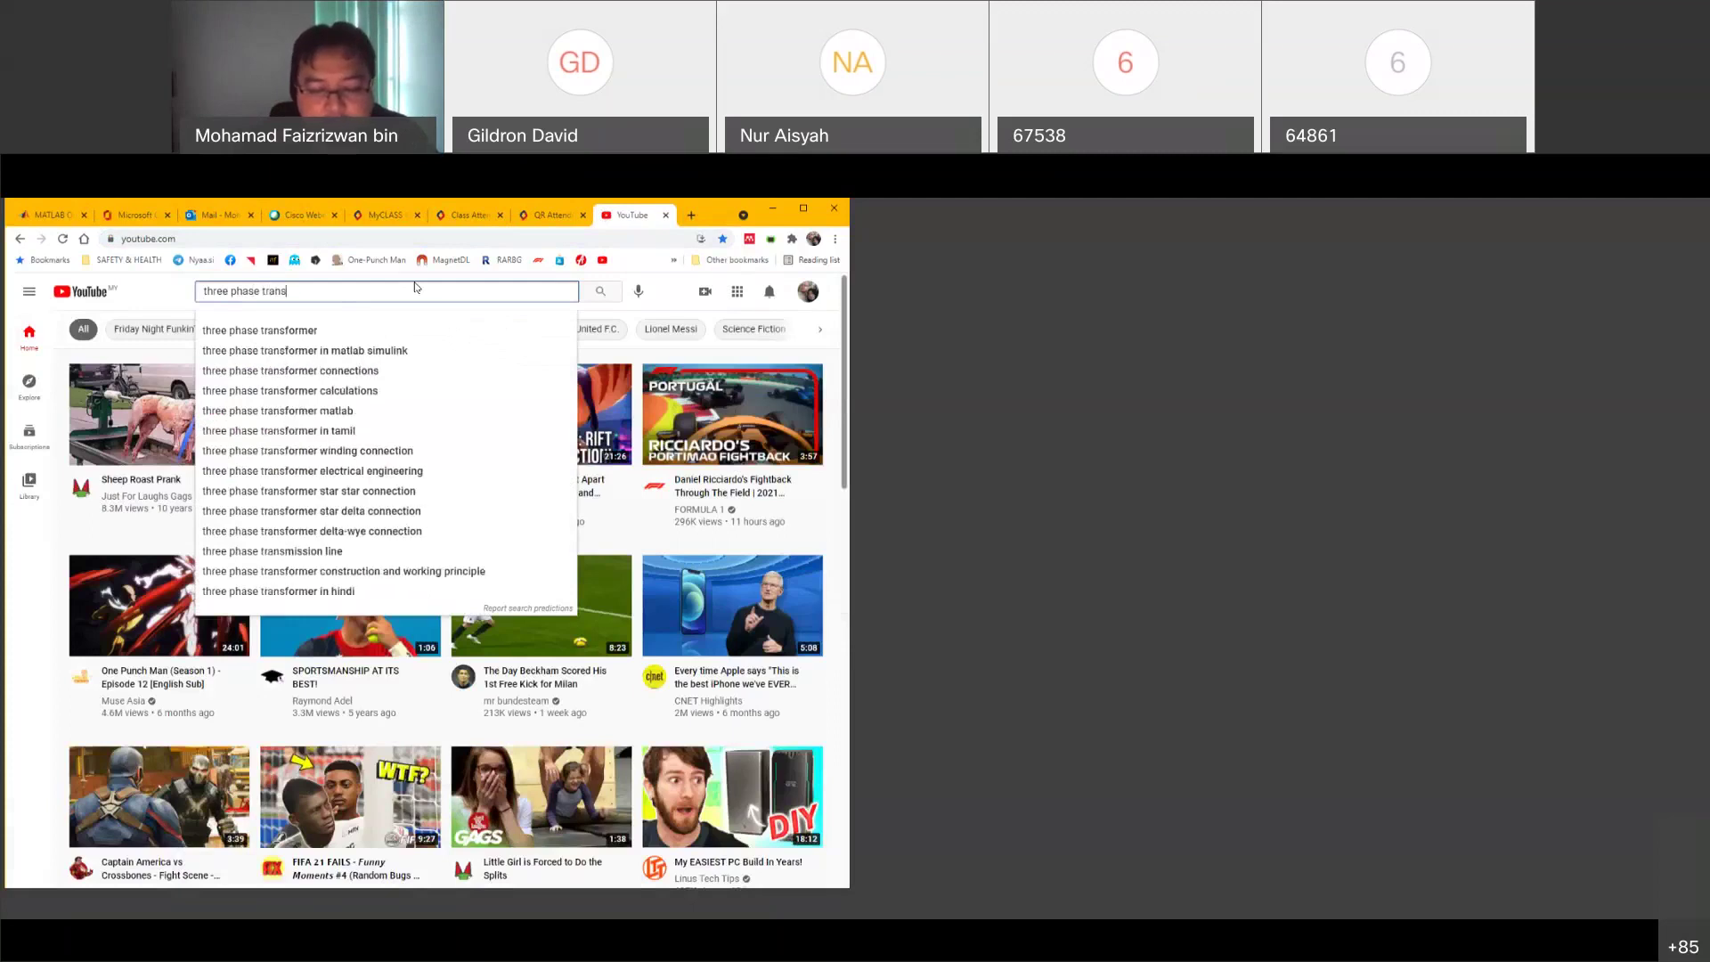
text(former)
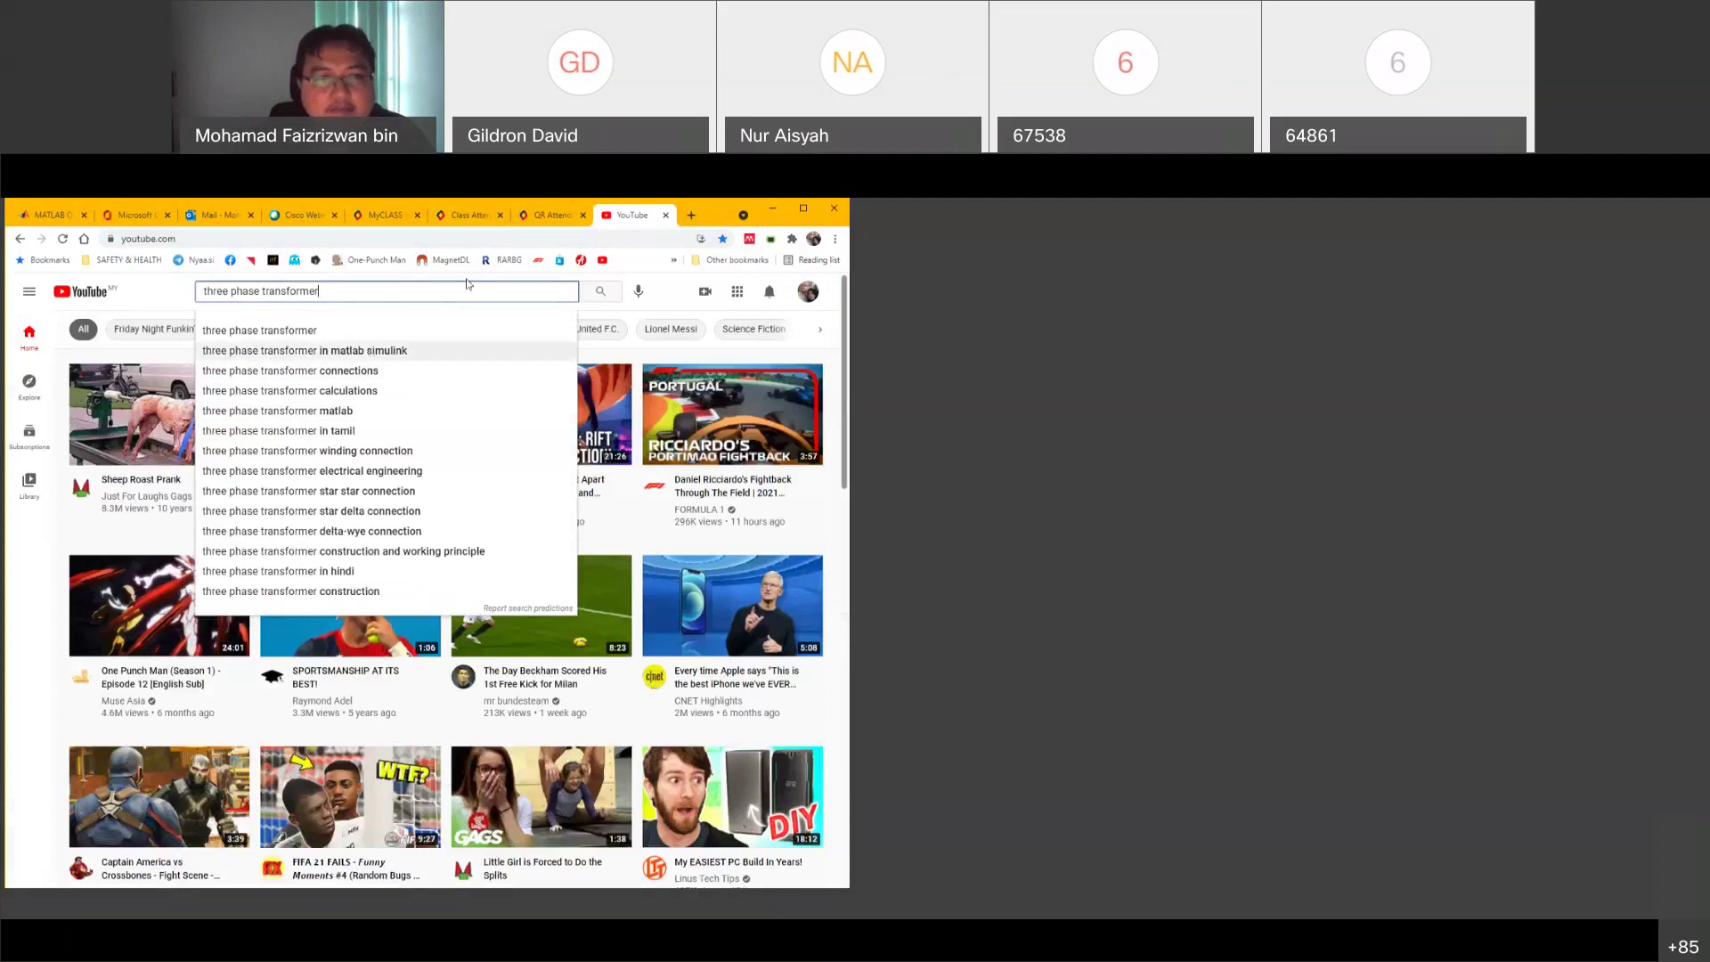
text( s)
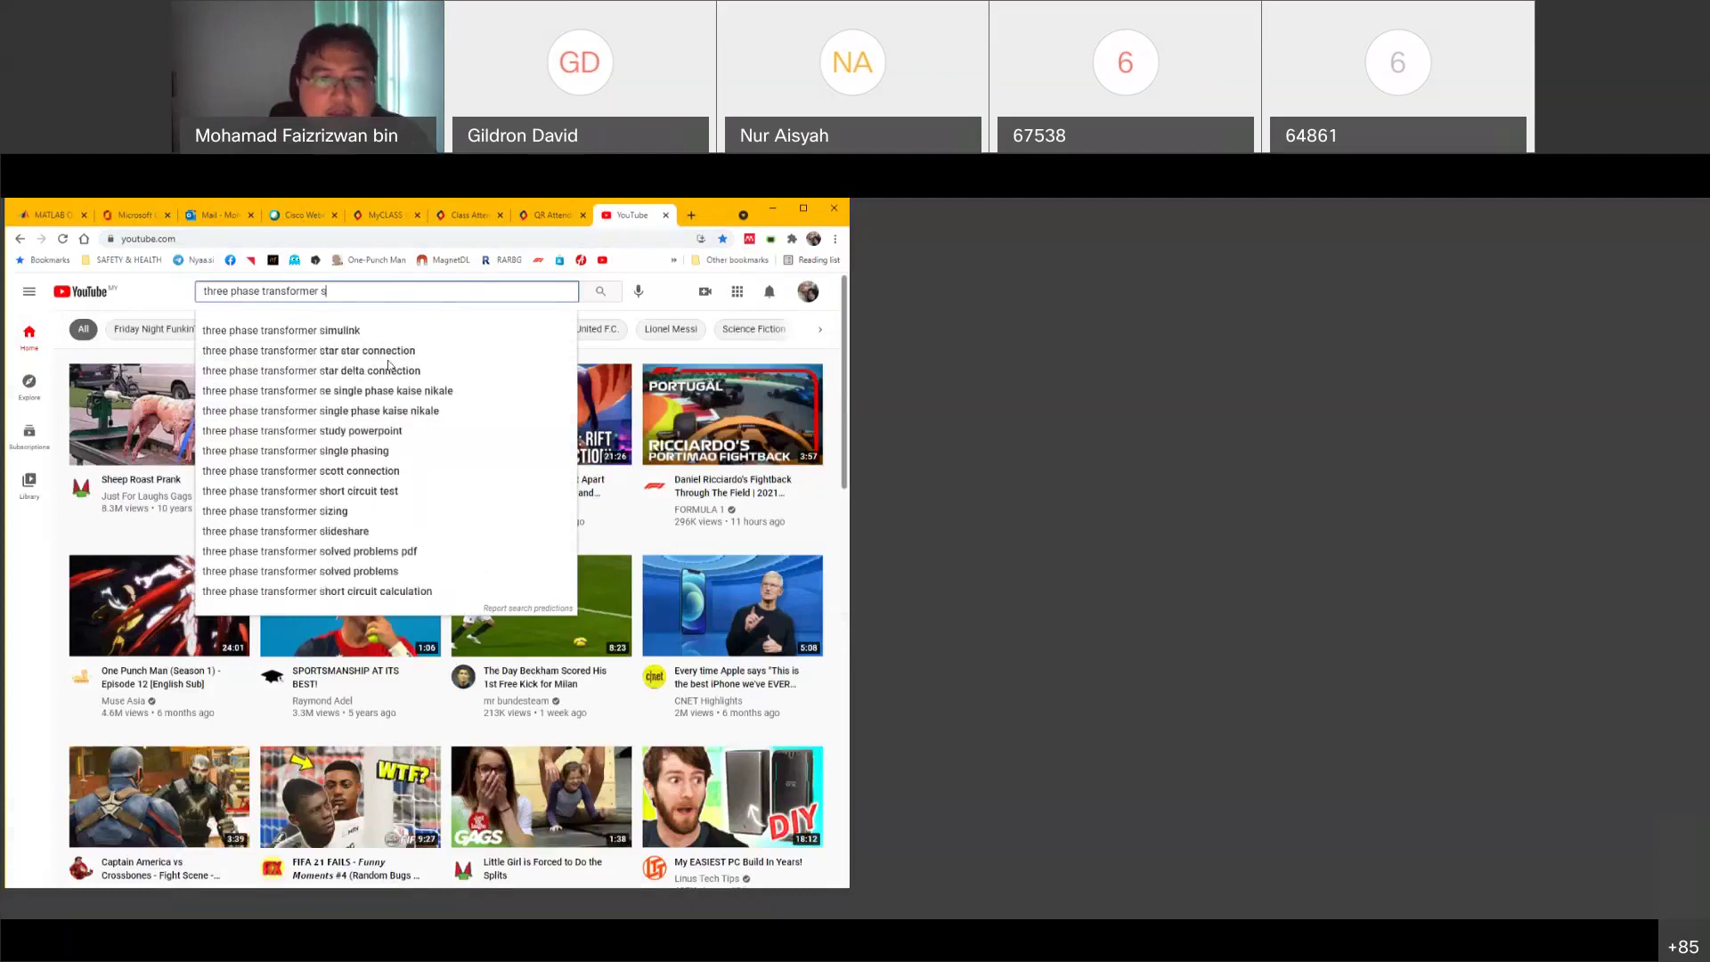
click(320, 331)
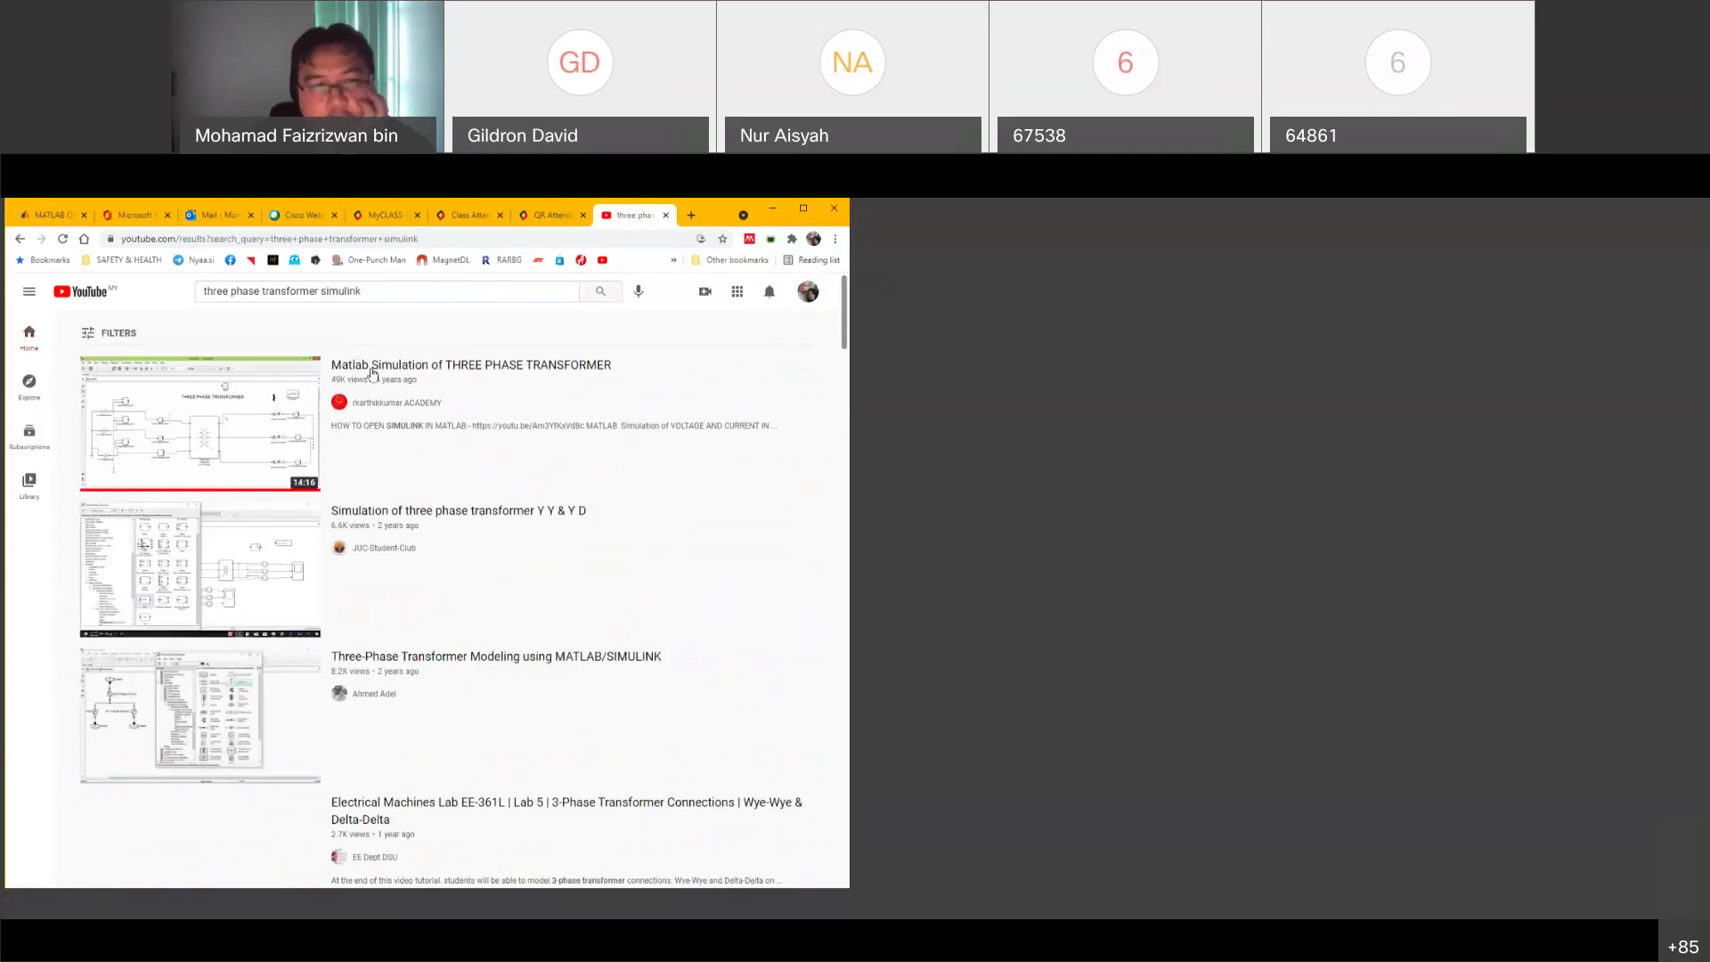
Open the video "Matlab Simulation of THREE PHASE TRANSFORMER", pause it, and skip ahead to the full circuit diagram
click(182, 429)
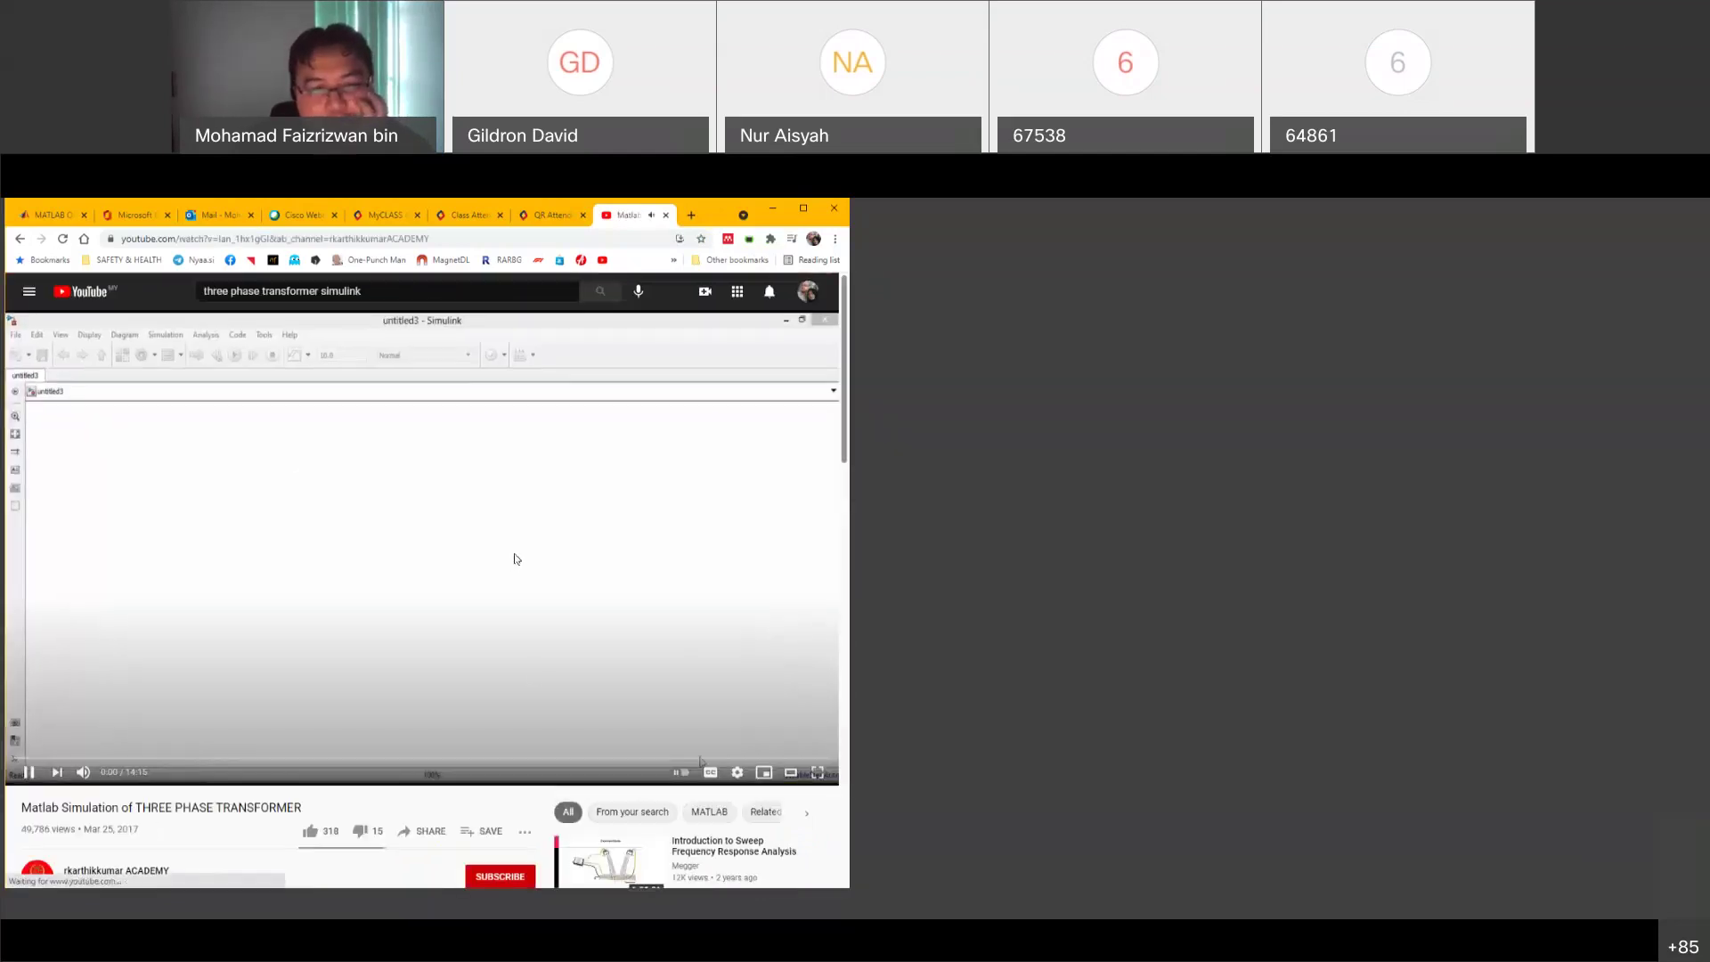
click(515, 527)
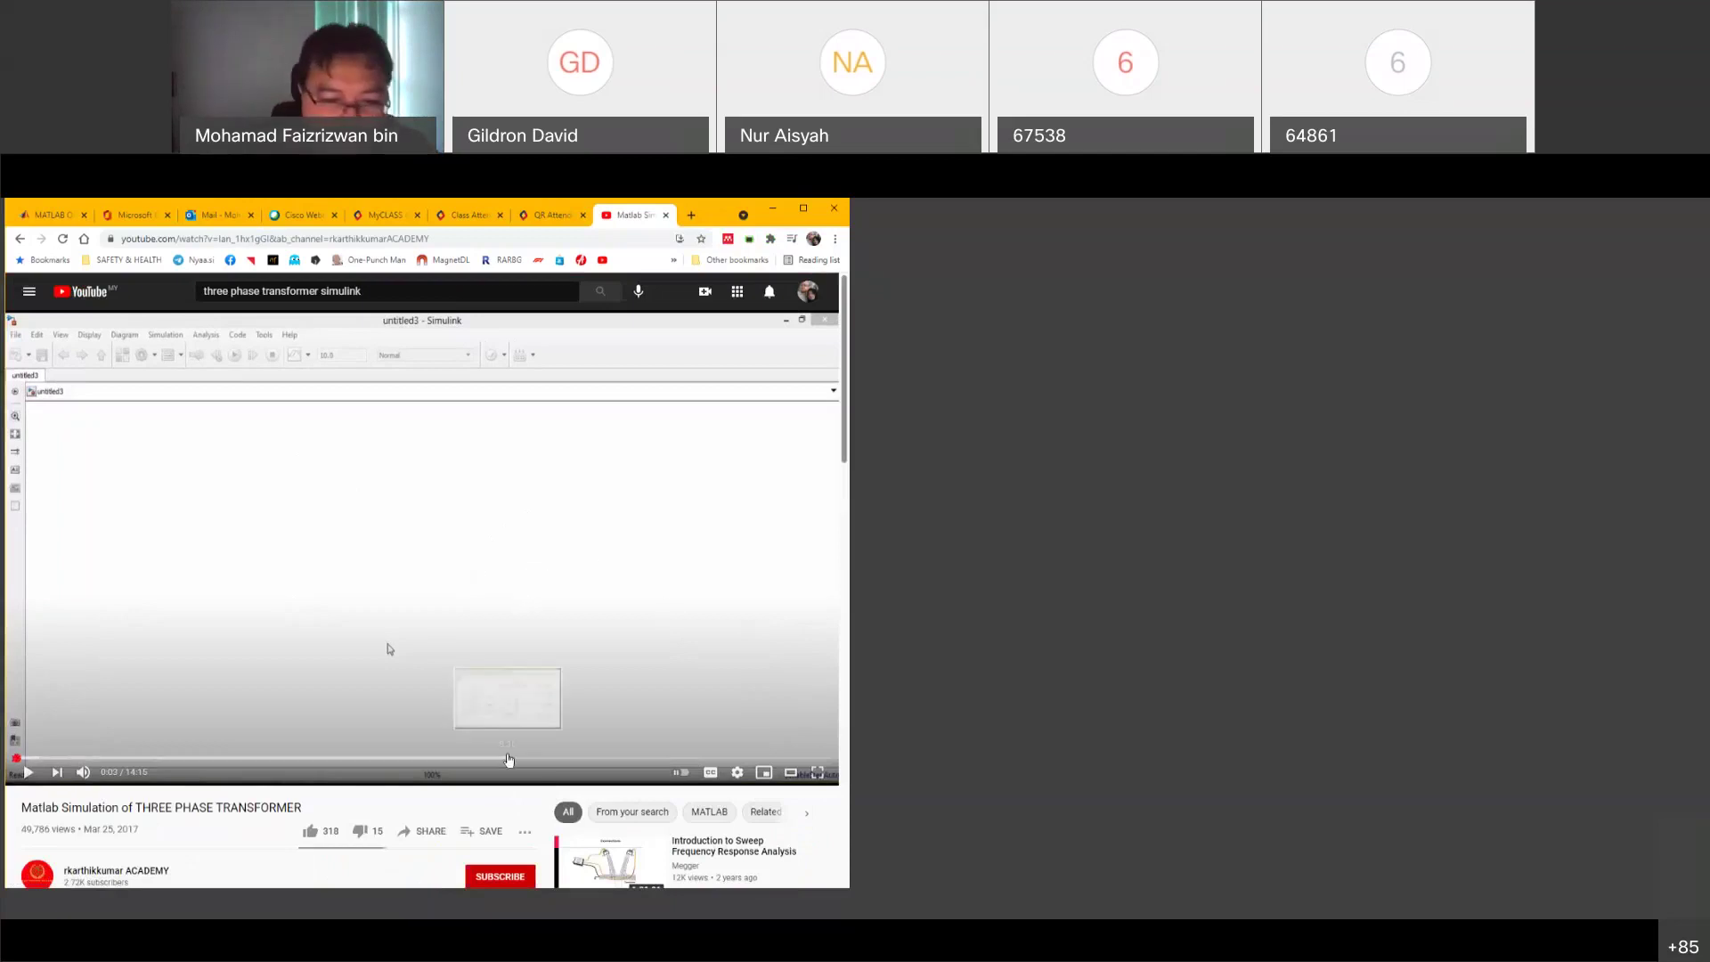
click(509, 759)
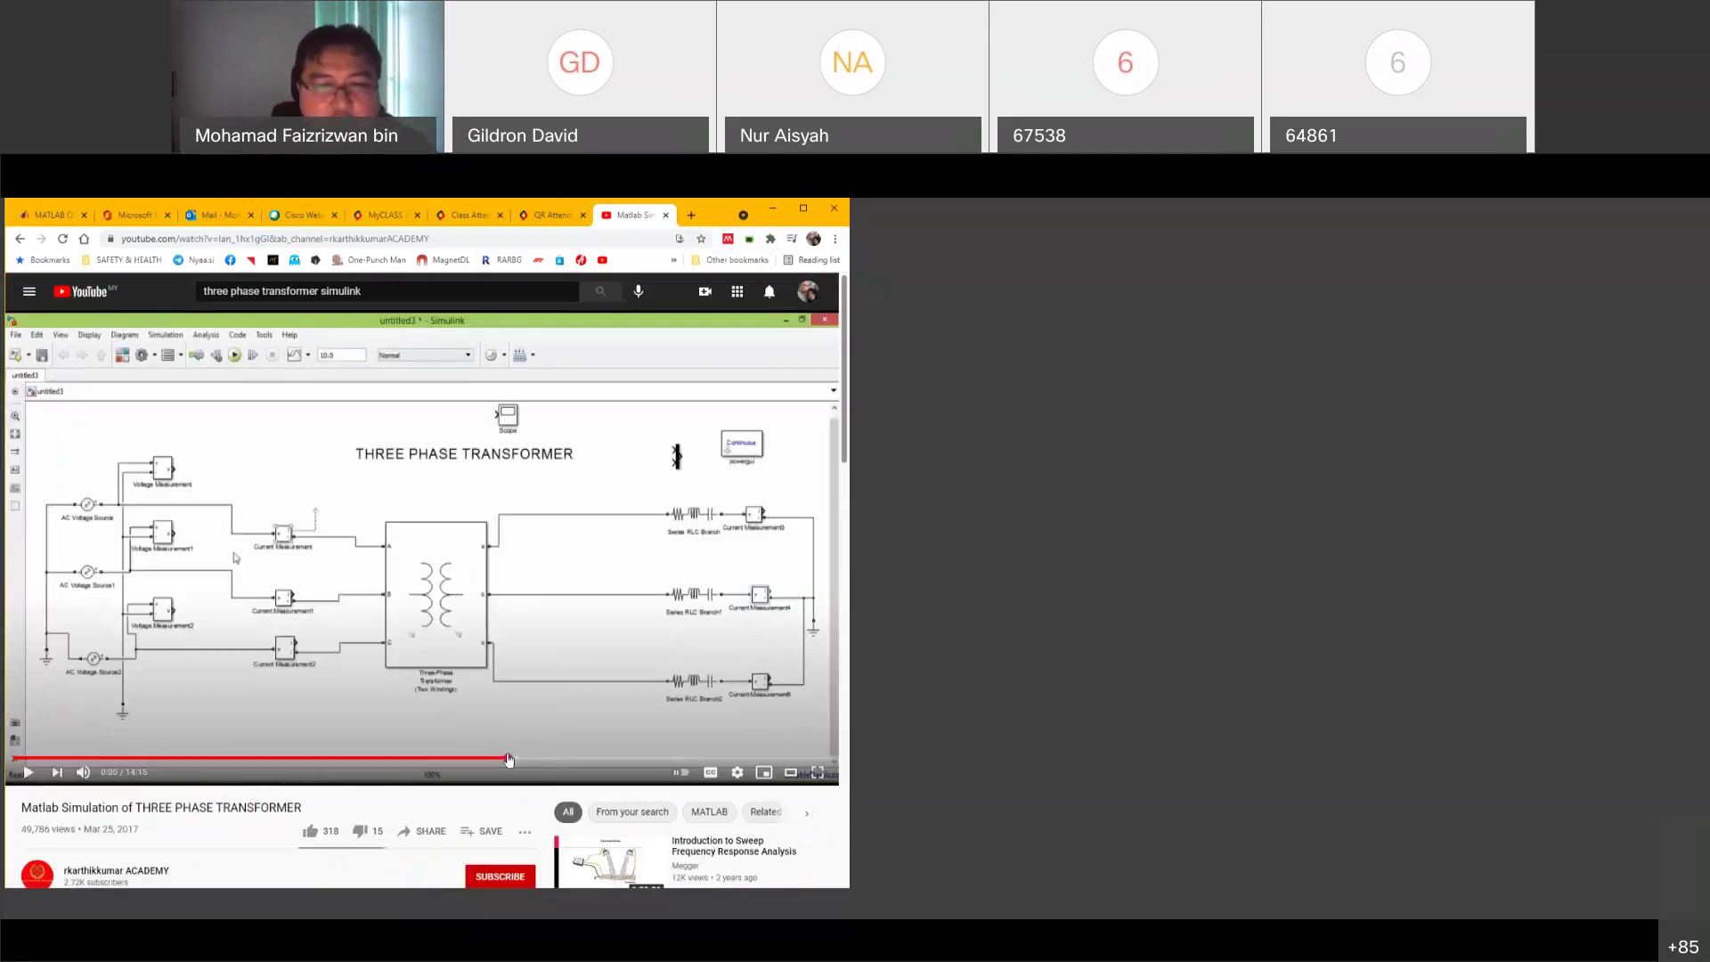